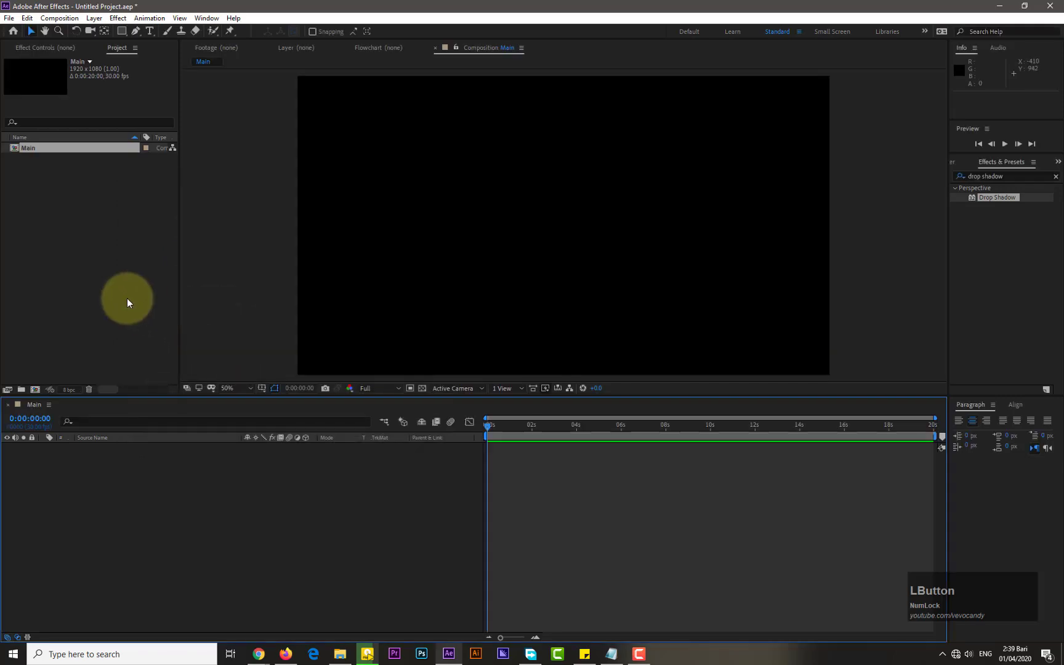
# Create a new composition named Text
pyautogui.click(99, 320)
pyautogui.click(35, 389)
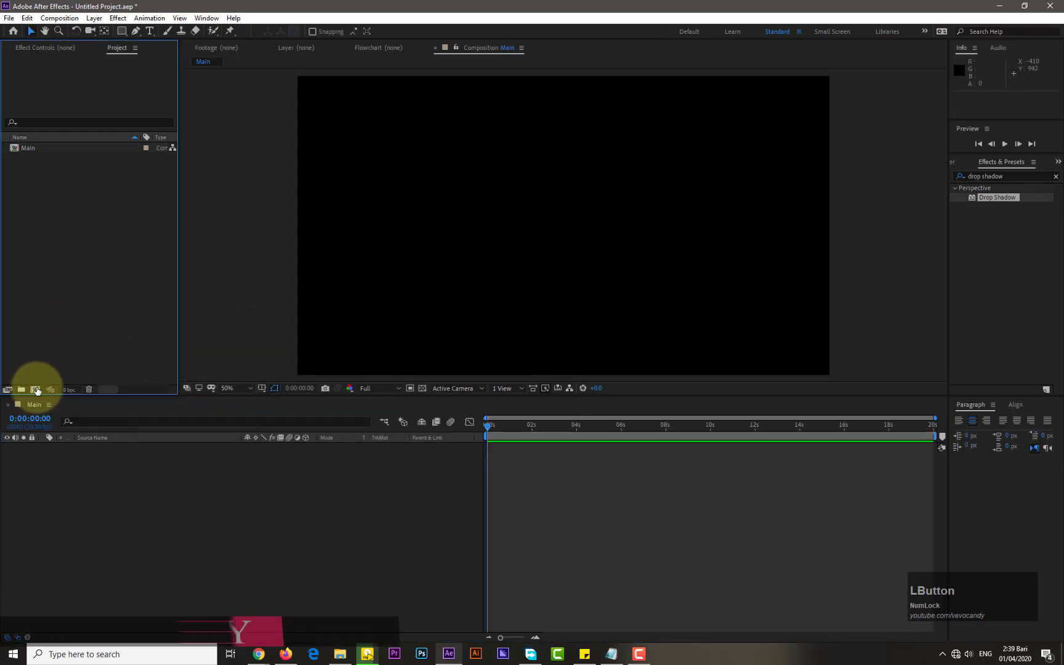
pyautogui.write('Text')
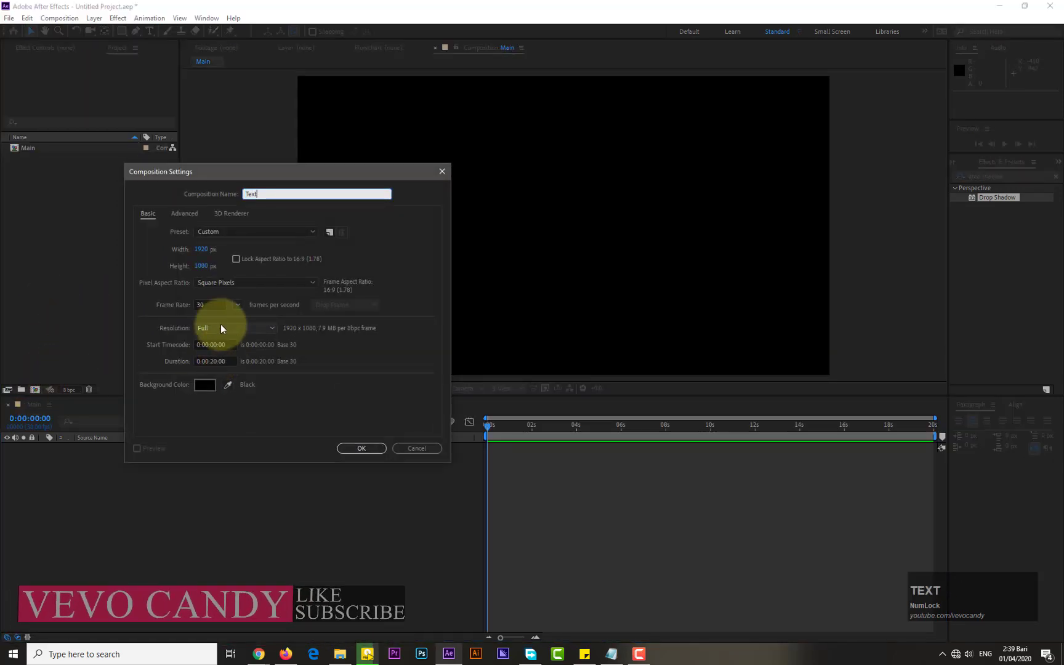
pyautogui.click(350, 449)
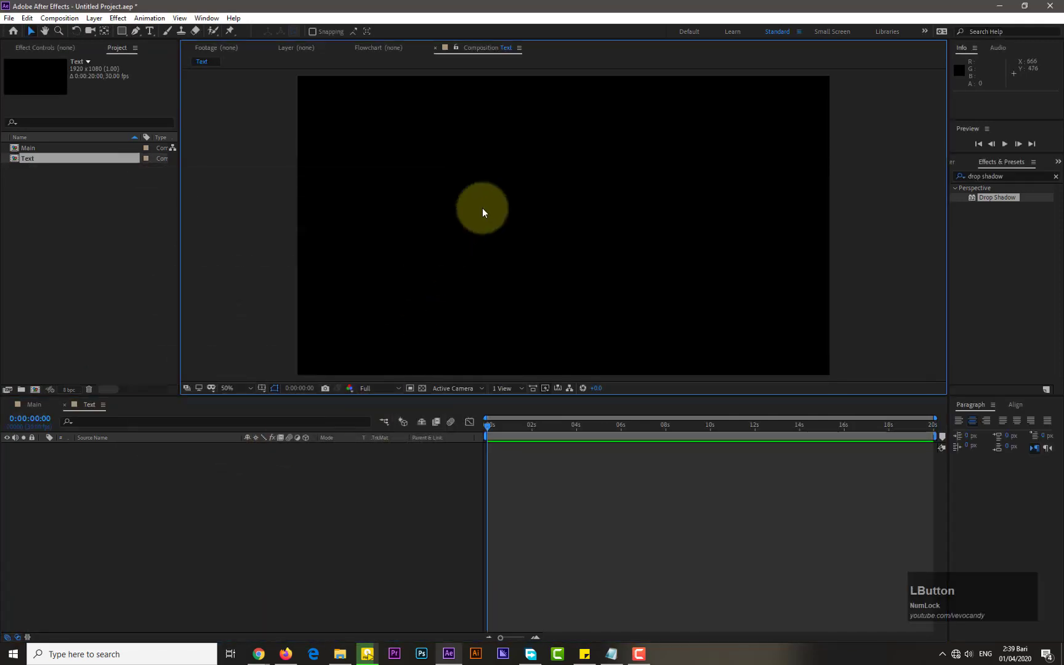
# Add a text layer in the Text composition reading "Hello World"
pyautogui.click(149, 31)
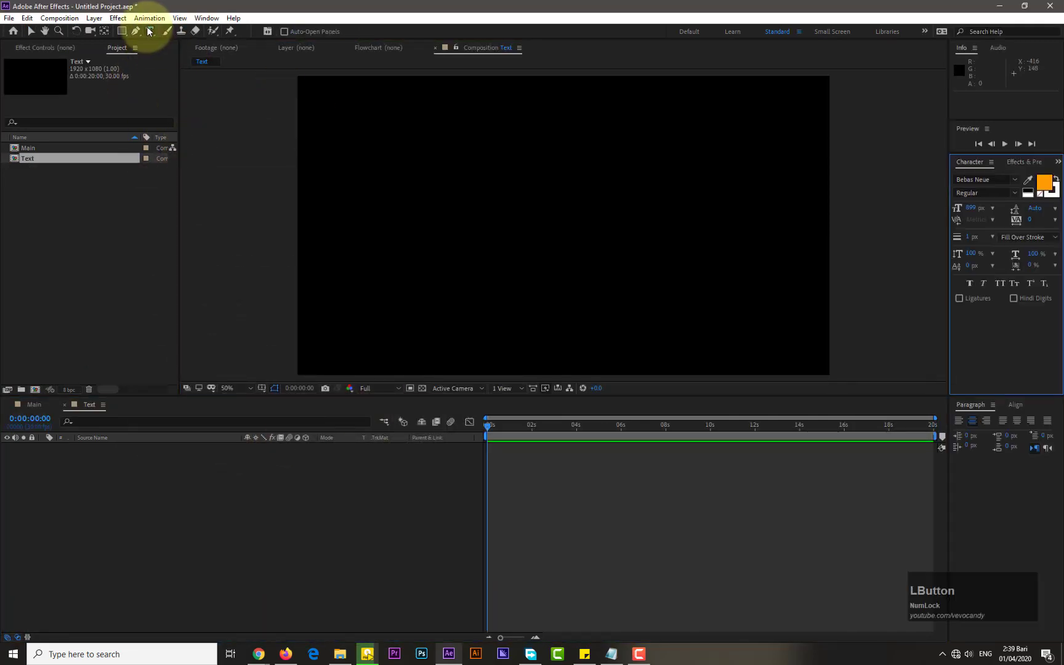
pyautogui.click(498, 224)
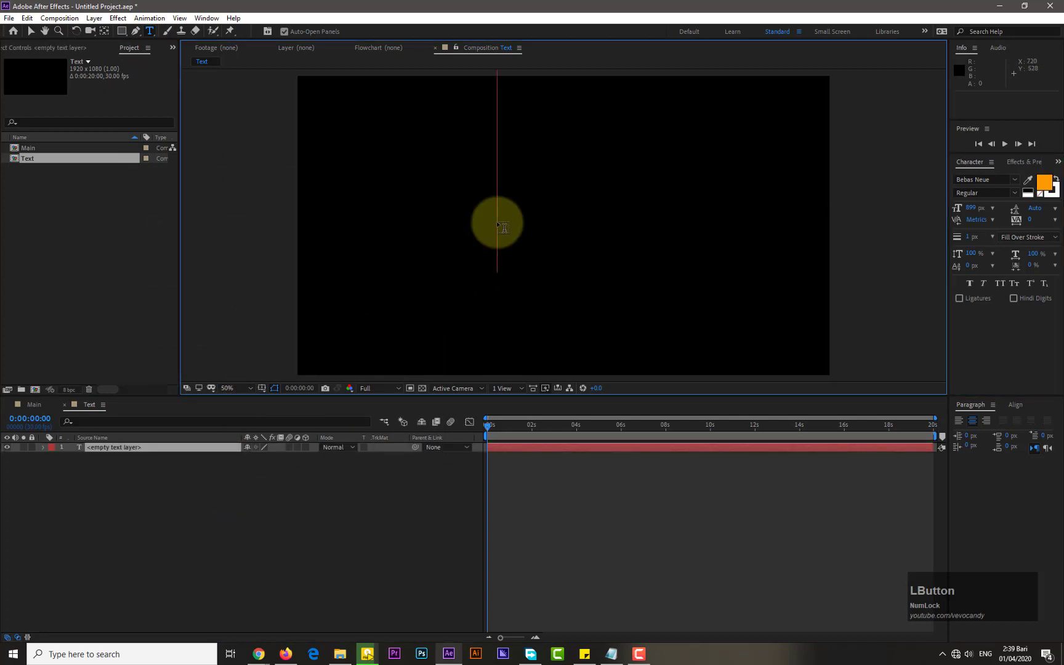
pyautogui.write('Hello Wo')
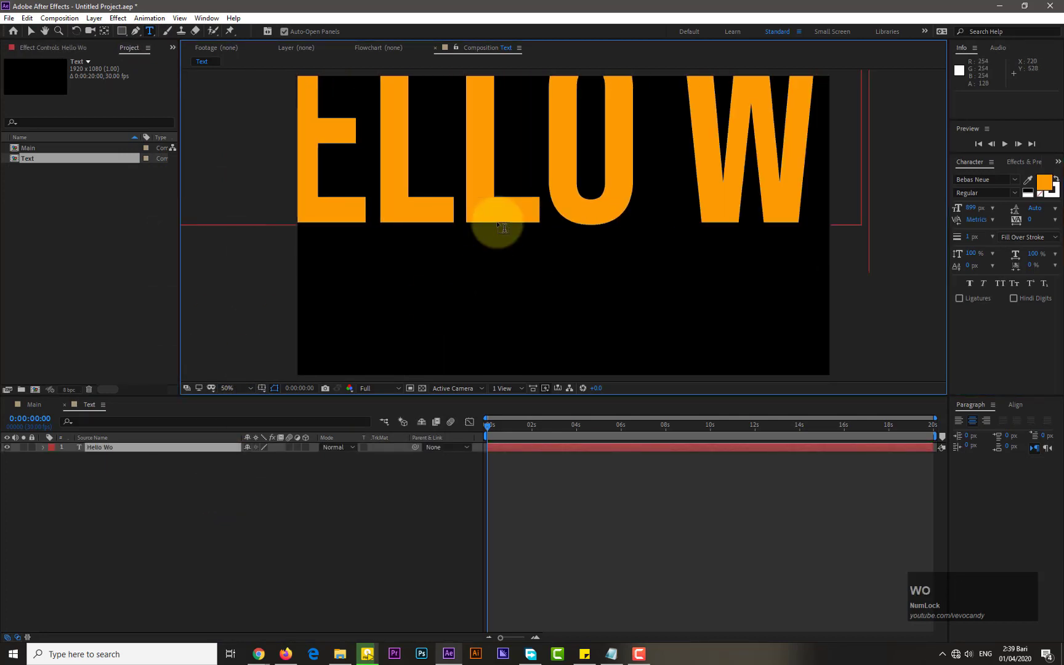
pyautogui.write('rld')
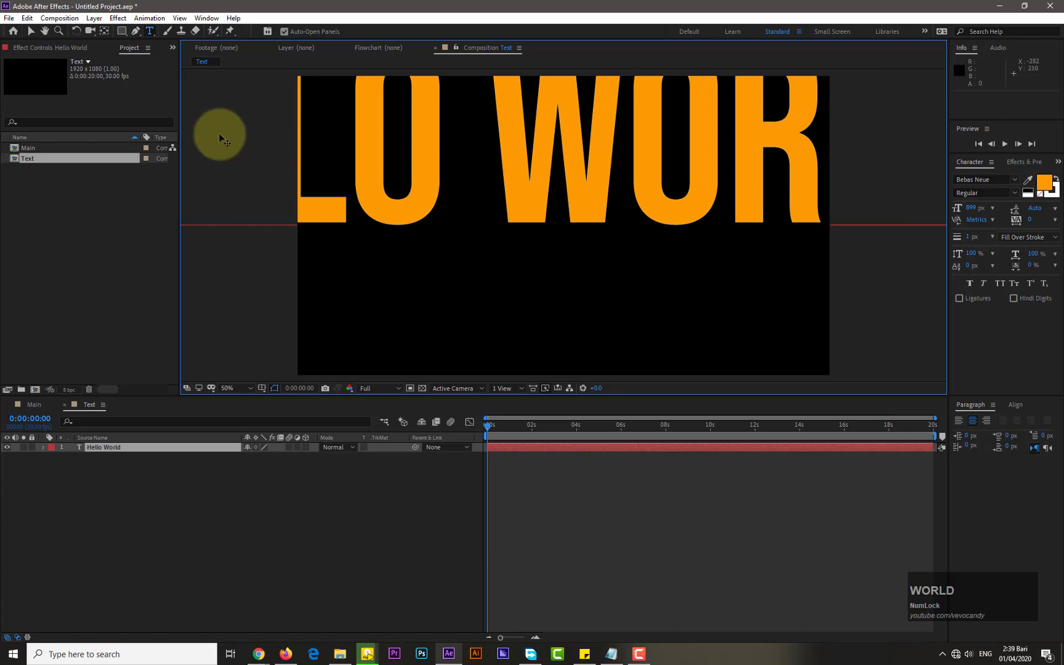
# Move the text layer into view and scale it down to fit inside the frame
pyautogui.click(31, 32)
pyautogui.moveTo(596, 147); pyautogui.dragTo(360, 248)
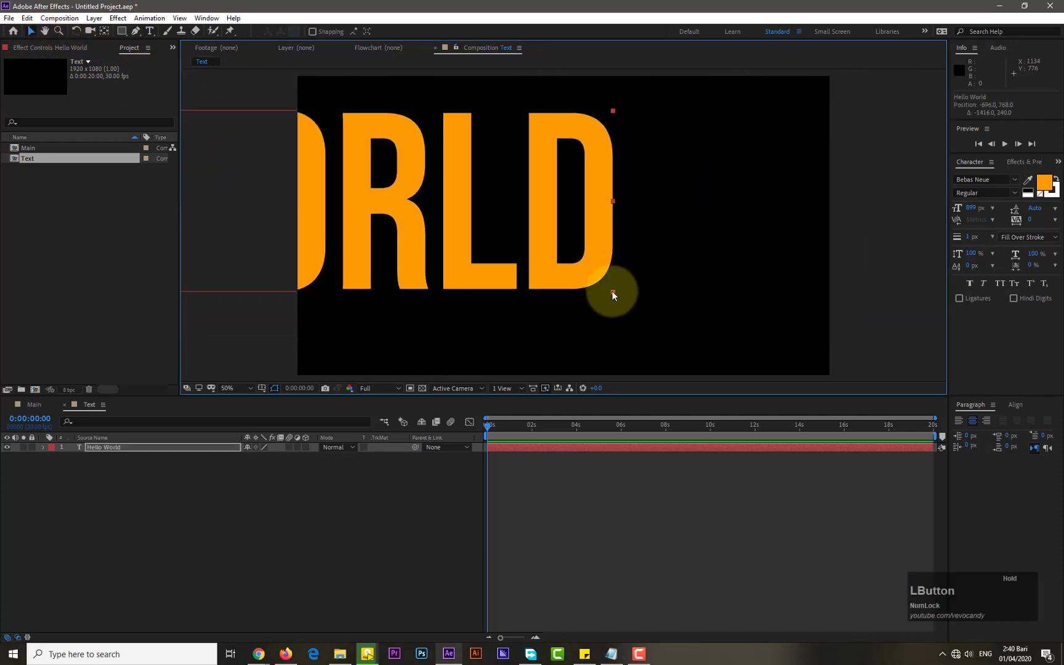
pyautogui.moveTo(612, 292); pyautogui.dragTo(585, 214)
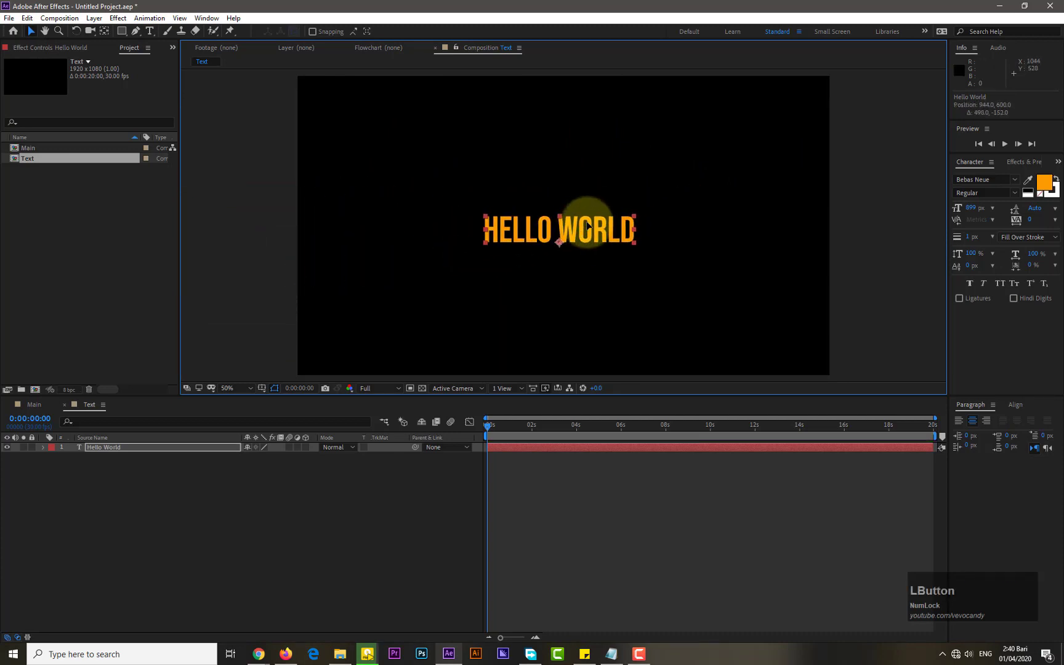
# Center the text layer's anchor point in its layer content
pyautogui.click(94, 18)
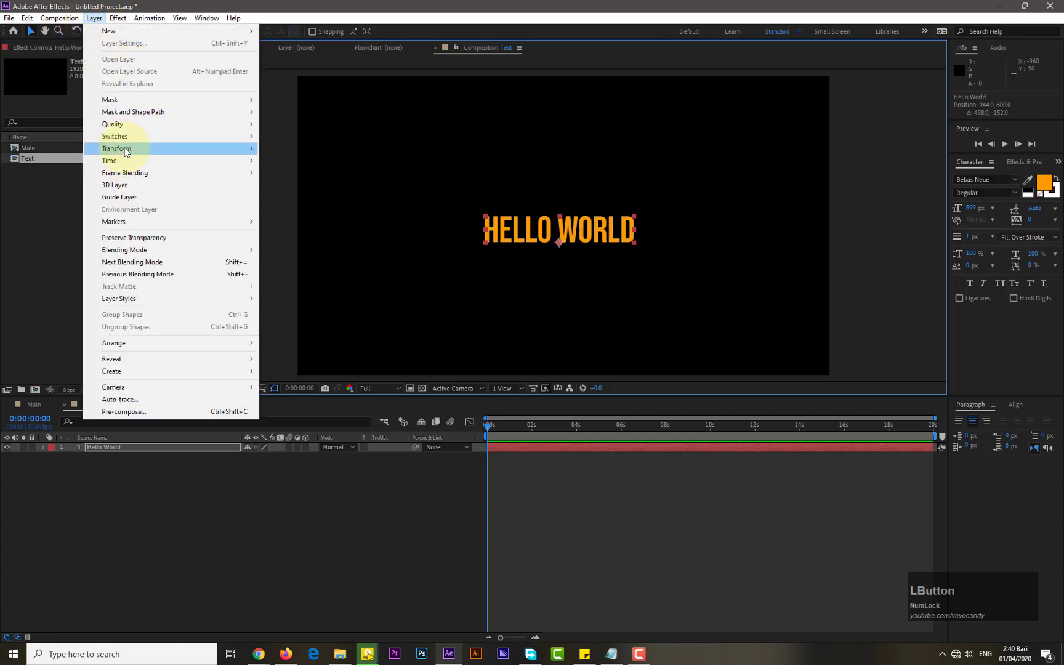
pyautogui.moveTo(123, 148)
pyautogui.click(332, 278)
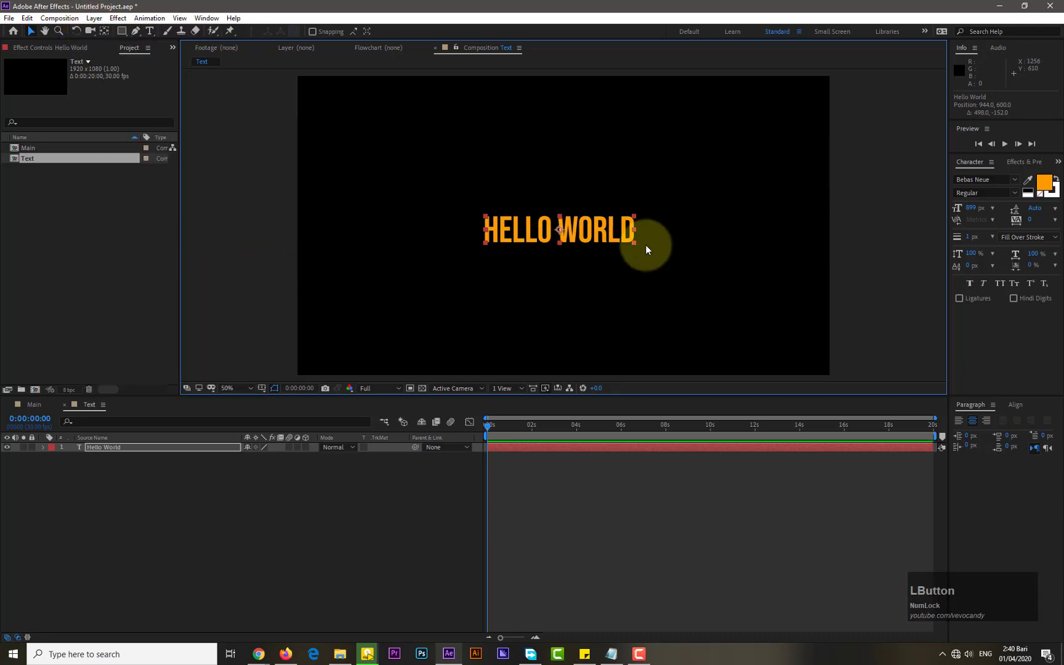
# Align the text layer to the composition's horizontal and vertical centre
pyautogui.click(1016, 404)
pyautogui.click(980, 436)
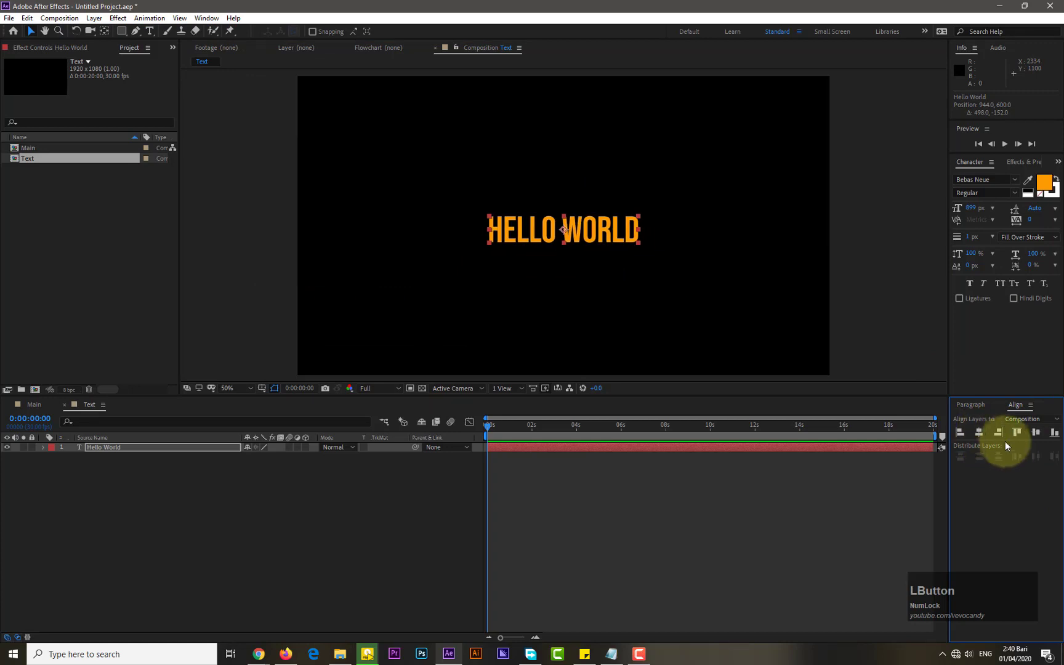
pyautogui.click(1036, 432)
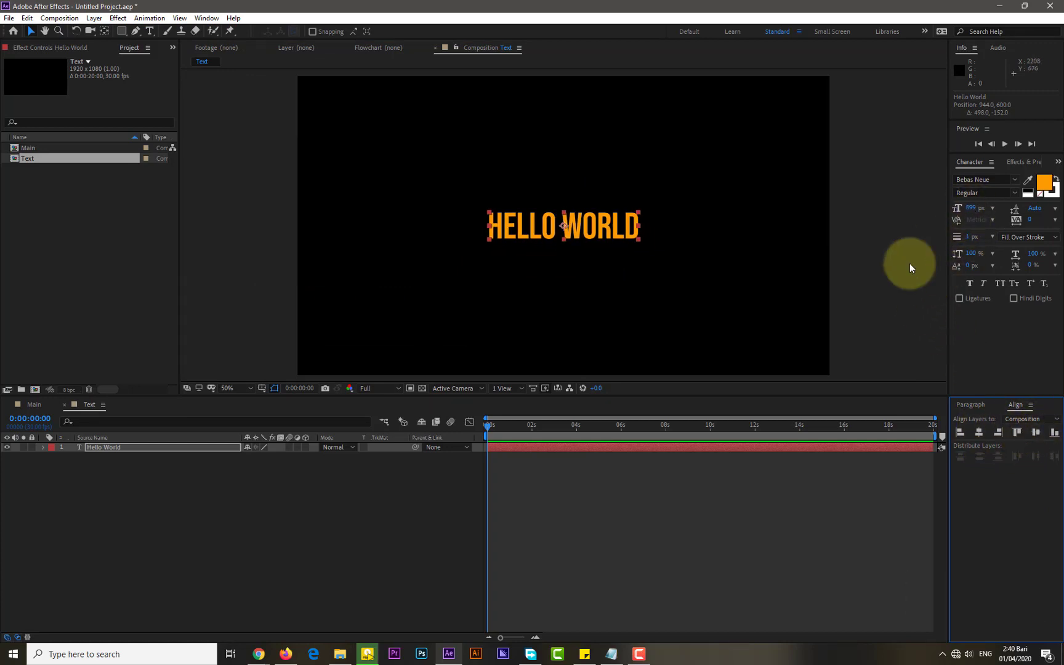
# Set the text's font size to 740 px
pyautogui.moveTo(972, 209); pyautogui.dragTo(903, 212)
pyautogui.click(971, 208)
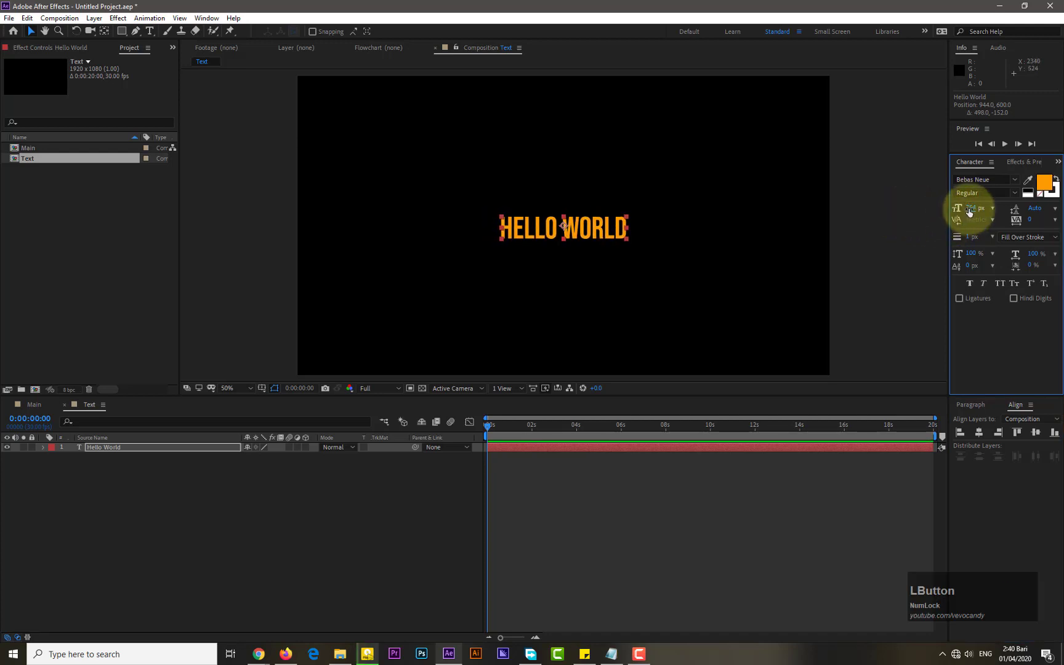
pyautogui.write('740')
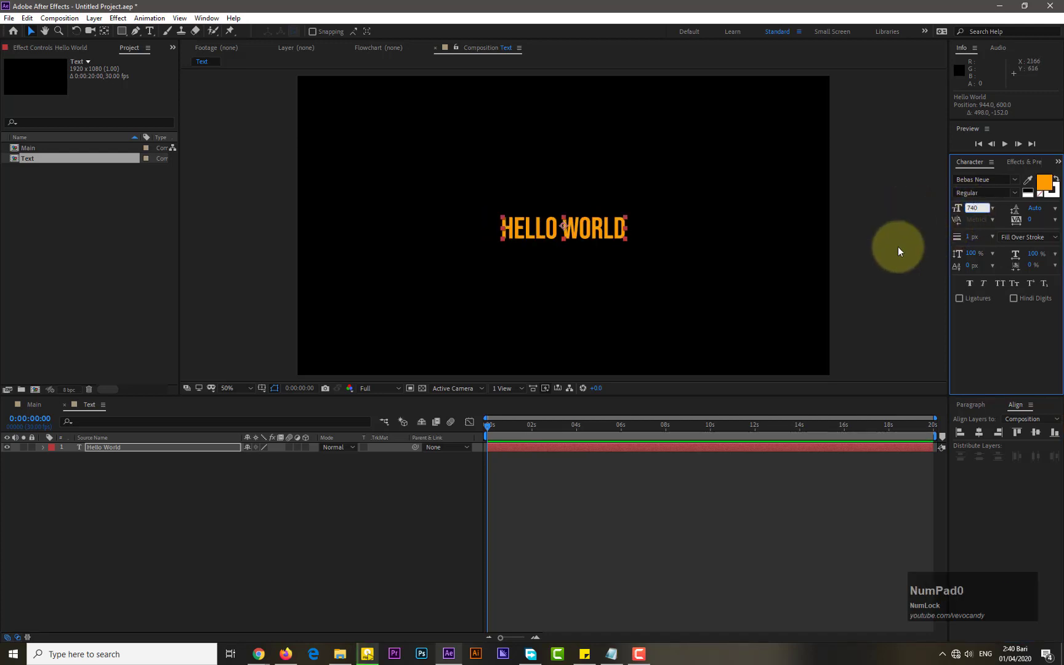
pyautogui.press('KP_Enter')
pyautogui.click(131, 471)
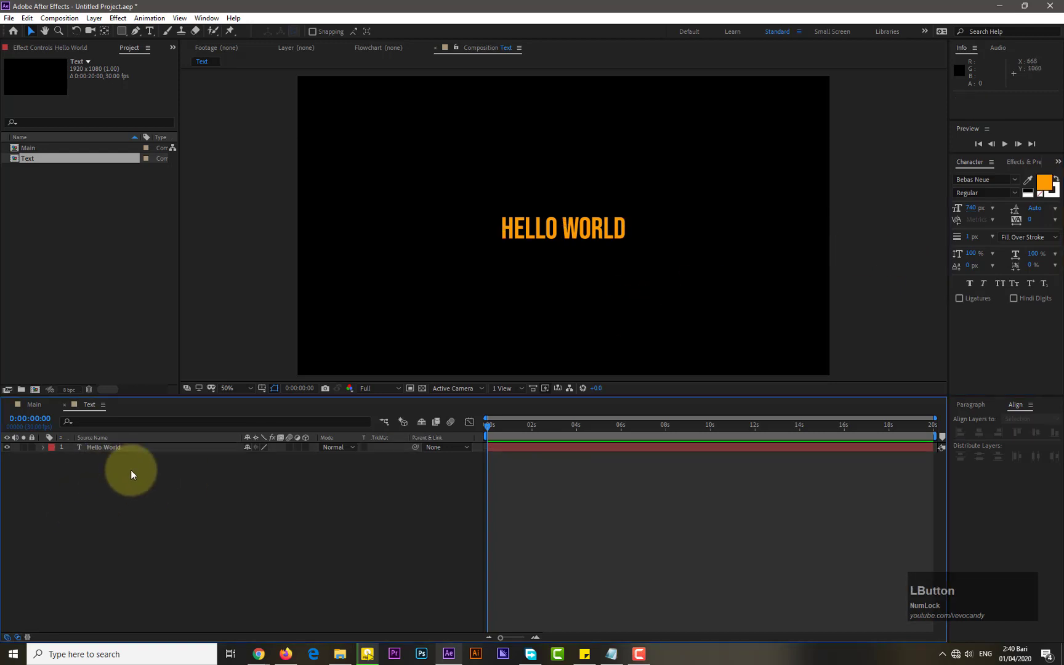
# Change the Text composition's height to 90 px in its composition settings
pyautogui.hotkey('ctrl', 'k')
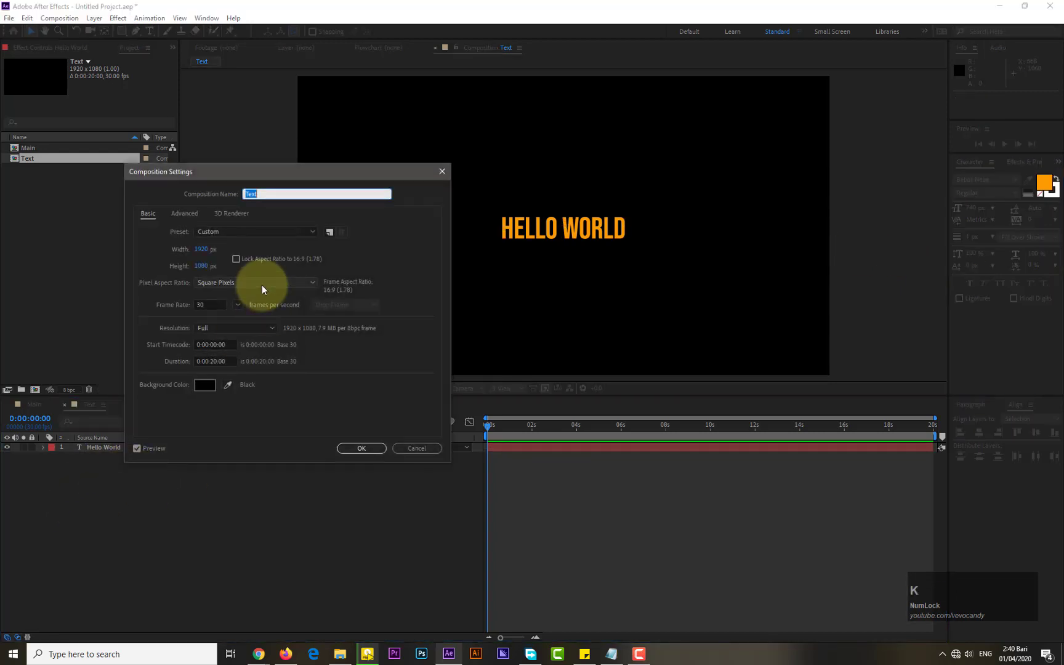
pyautogui.moveTo(200, 272); pyautogui.dragTo(1, 266)
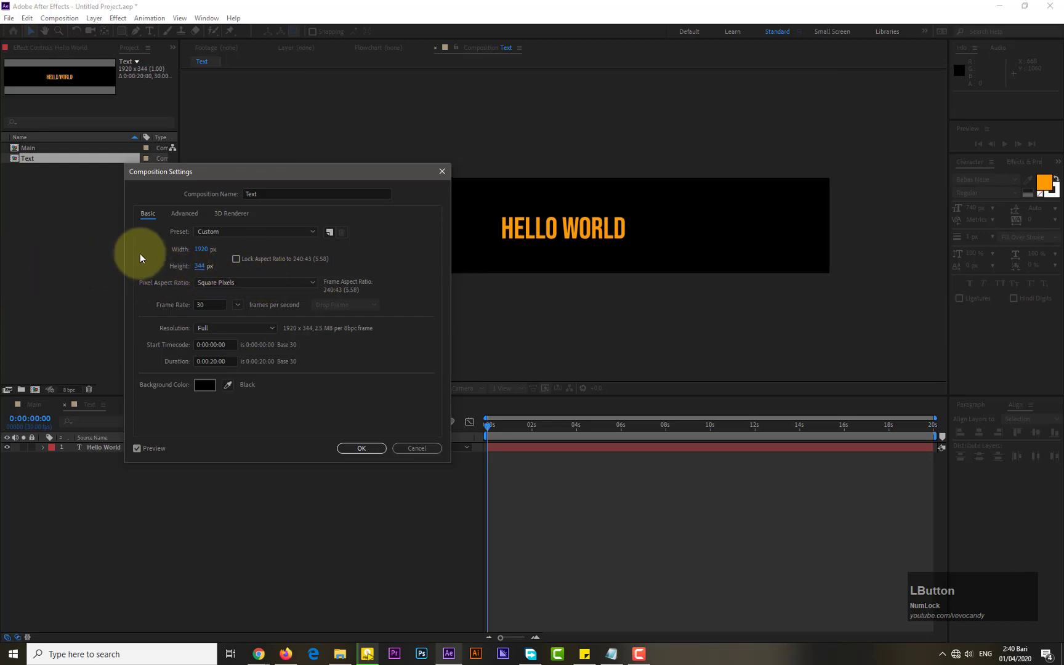
pyautogui.moveTo(198, 269); pyautogui.dragTo(45, 274)
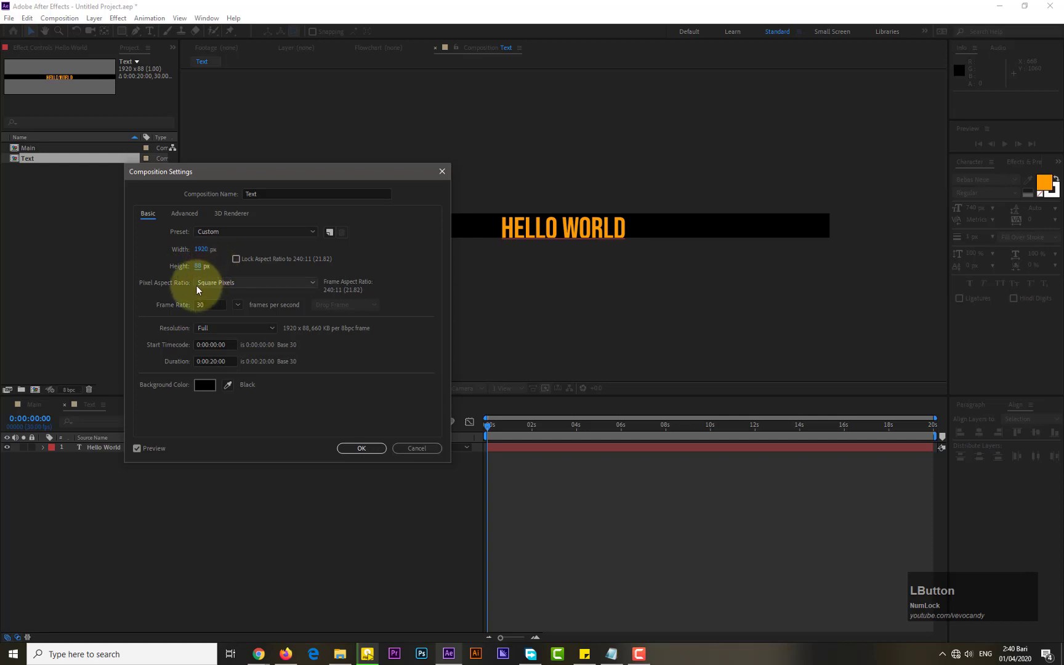
pyautogui.moveTo(199, 267); pyautogui.dragTo(203, 267)
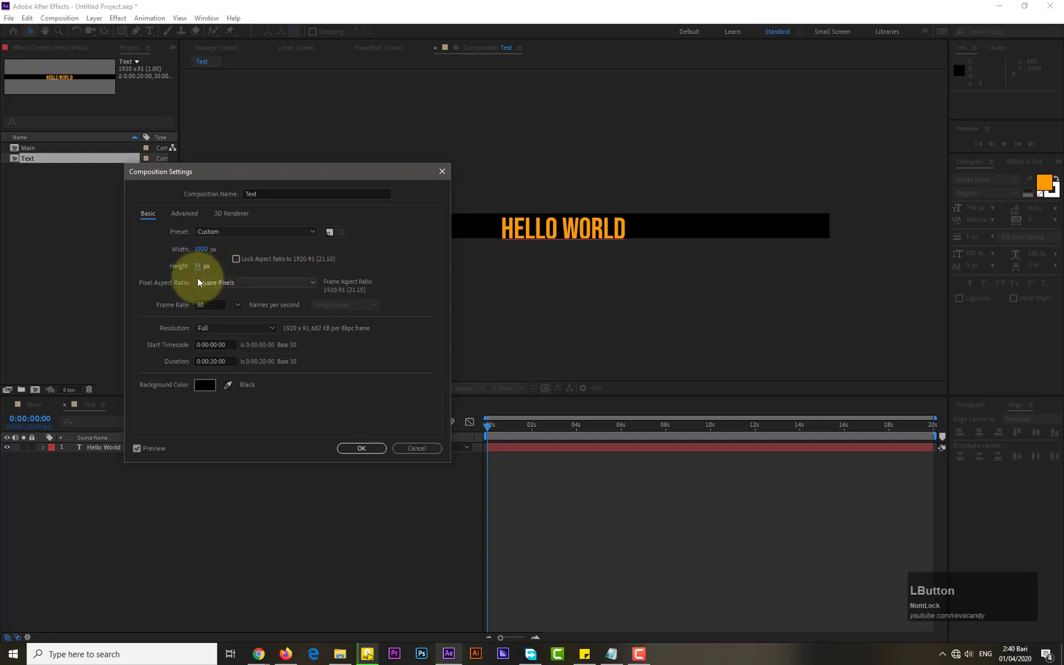
pyautogui.click(198, 266)
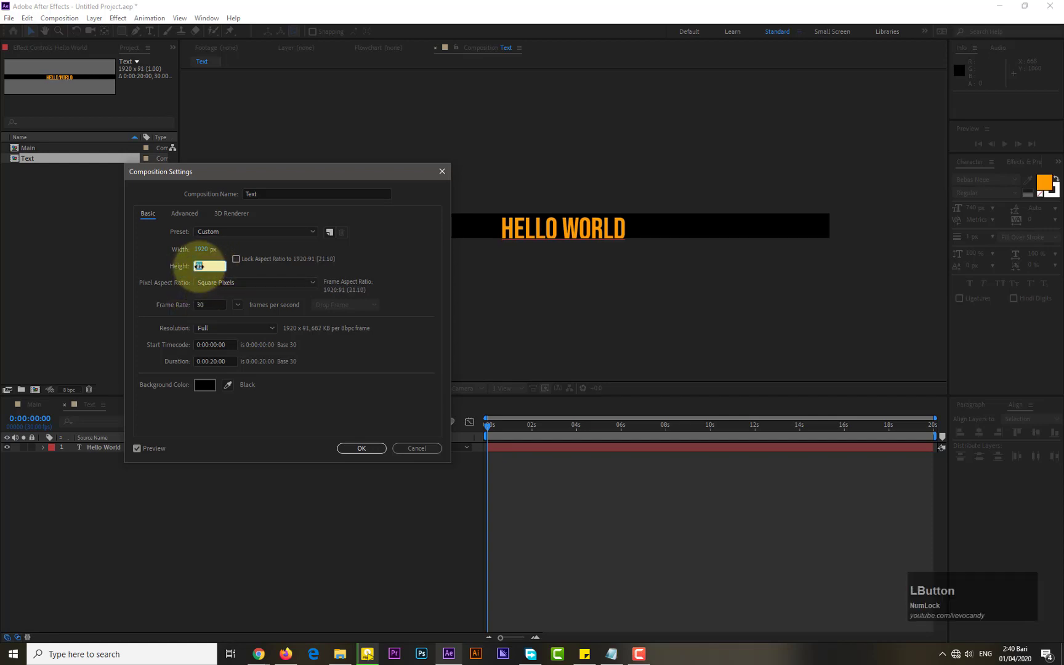
pyautogui.write('90')
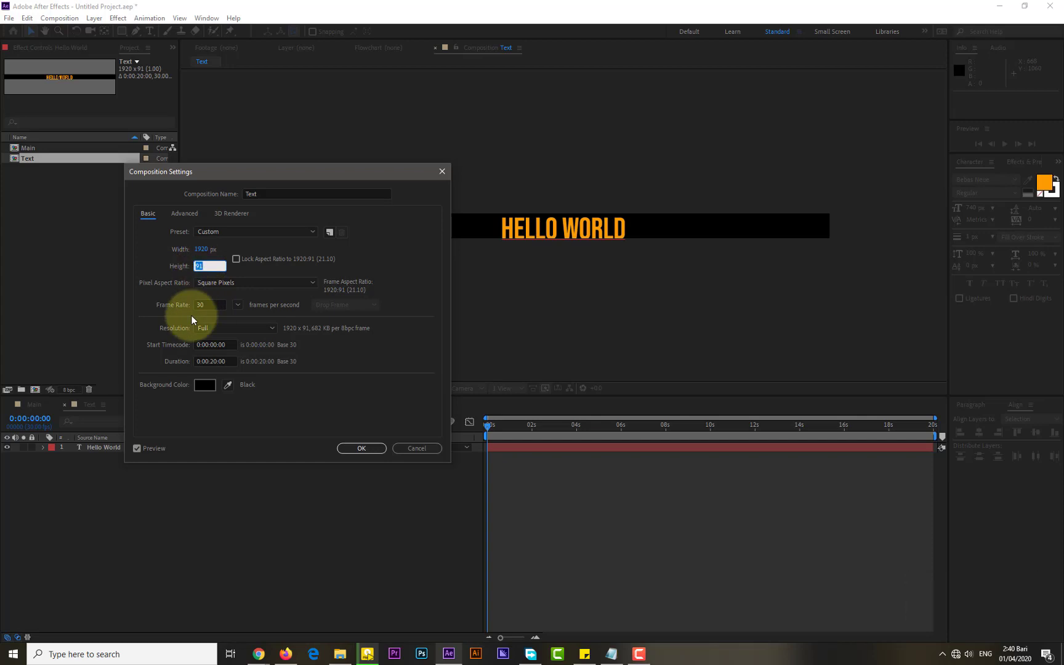
pyautogui.press('KP_Enter')
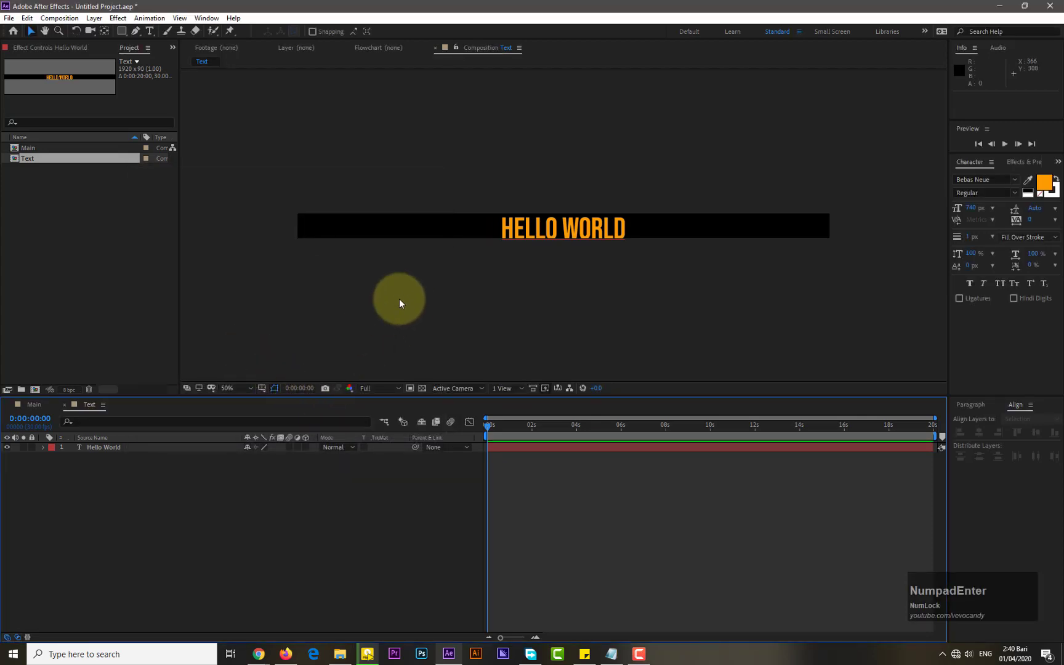
# Re-center the text layer horizontally and vertically in the resized composition
pyautogui.click(591, 227)
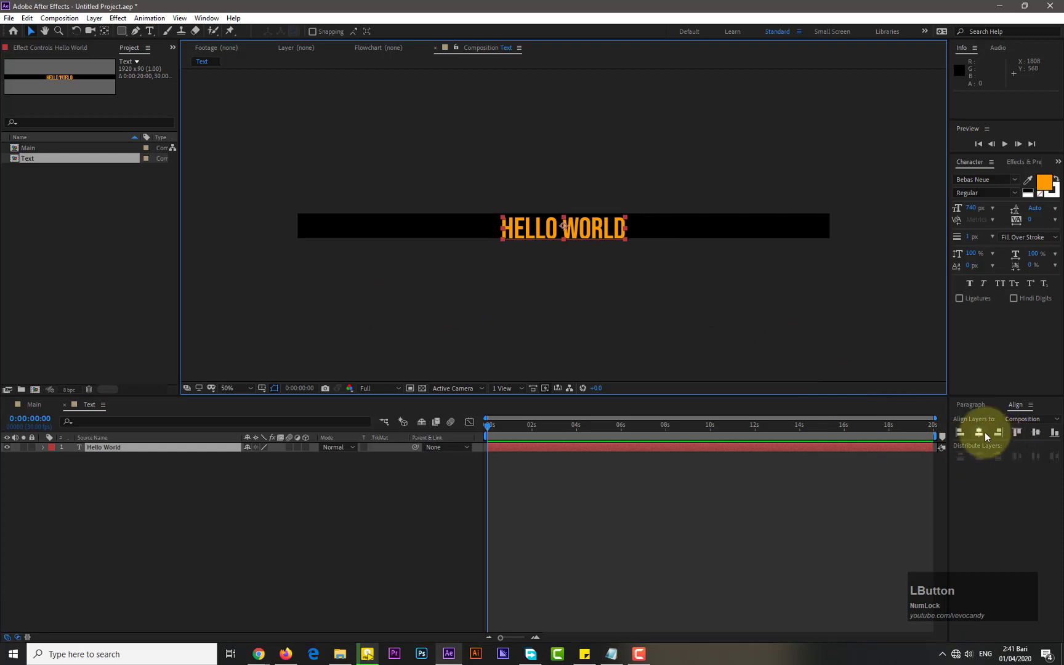
pyautogui.click(979, 432)
pyautogui.click(1037, 433)
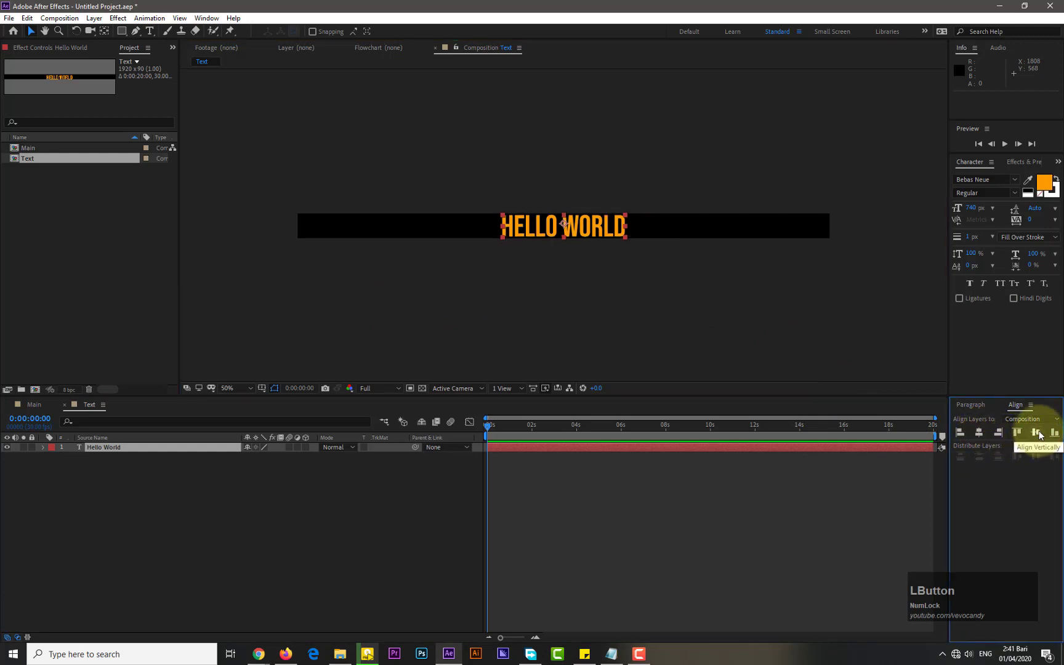
# Create a new composition named Pattern with a height of 1080 px
pyautogui.click(479, 268)
pyautogui.click(117, 448)
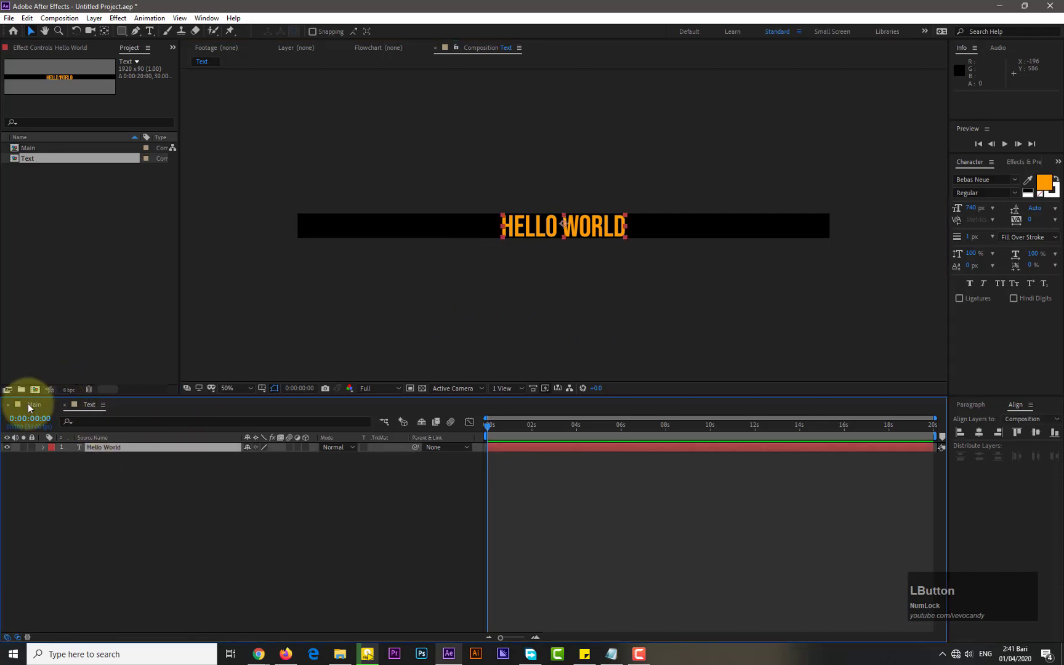
pyautogui.click(64, 359)
pyautogui.click(35, 390)
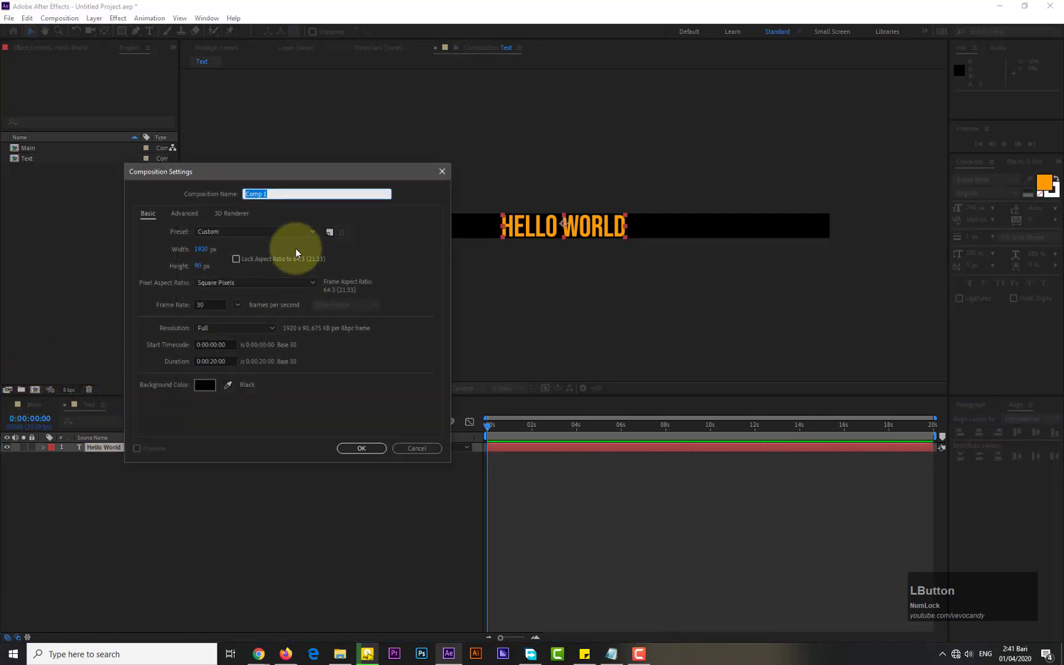
pyautogui.write('Pattern')
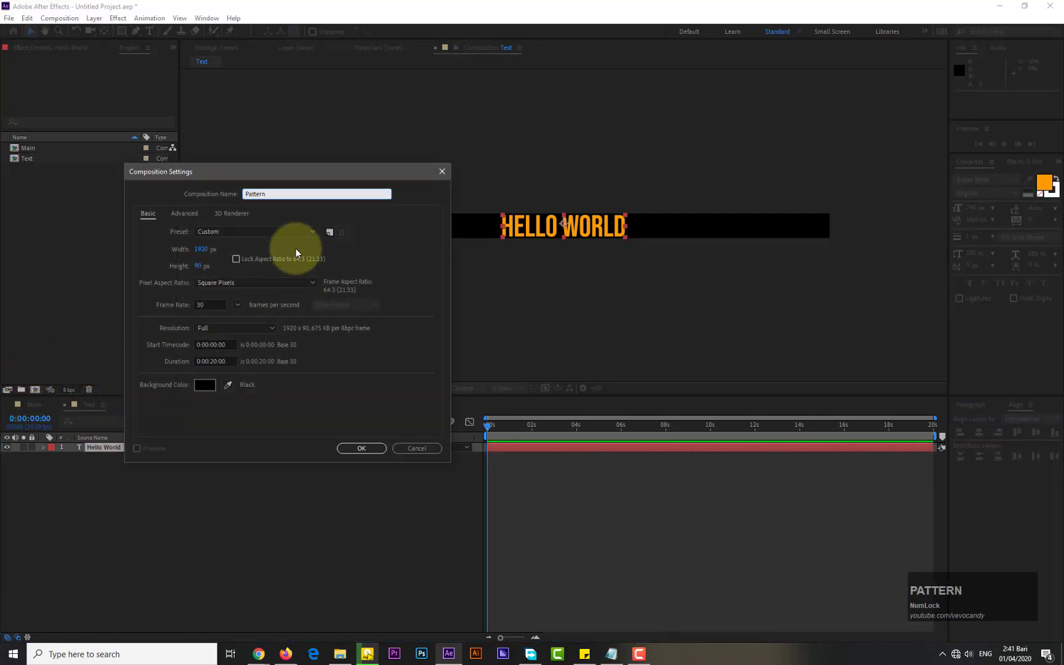
pyautogui.click(197, 266)
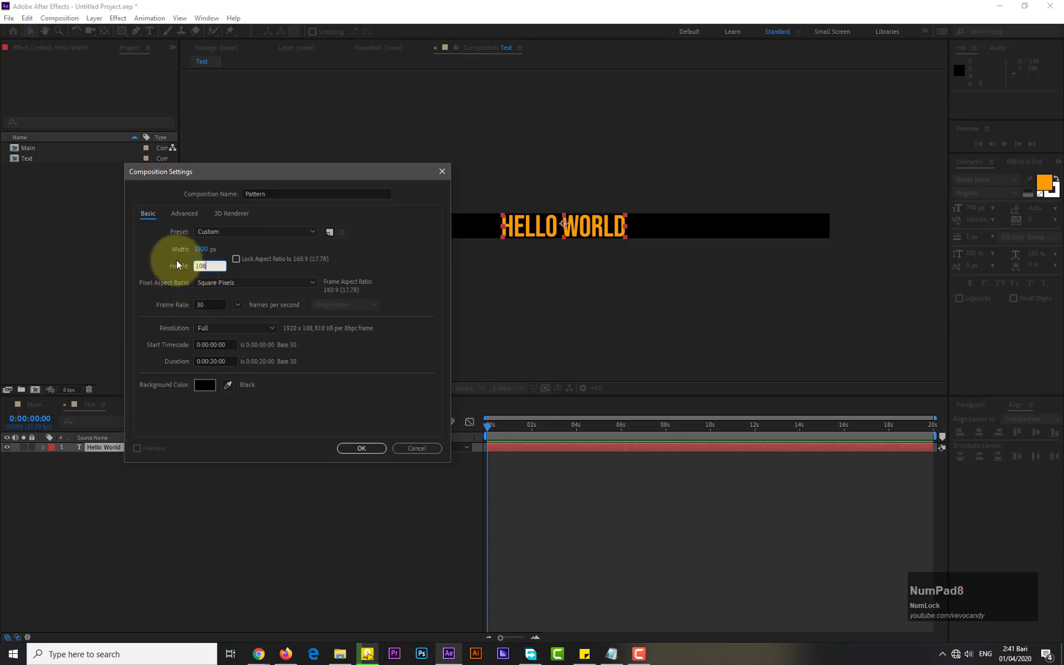
pyautogui.click(366, 451)
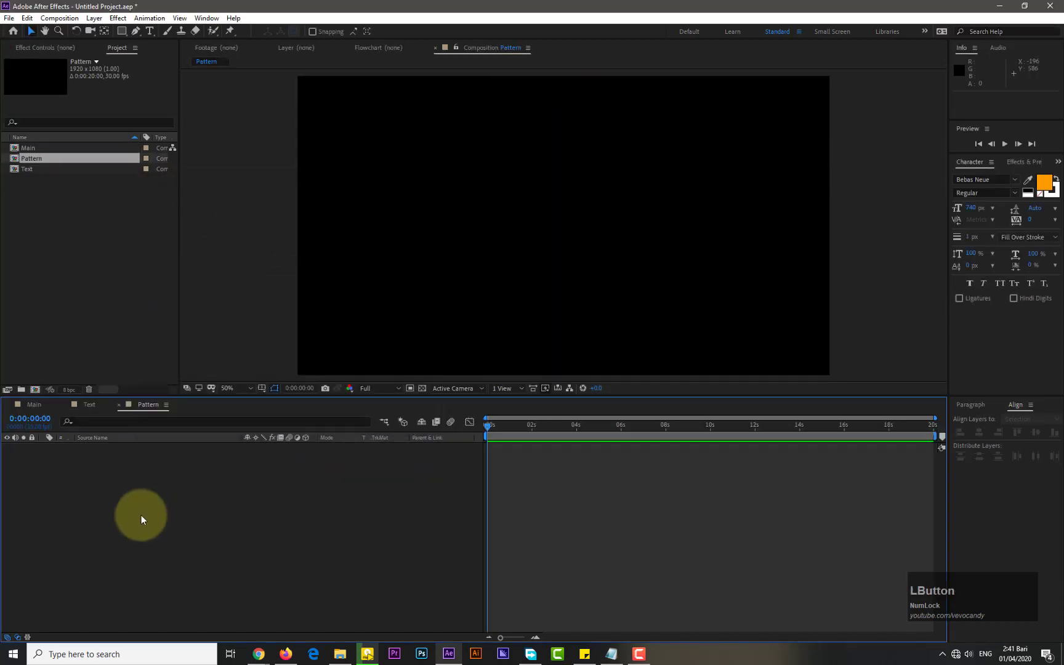
# Nest the Text composition as a layer inside the Pattern composition
pyautogui.click(89, 404)
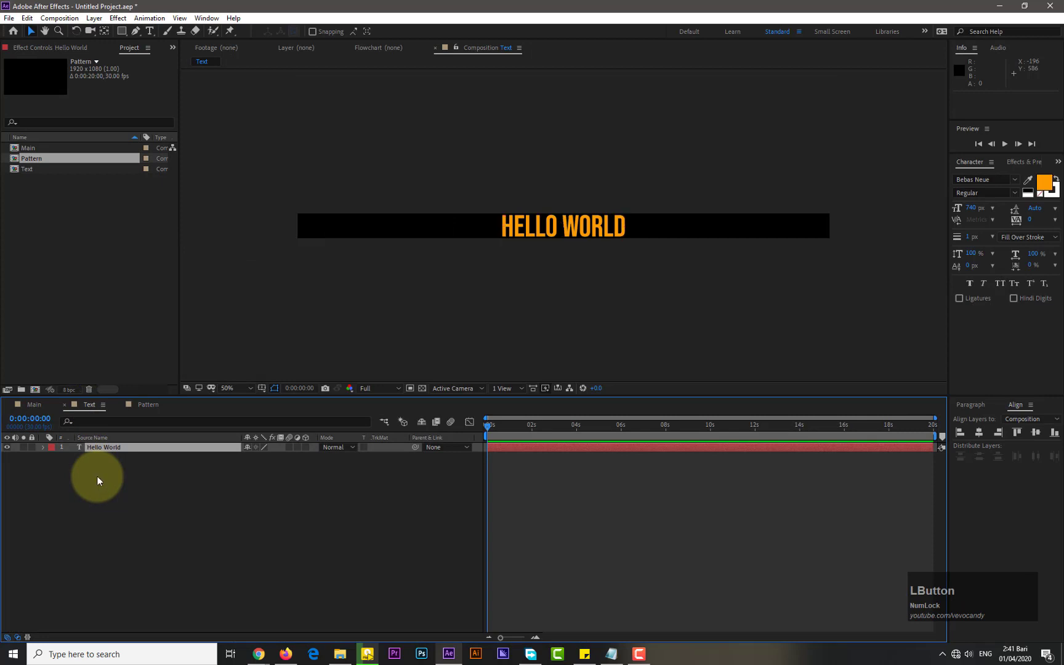
pyautogui.click(97, 476)
pyautogui.moveTo(155, 406); pyautogui.dragTo(133, 484)
pyautogui.click(148, 406)
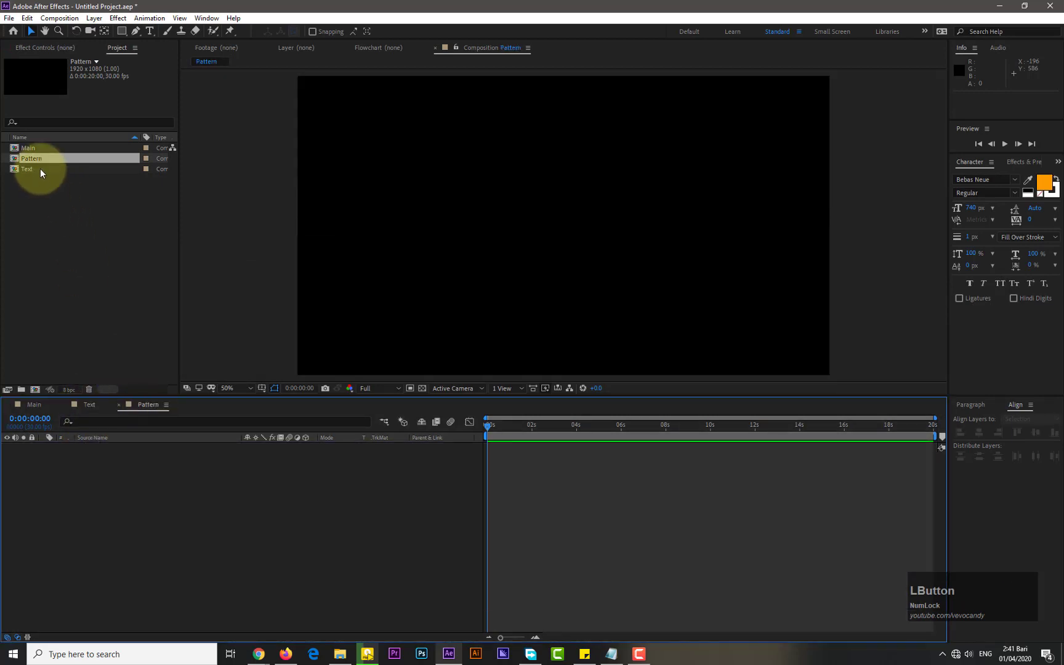
pyautogui.moveTo(40, 168); pyautogui.dragTo(109, 437)
pyautogui.click(305, 472)
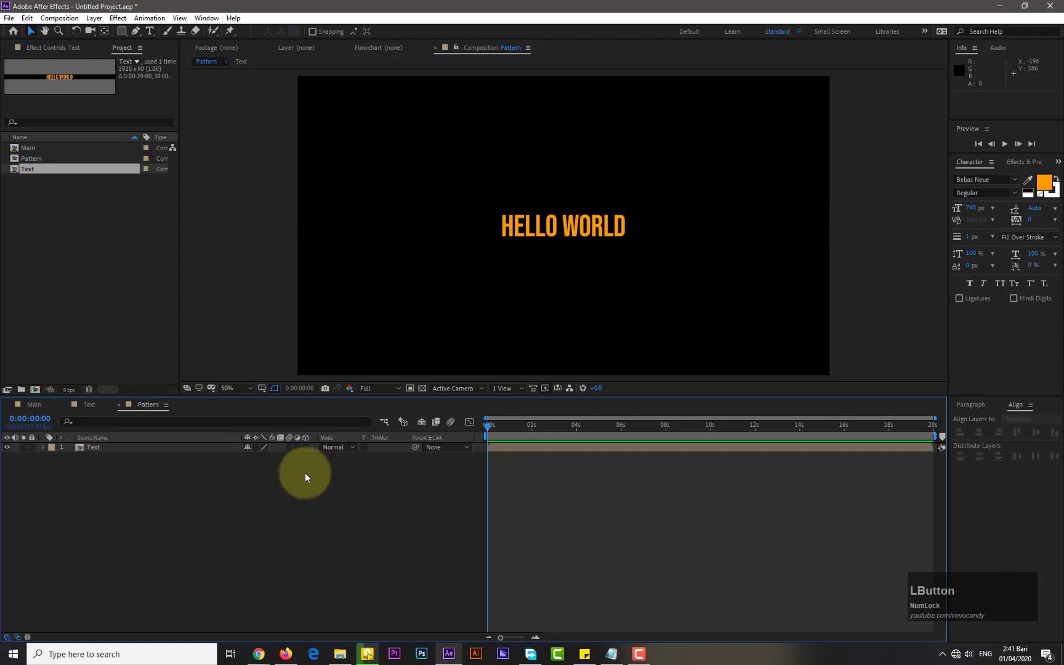
# Expand the nested Text layer's Transform properties
pyautogui.click(44, 447)
pyautogui.click(134, 500)
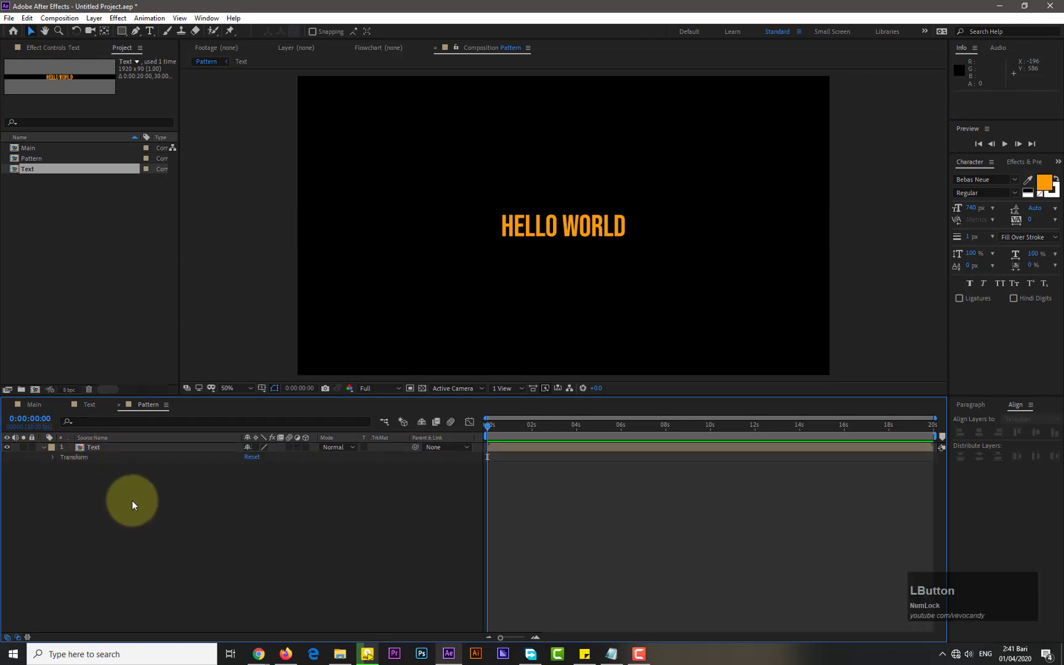
pyautogui.click(61, 457)
pyautogui.click(53, 457)
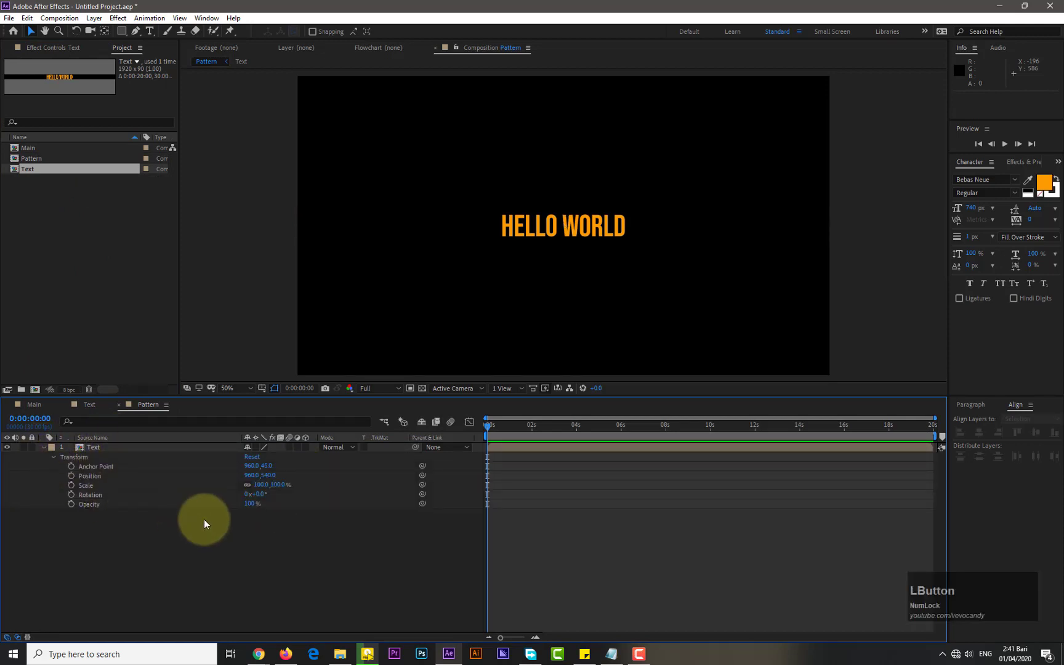
# Rotate the nested Text layer 90 degrees and collapse its properties
pyautogui.click(259, 494)
pyautogui.write('90')
pyautogui.press('Return')
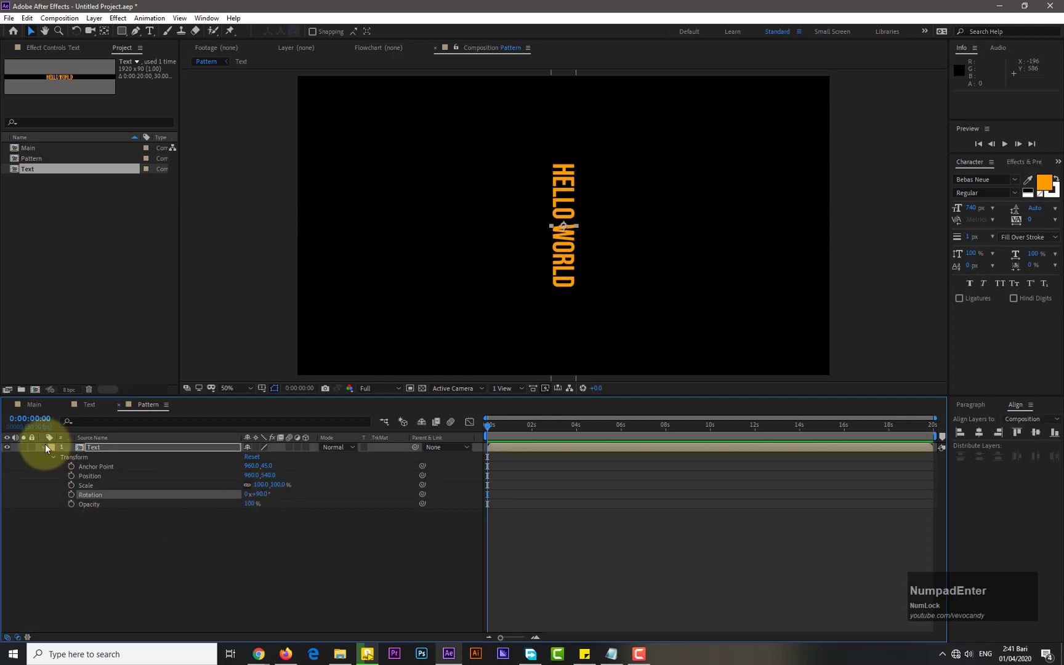
pyautogui.click(44, 446)
pyautogui.click(256, 503)
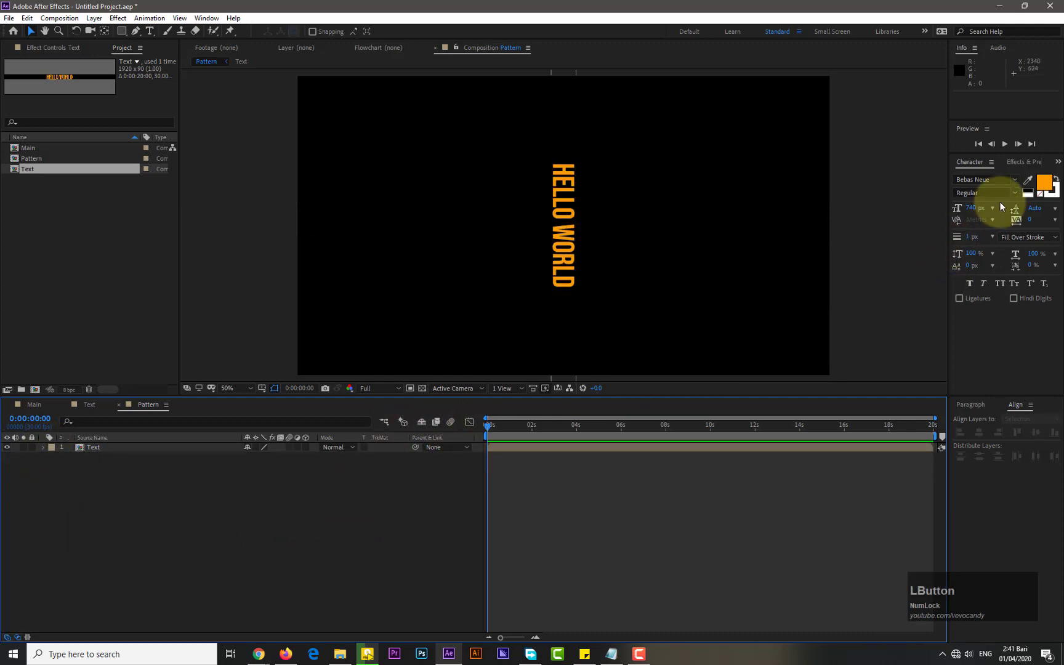
pyautogui.click(1058, 162)
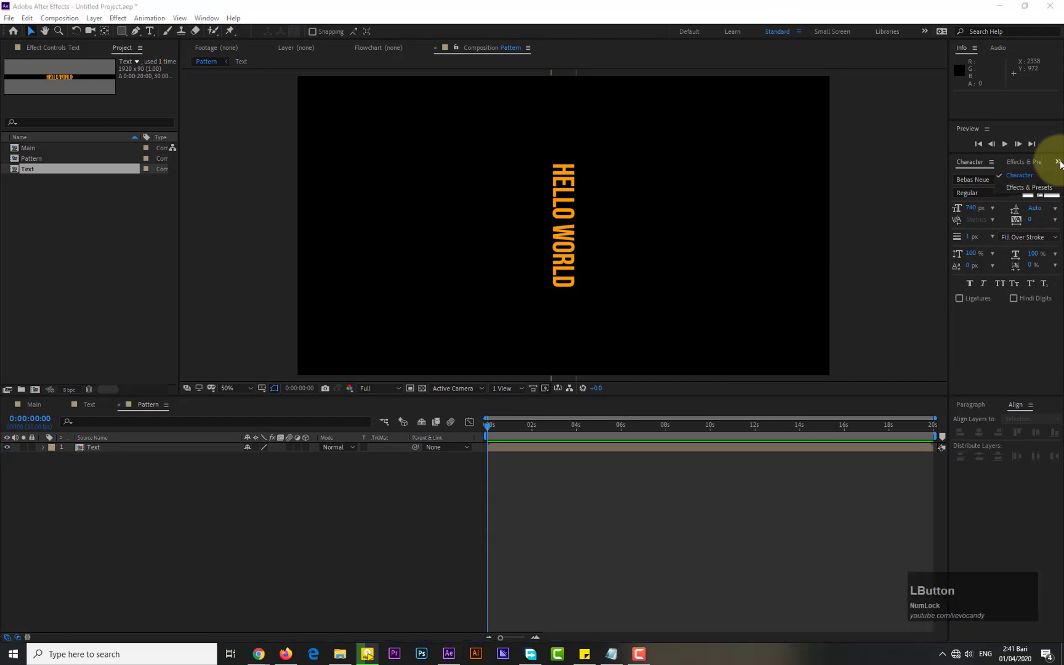
pyautogui.click(1025, 189)
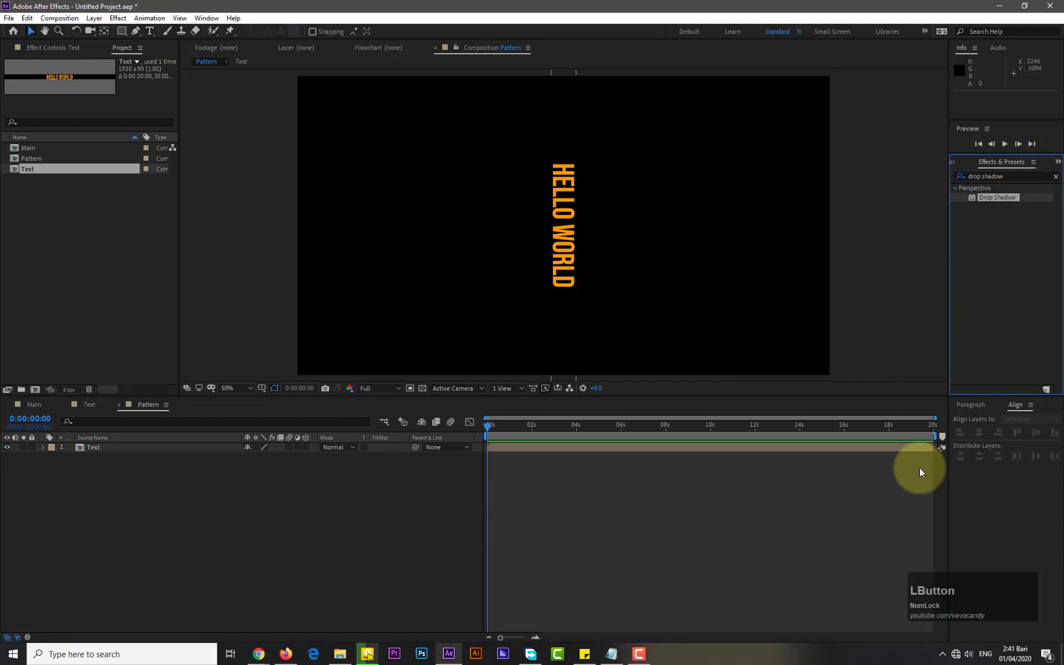
pyautogui.click(1010, 176)
pyautogui.press('BackSpace')
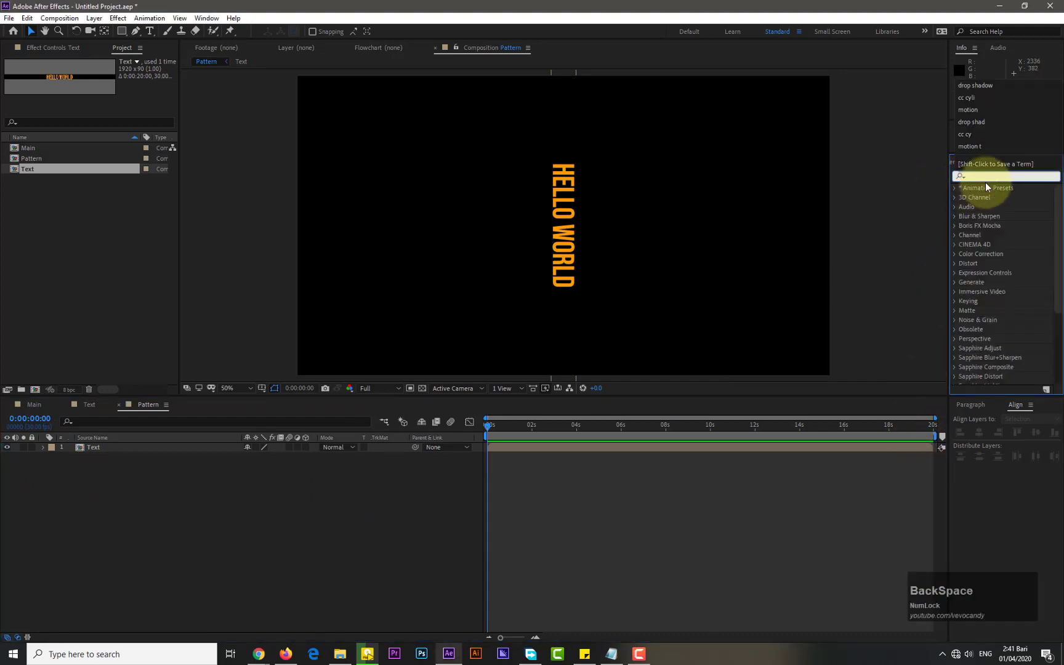
pyautogui.click(986, 179)
pyautogui.write('motion')
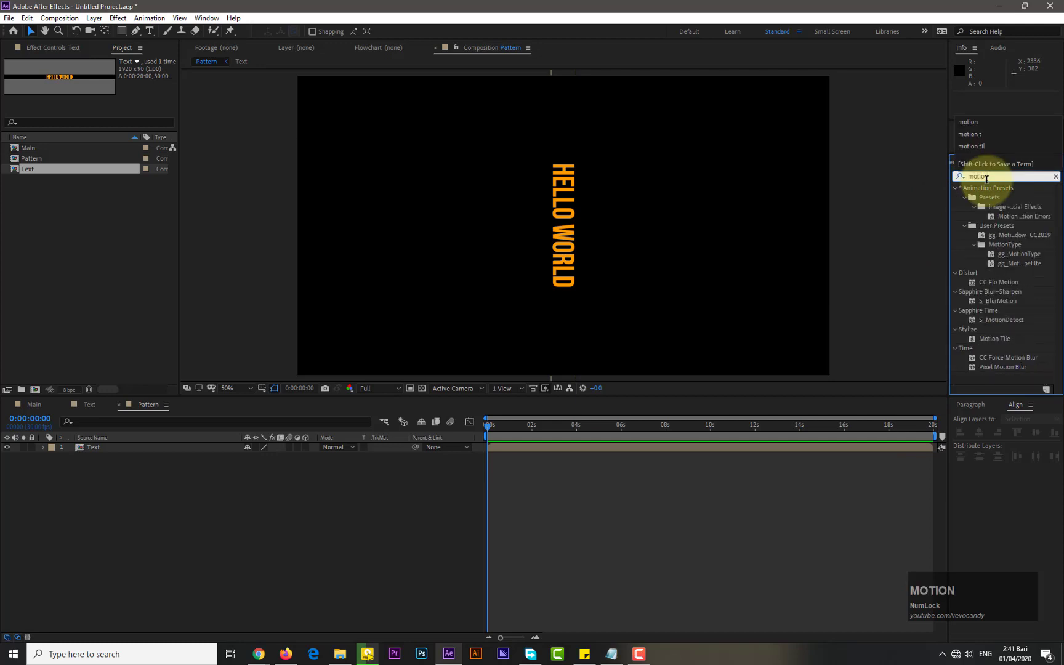
pyautogui.press('BackSpace')
pyautogui.press('BackSpace')
pyautogui.press('BackSpace')
pyautogui.press('BackSpace')
pyautogui.press('BackSpace')
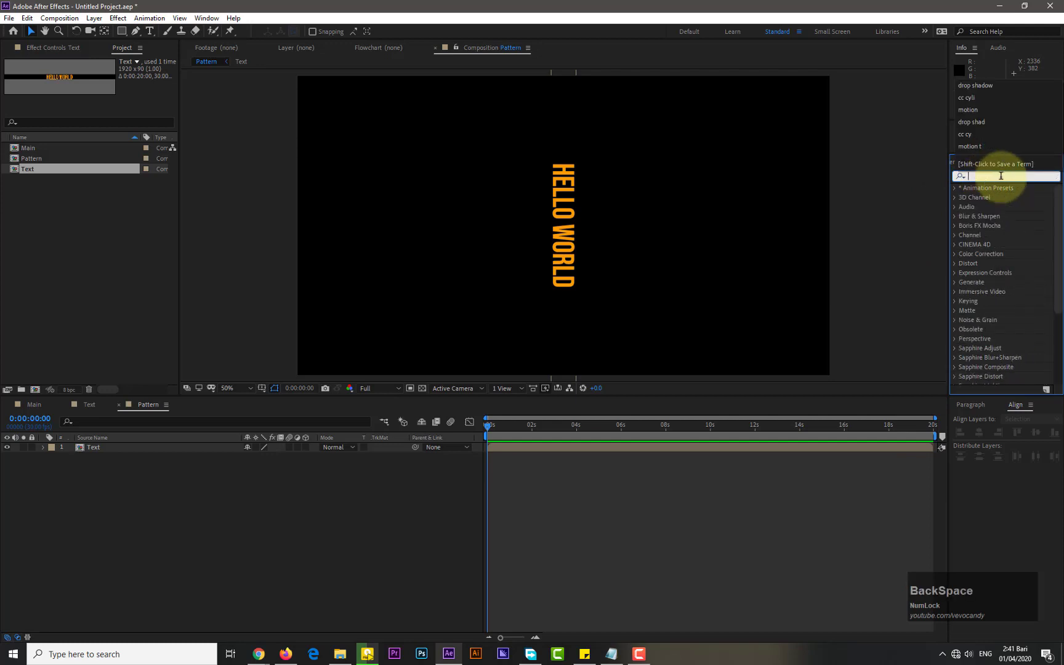
# Apply the Motion Tile effect to the nested Text layer and set its Output Height to 2100
pyautogui.click(198, 20)
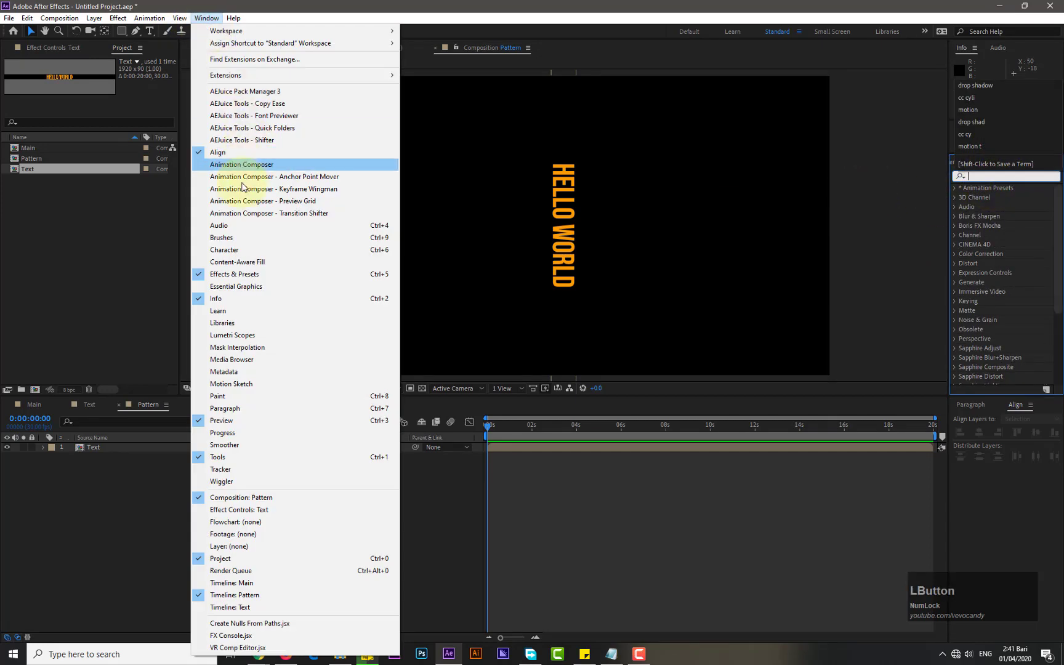
pyautogui.click(234, 275)
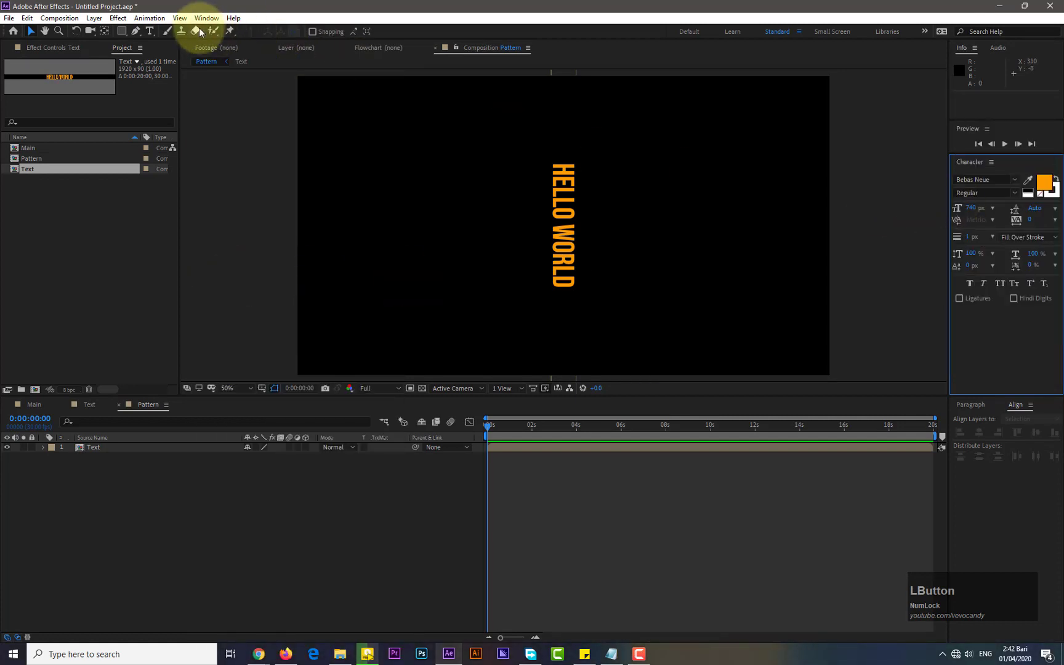
pyautogui.click(206, 18)
pyautogui.click(235, 275)
pyautogui.click(979, 176)
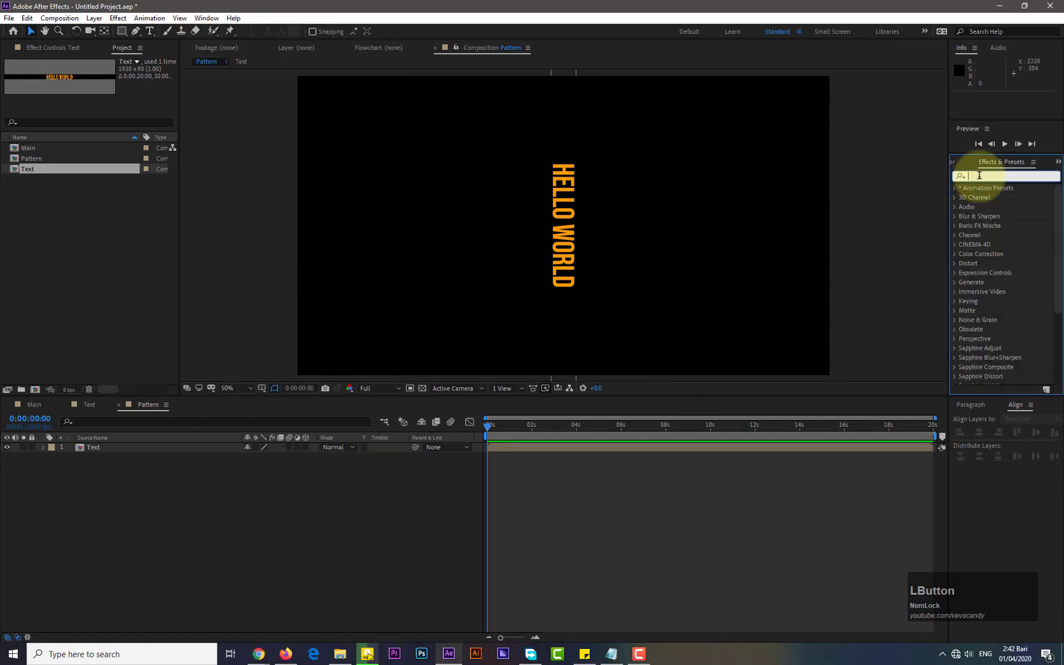
pyautogui.write('motion')
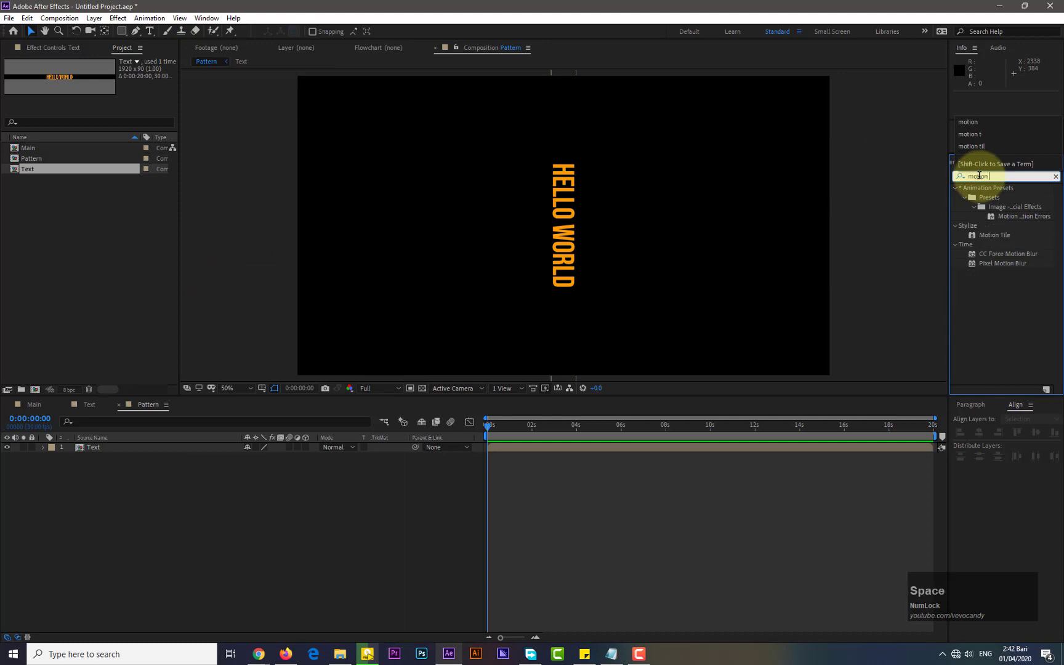
pyautogui.moveTo(1006, 235); pyautogui.dragTo(135, 450)
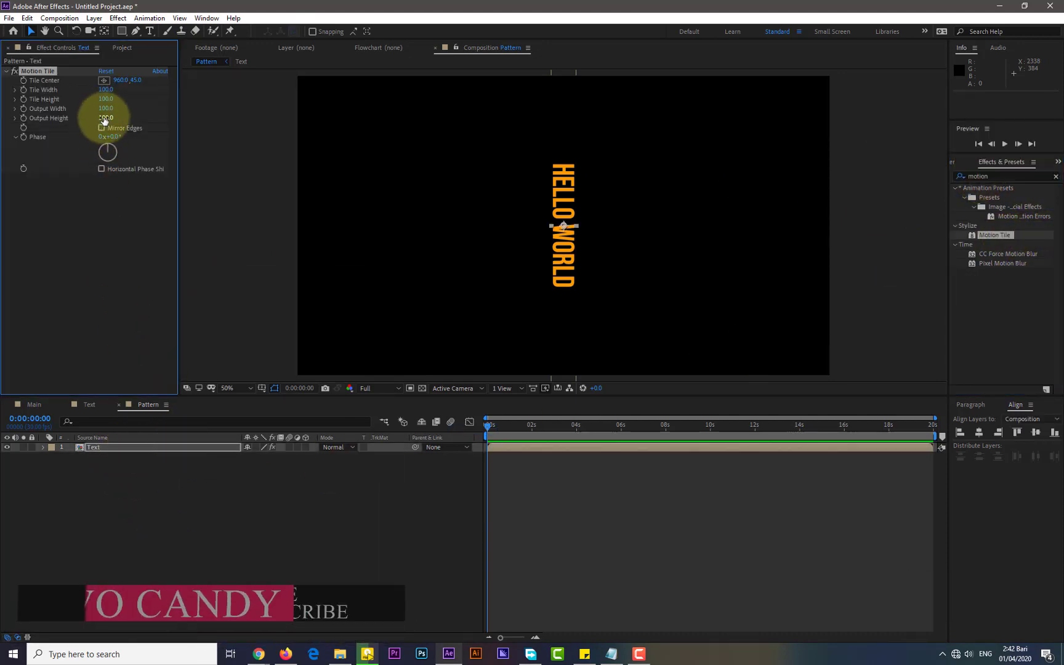
pyautogui.moveTo(106, 118); pyautogui.dragTo(161, 122)
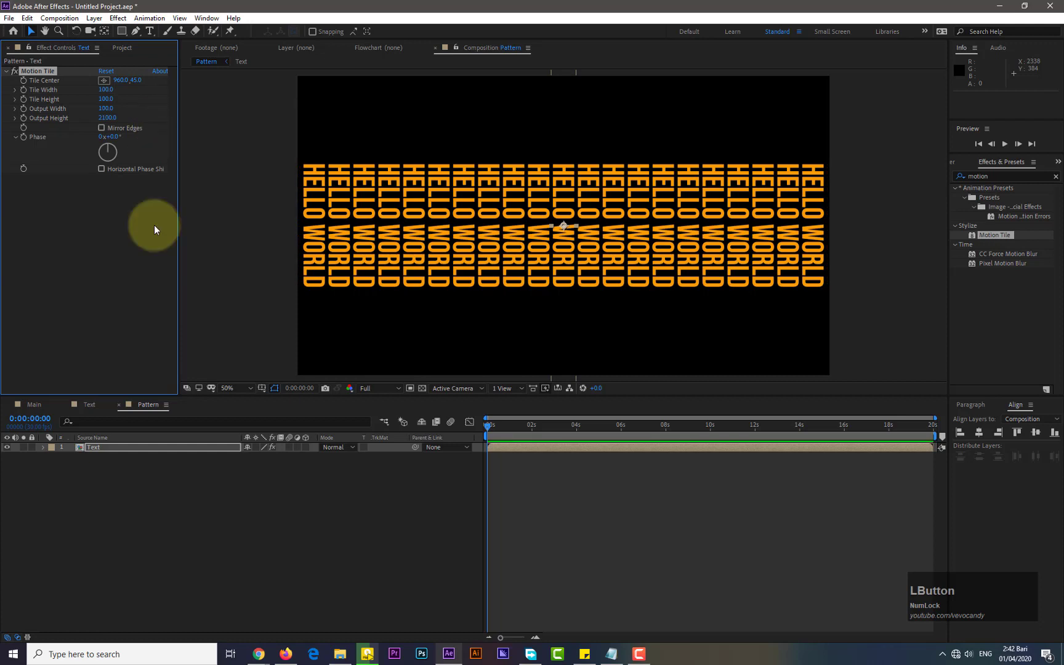
pyautogui.click(80, 405)
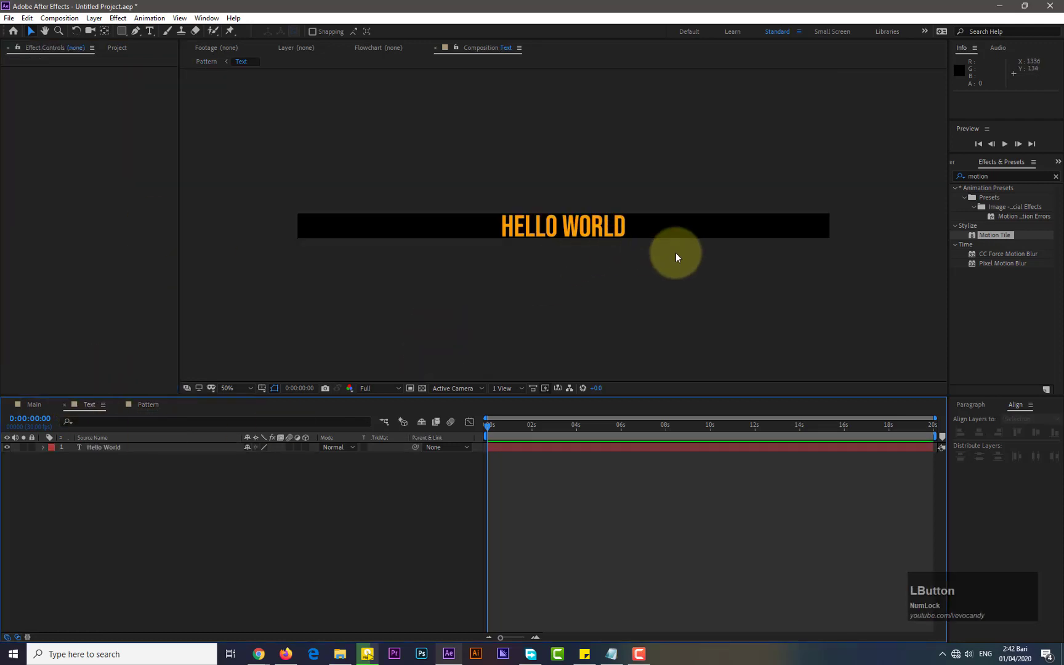
pyautogui.click(607, 231)
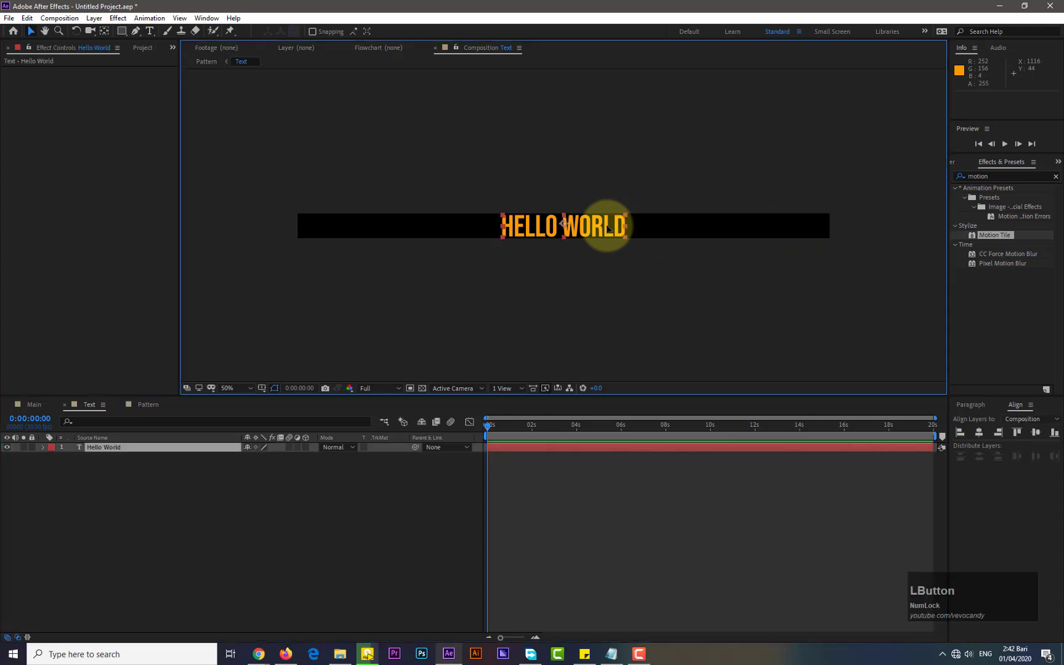
pyautogui.click(1058, 161)
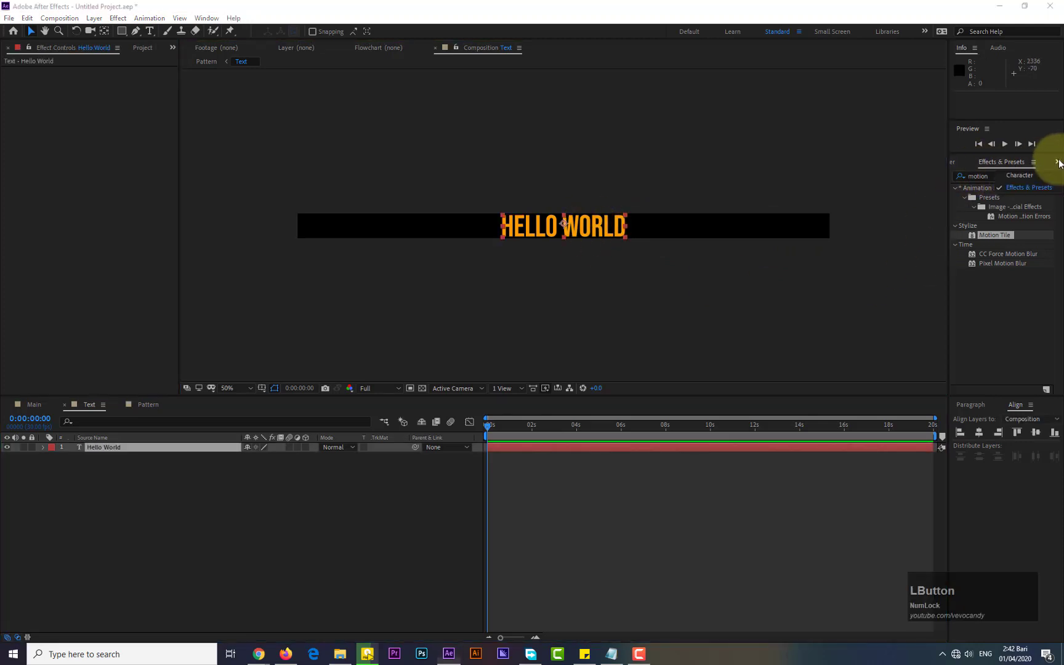
pyautogui.click(1020, 175)
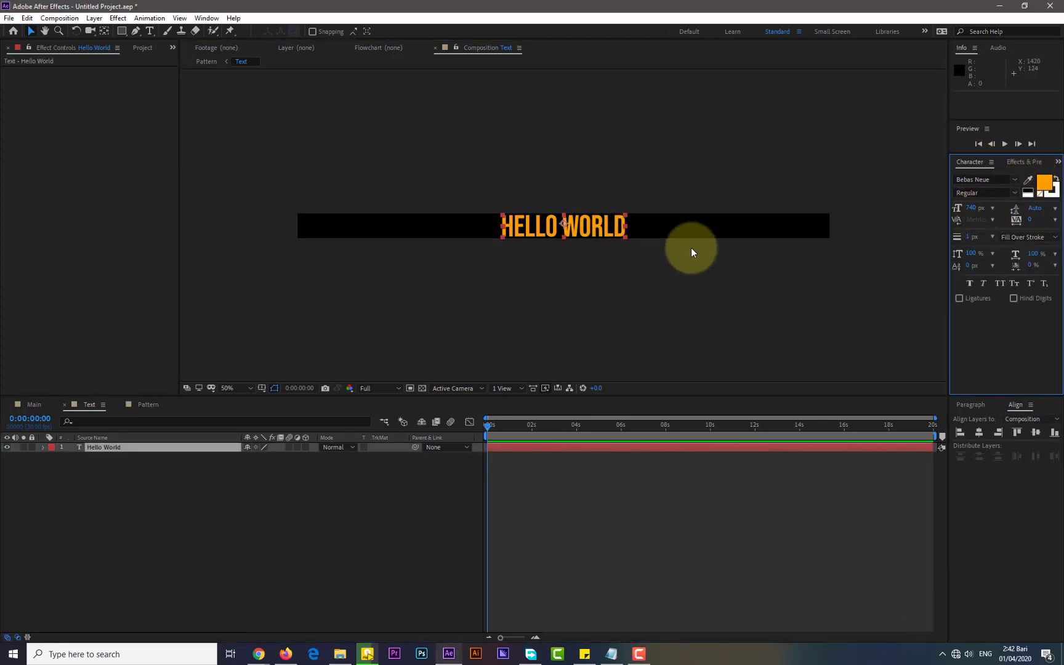
pyautogui.click(566, 291)
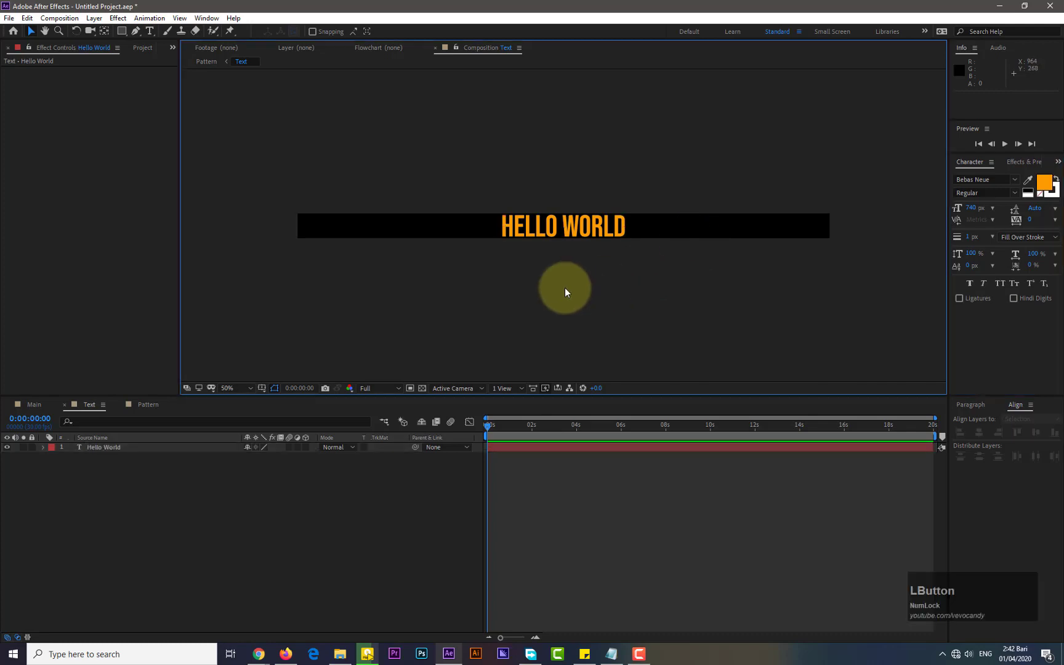
pyautogui.click(149, 406)
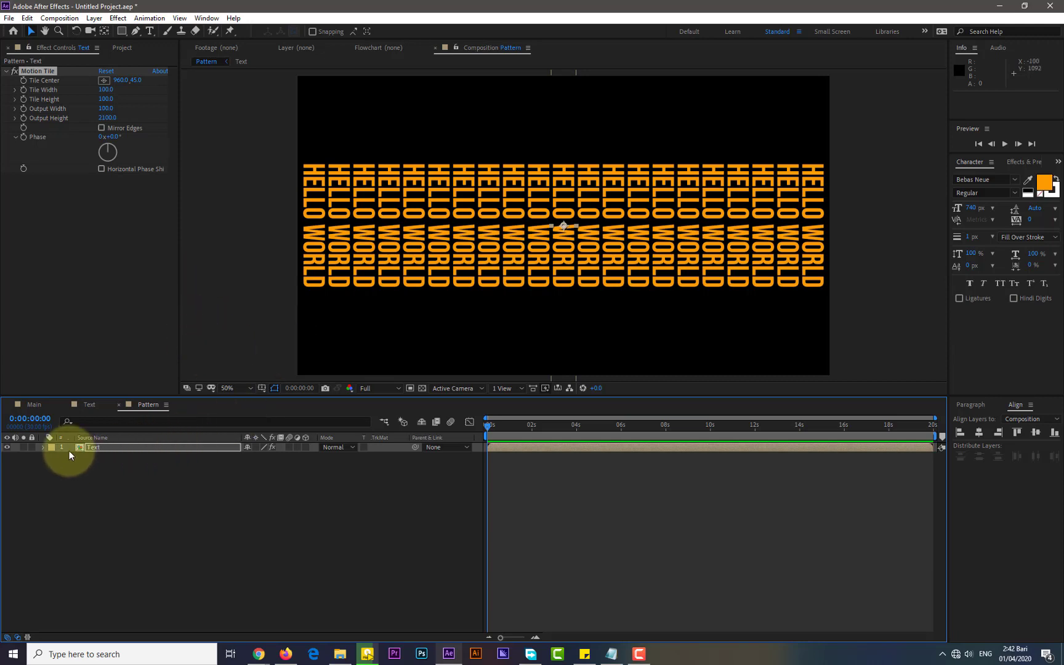
pyautogui.click(46, 448)
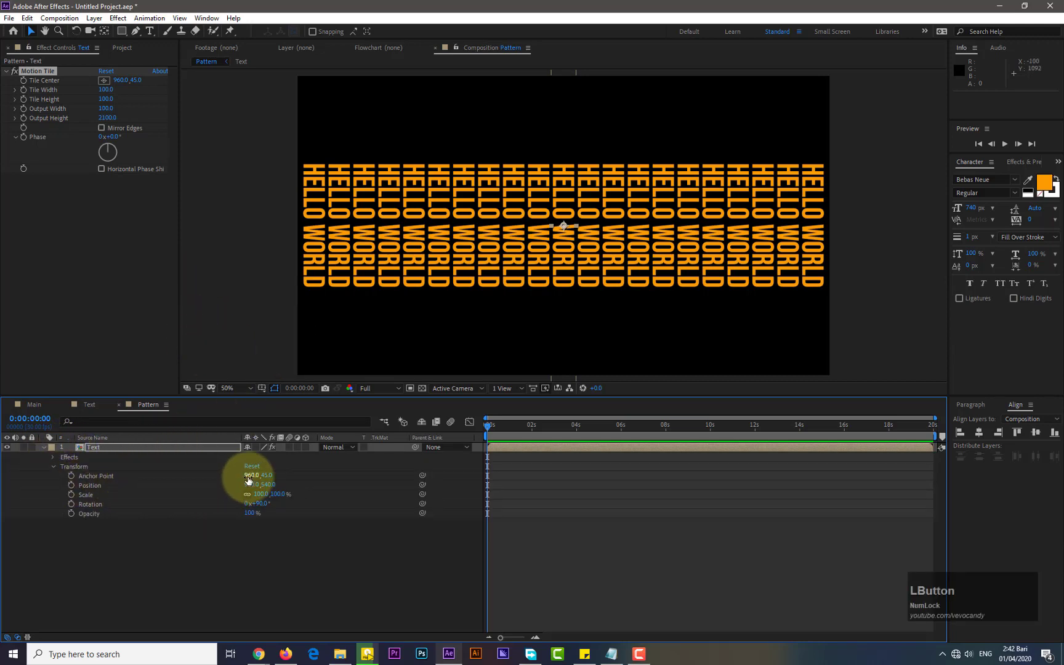
pyautogui.click(44, 448)
pyautogui.click(95, 483)
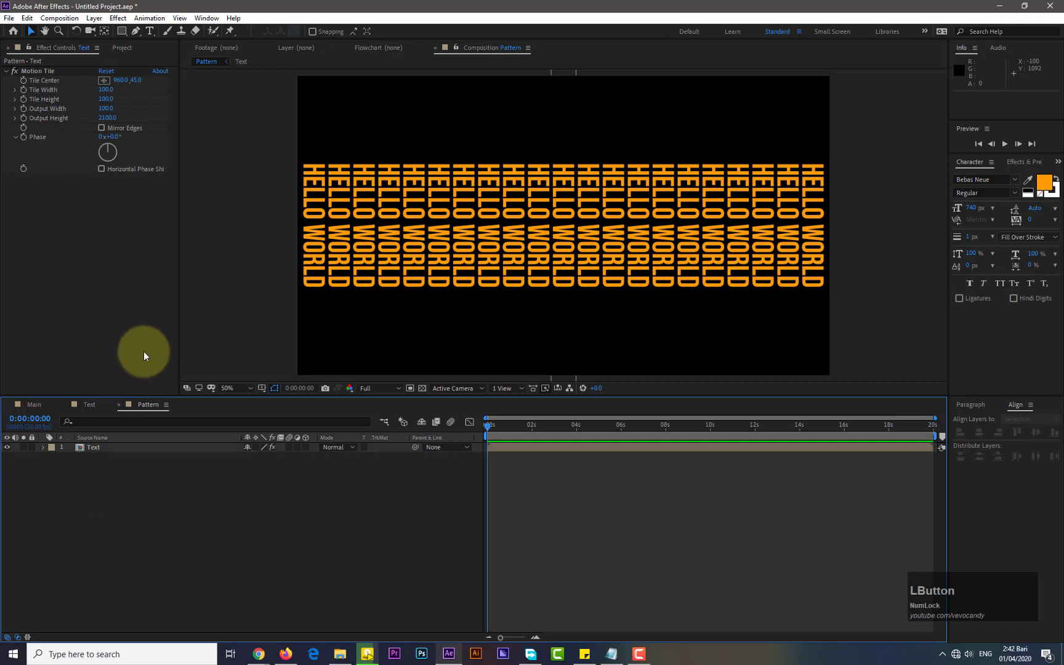
# Open the Main composition and add the Pattern composition to it as a layer
pyautogui.click(120, 47)
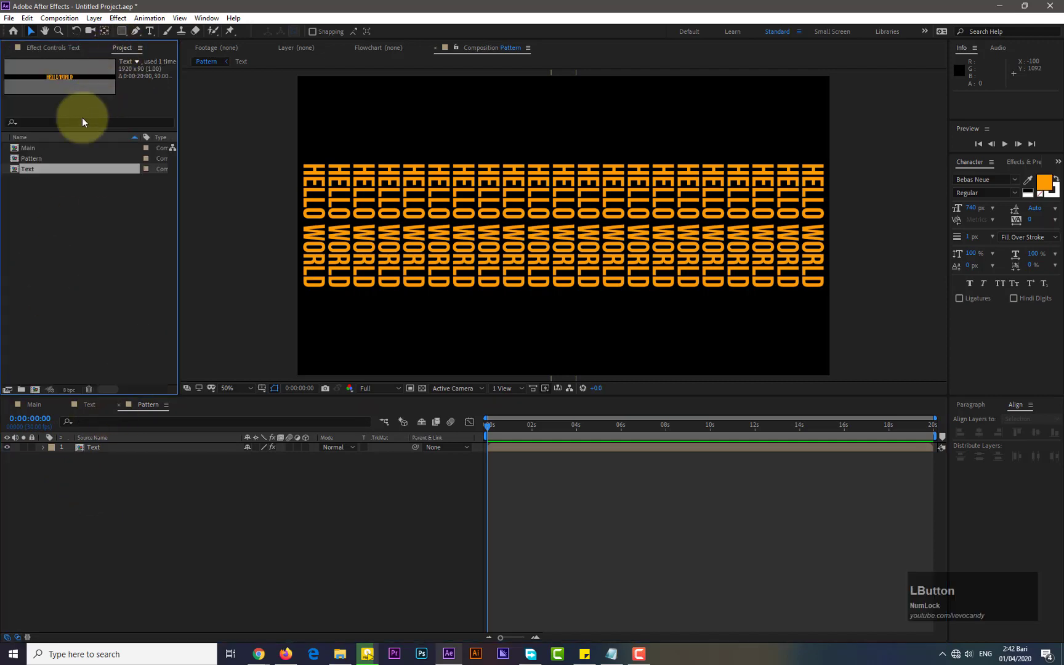
pyautogui.click(36, 149)
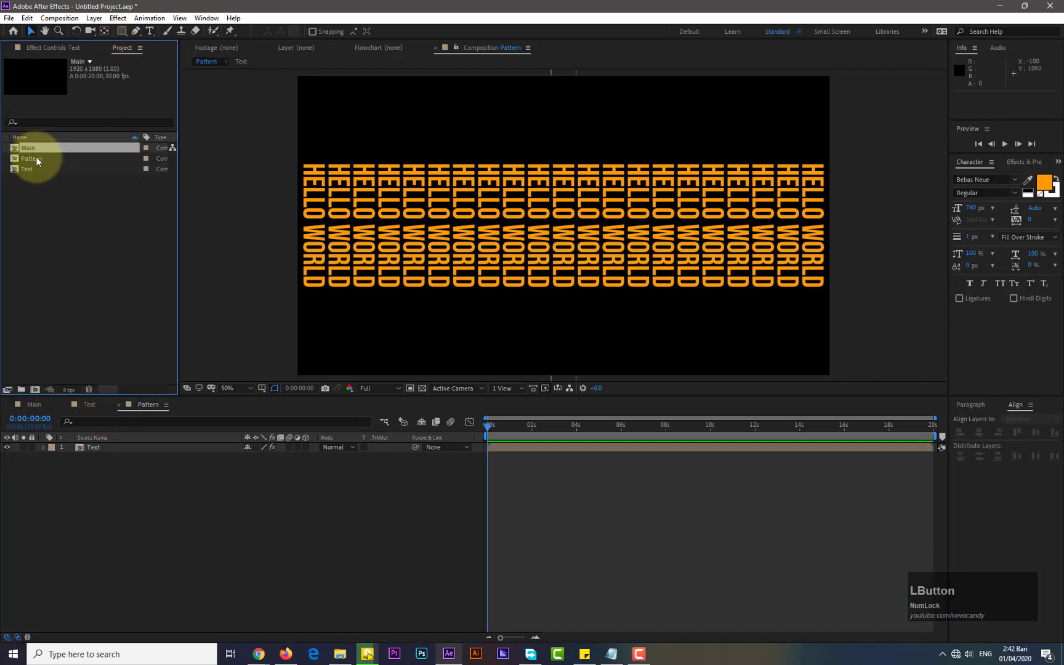
pyautogui.click(34, 404)
pyautogui.moveTo(38, 159); pyautogui.dragTo(93, 515)
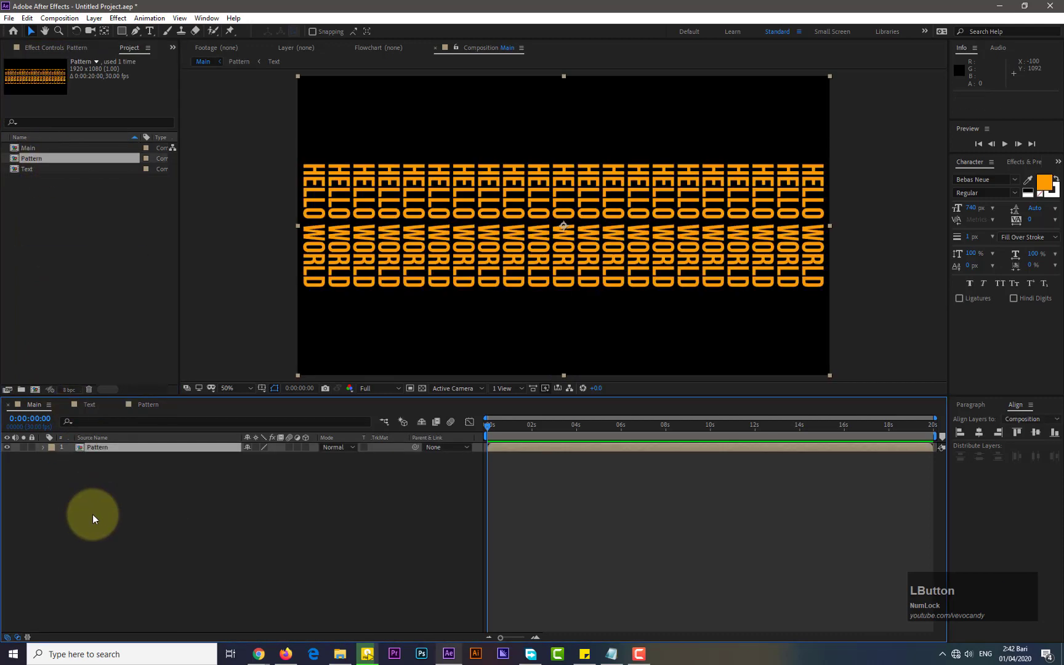
# Apply the CC Cylinder effect to the Pattern layer in the Main composition
pyautogui.click(1058, 162)
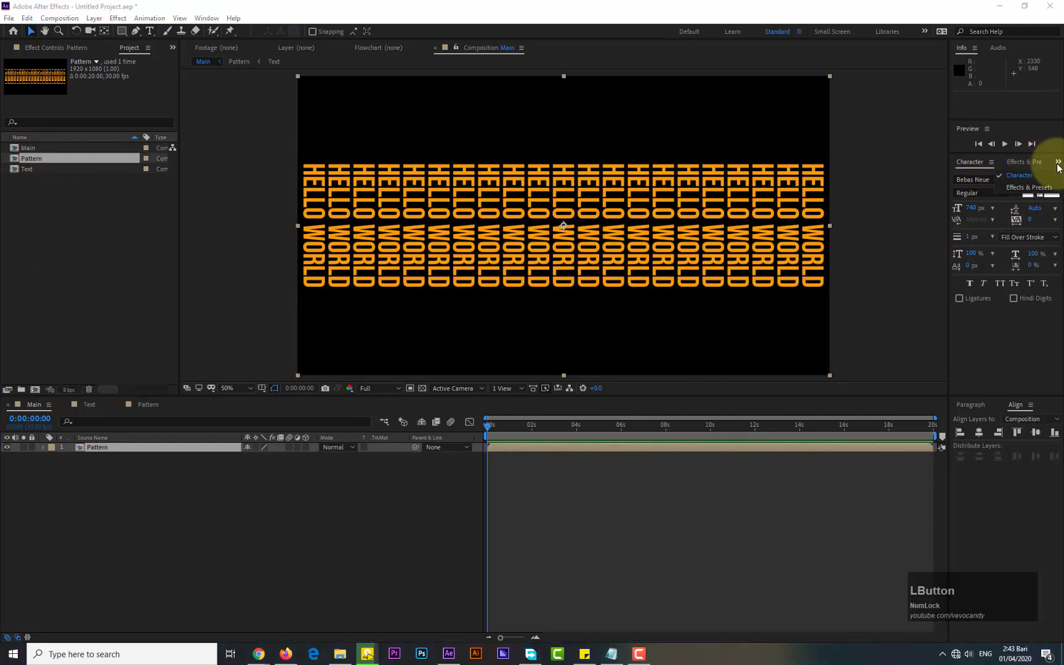
pyautogui.click(1019, 188)
pyautogui.click(955, 178)
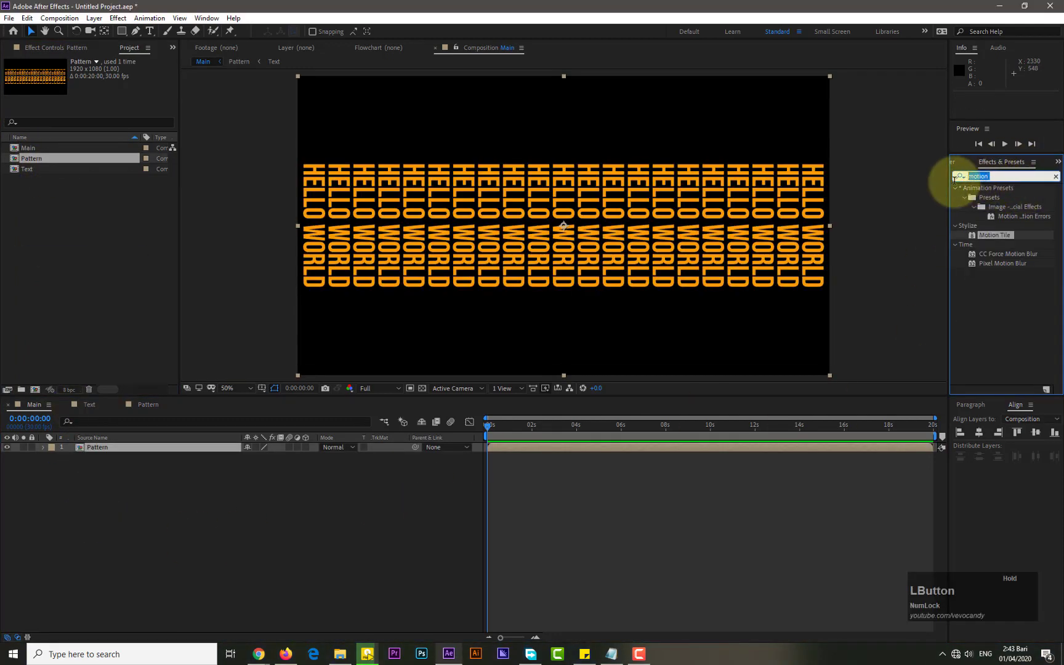
pyautogui.write('cc cy')
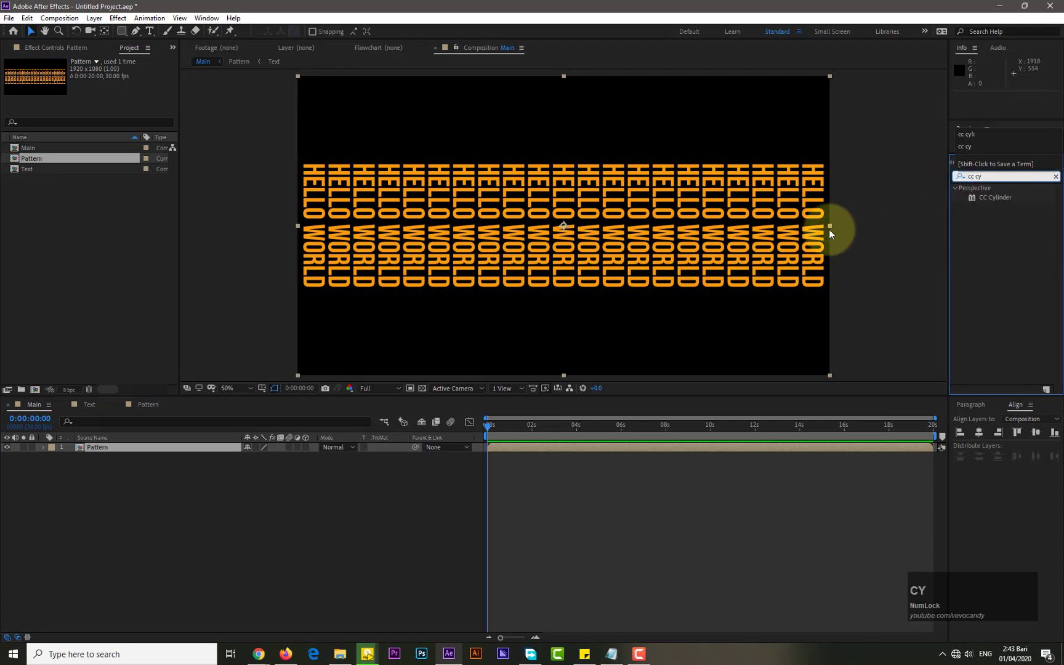
pyautogui.moveTo(1009, 195); pyautogui.dragTo(138, 449)
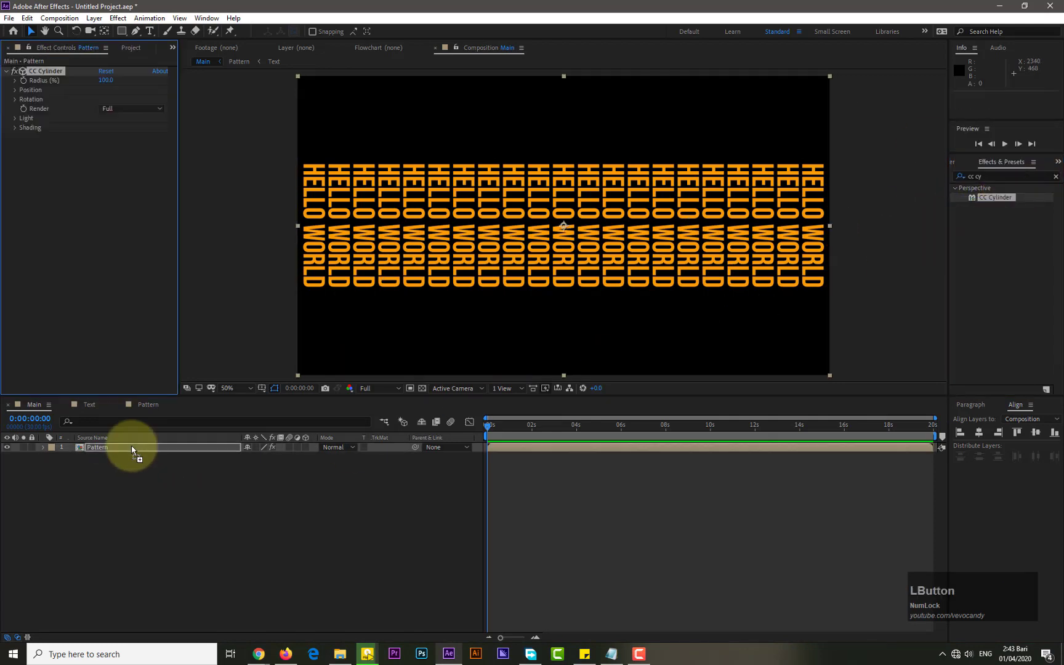
# Set the CC Cylinder Rotation X to about 94 degrees
pyautogui.click(15, 99)
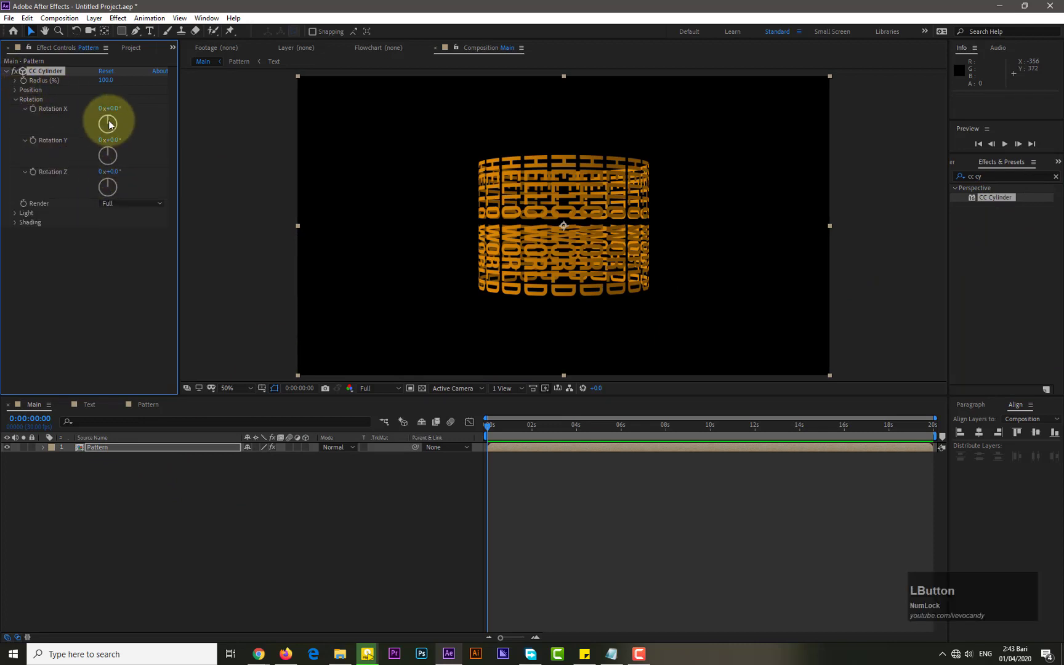
pyautogui.moveTo(107, 119); pyautogui.dragTo(112, 124)
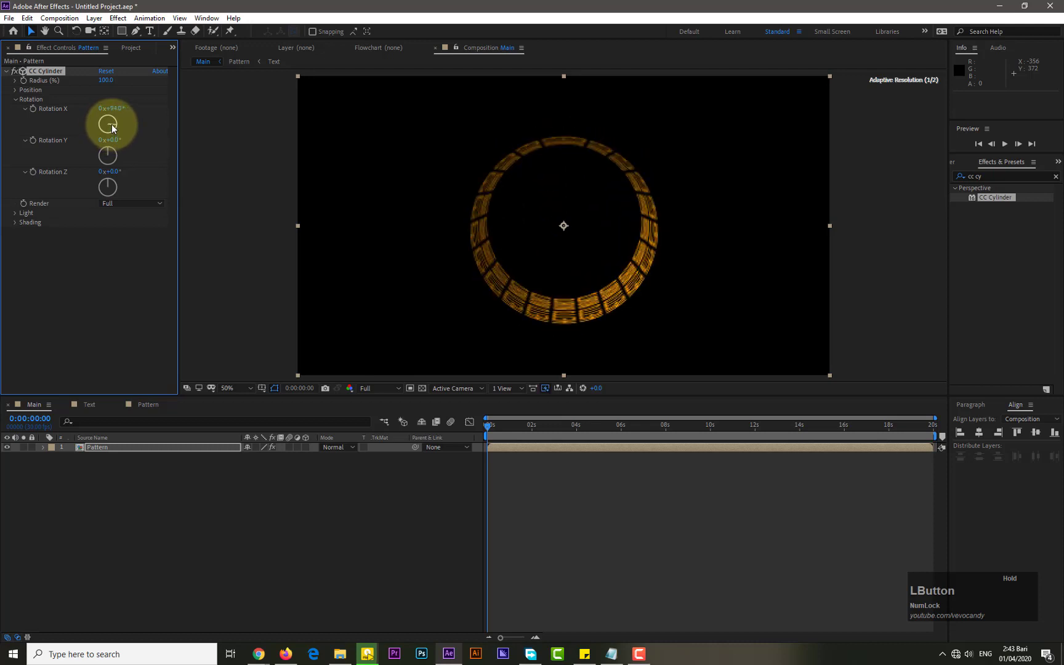
pyautogui.moveTo(111, 179); pyautogui.dragTo(112, 187)
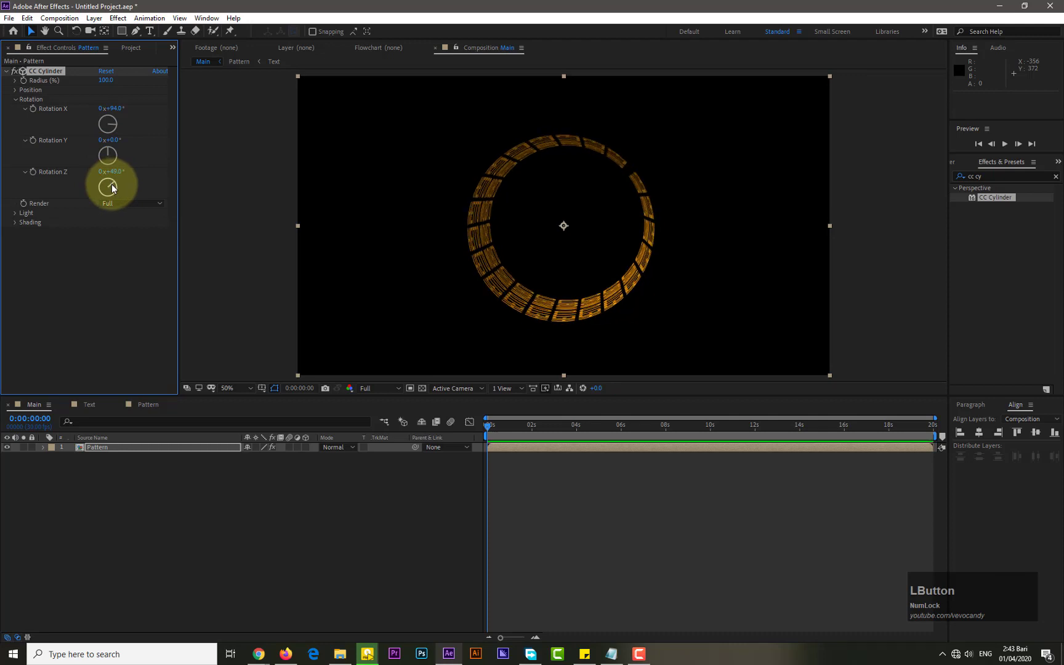
pyautogui.hotkey('ctrl', 'z')
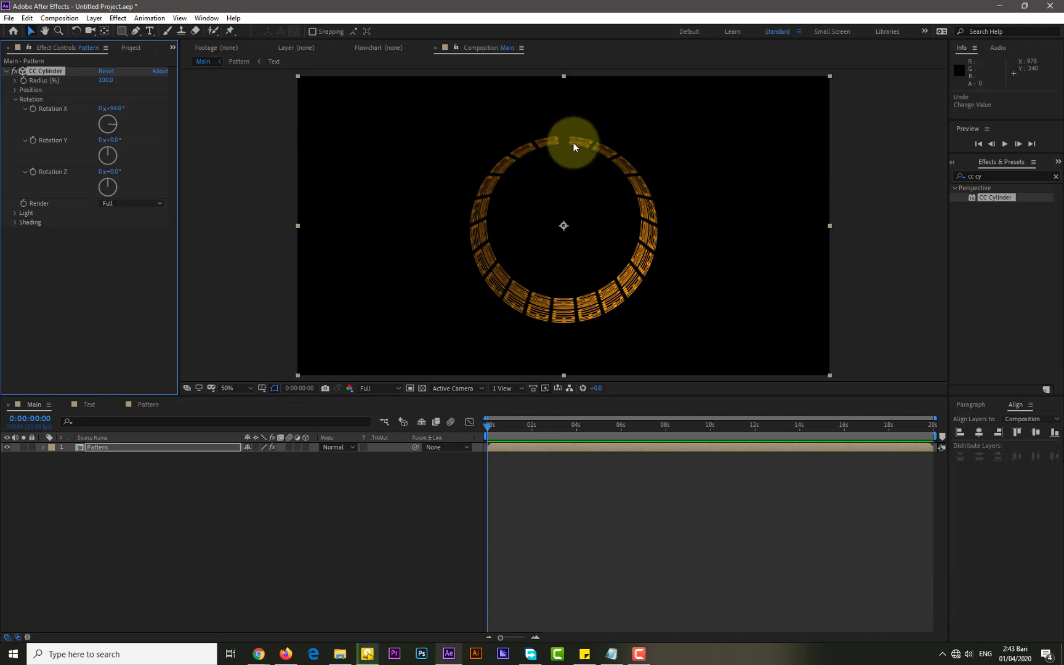
# Try to adjust the nested Text layer's position inside the Pattern composition
pyautogui.doubleClick(117, 448)
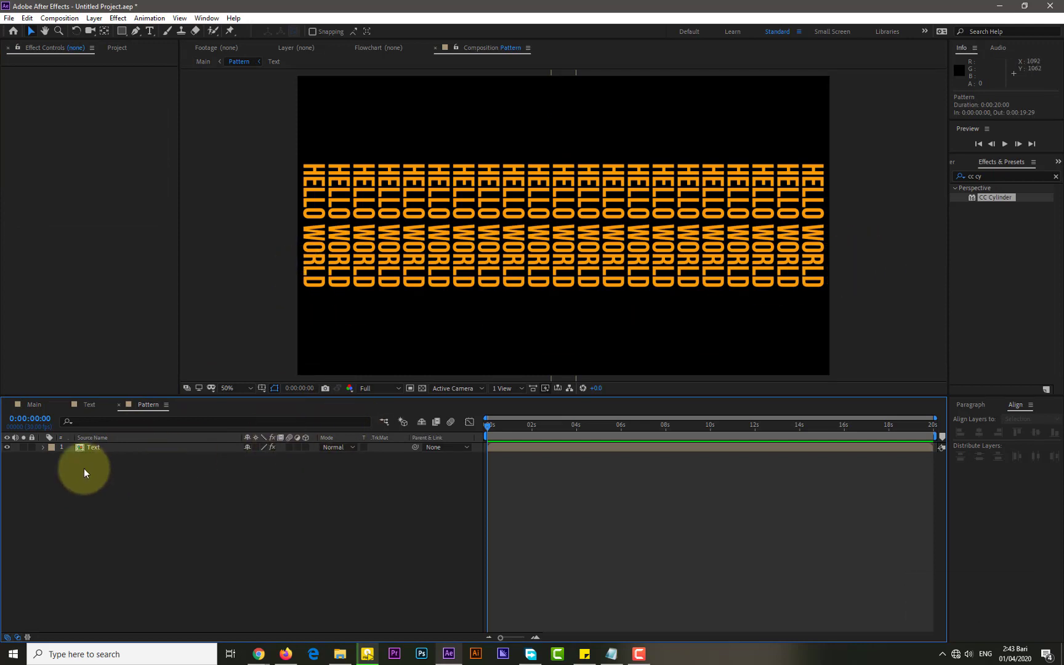
pyautogui.click(43, 447)
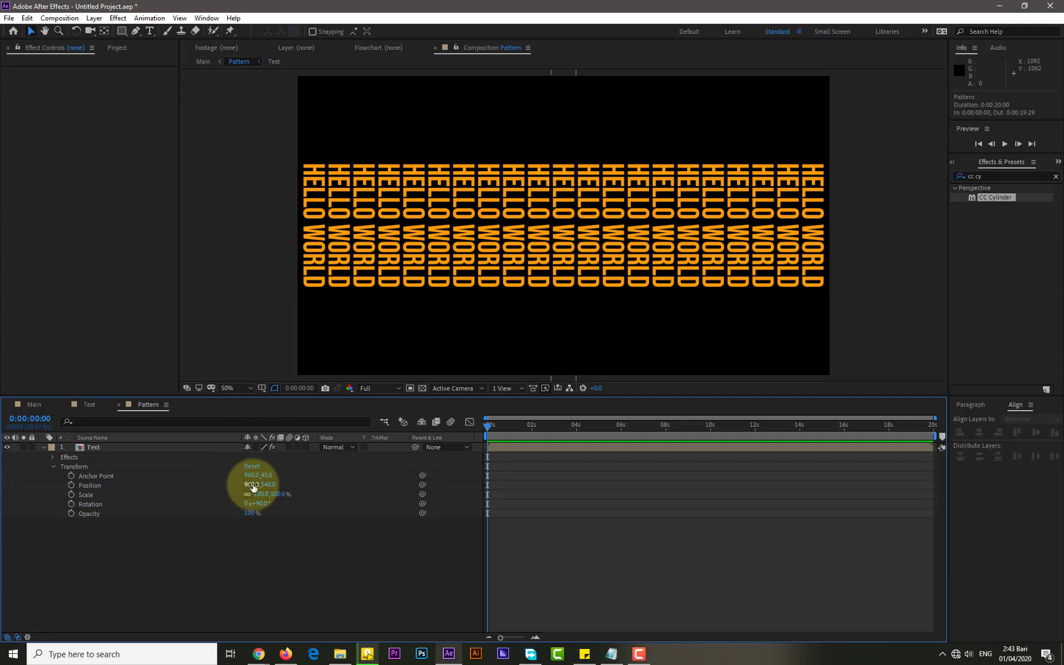
pyautogui.moveTo(252, 485); pyautogui.dragTo(247, 484)
pyautogui.hotkey('ctrl', 'z')
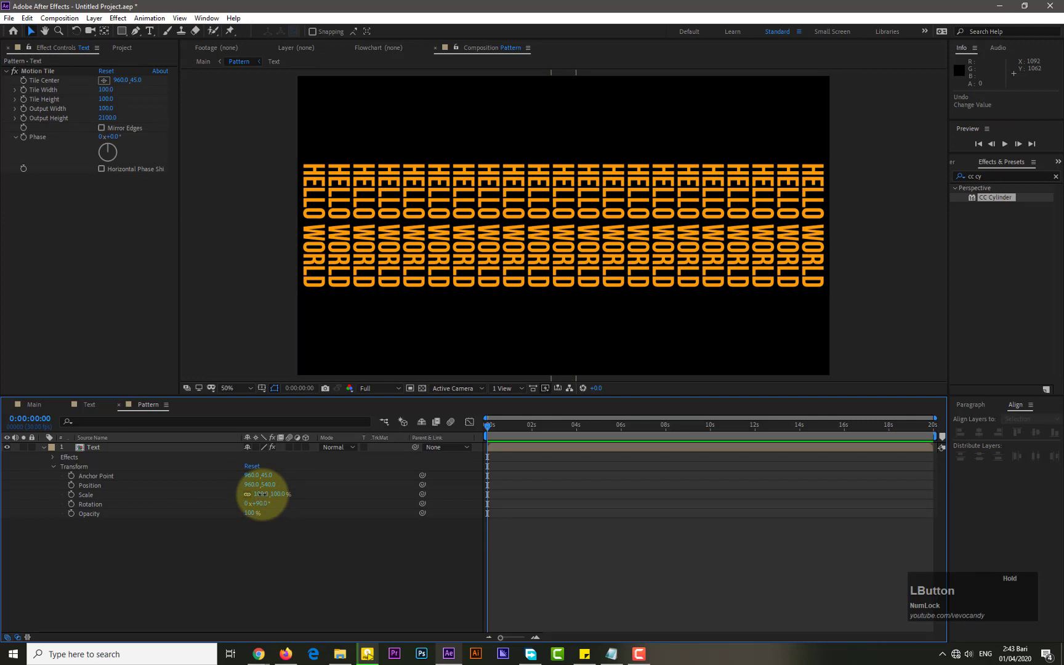
# Set the Text layer's scale to 102% in the Pattern composition and compare the result in Main
pyautogui.moveTo(263, 493); pyautogui.dragTo(264, 494)
pyautogui.click(263, 493)
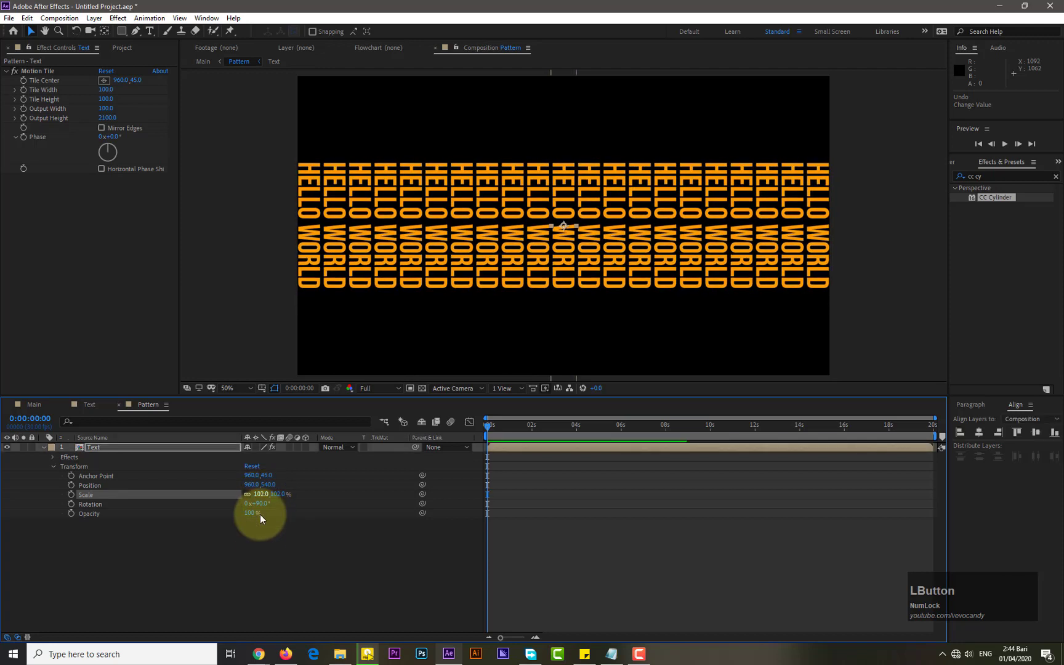
pyautogui.click(233, 533)
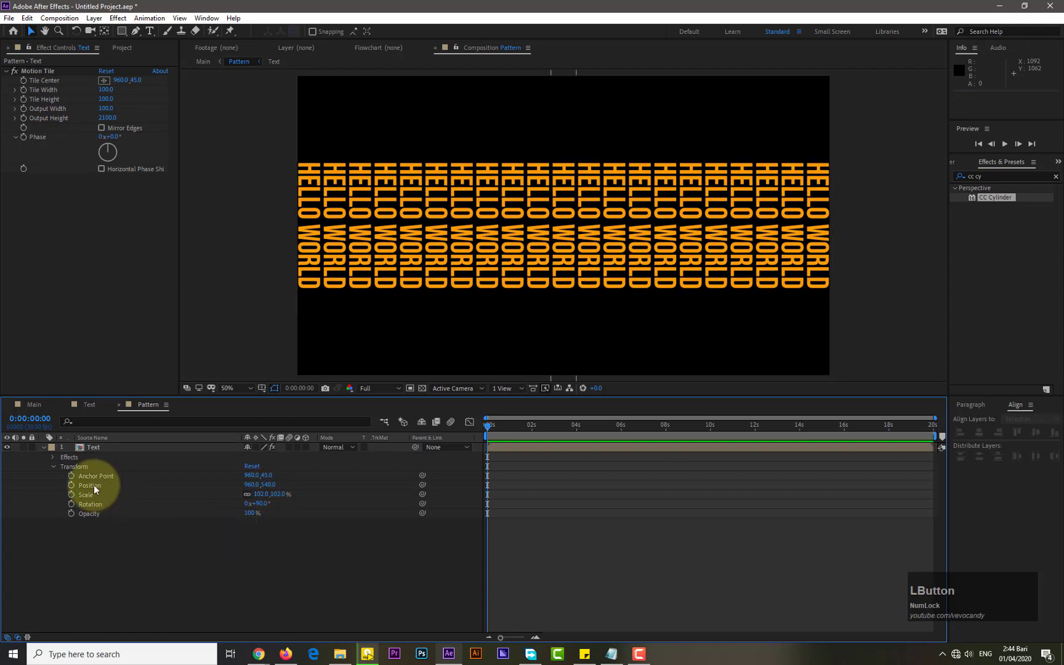
pyautogui.click(35, 404)
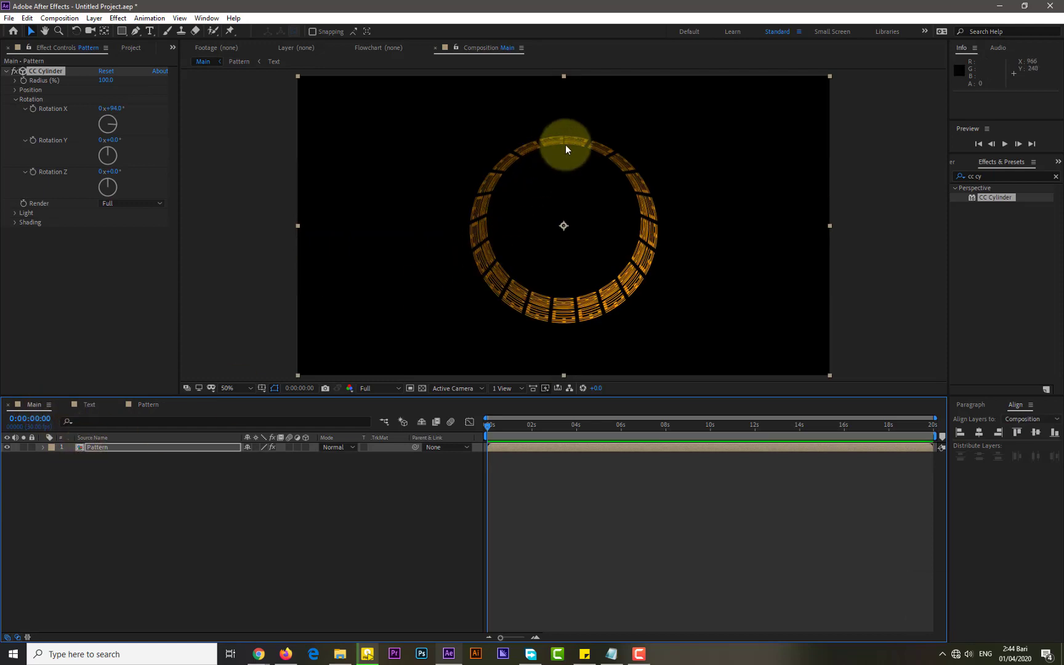
pyautogui.click(148, 404)
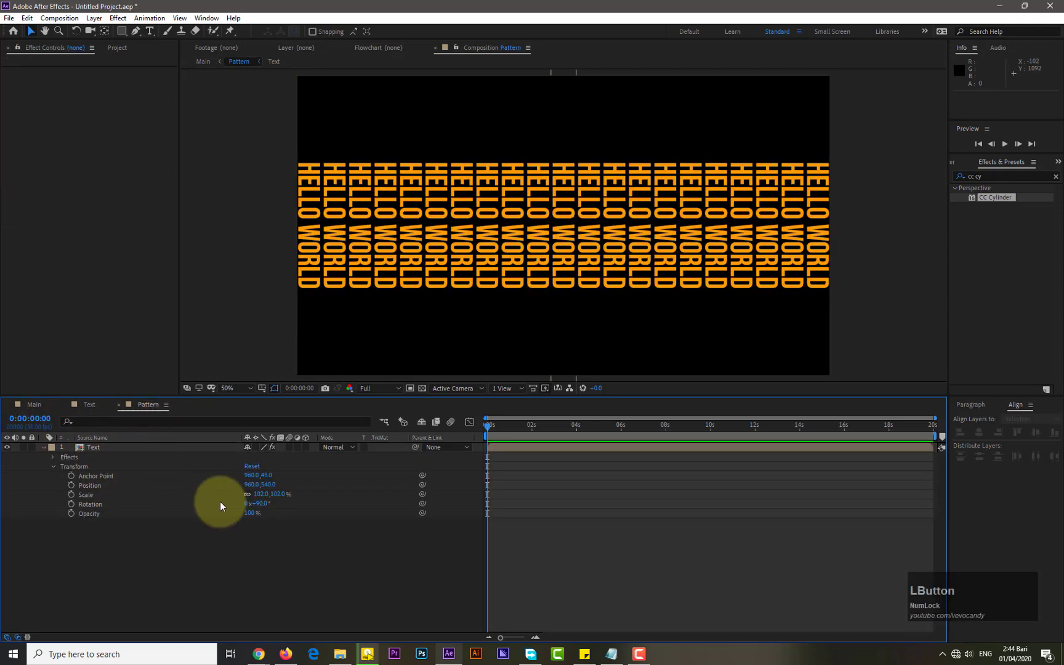
# Set the Text layer's scale to 101% in the Pattern composition
pyautogui.click(261, 493)
pyautogui.write('101')
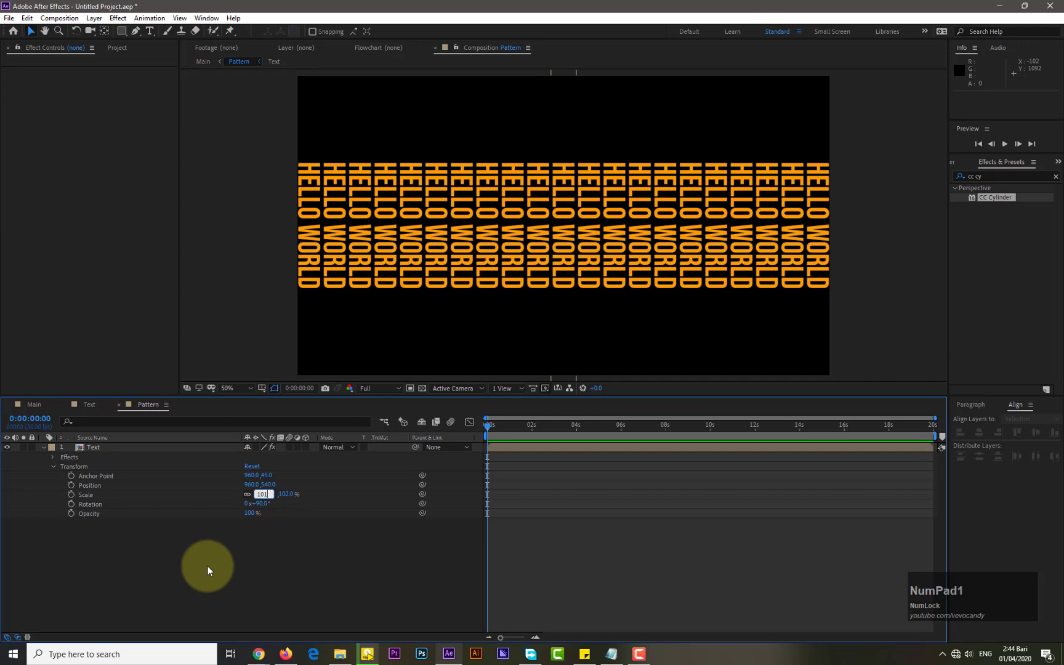
pyautogui.press('Return')
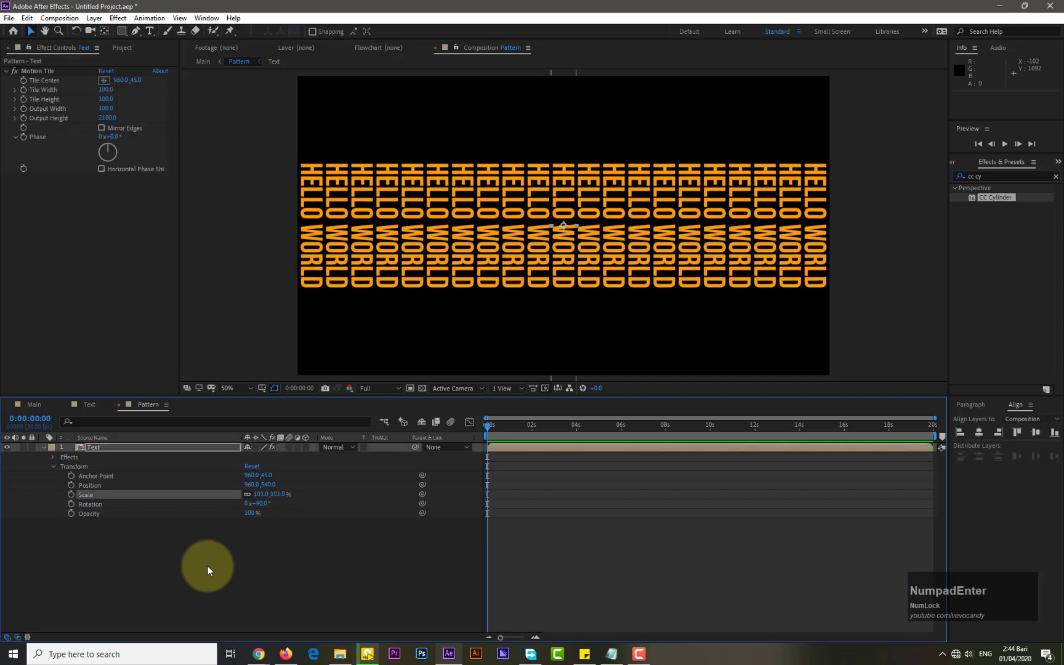
# In the Main composition, adjust CC Cylinder Rotation X to about 131° and Rotation Z to about 77°
pyautogui.click(52, 403)
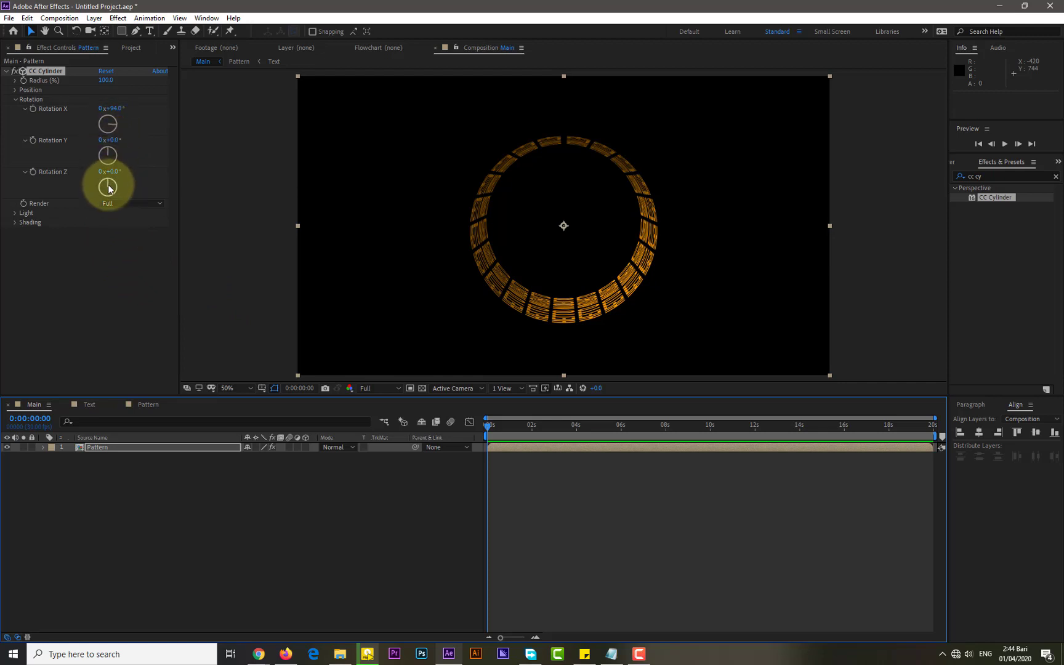
pyautogui.moveTo(108, 183); pyautogui.dragTo(116, 187)
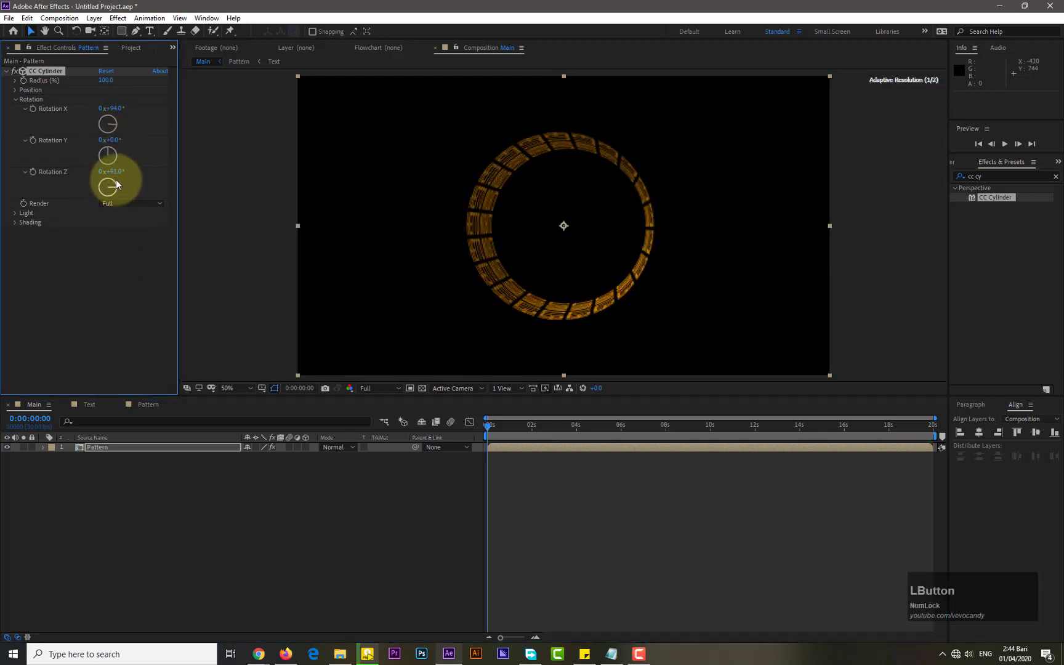
pyautogui.moveTo(107, 125); pyautogui.dragTo(107, 124)
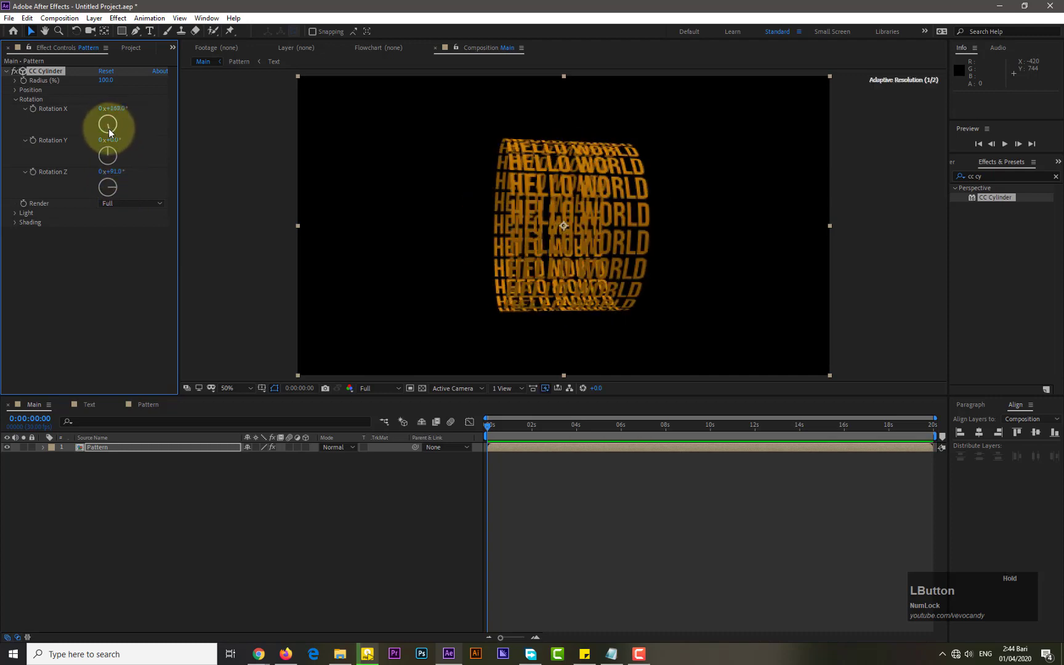
pyautogui.moveTo(108, 184); pyautogui.dragTo(115, 187)
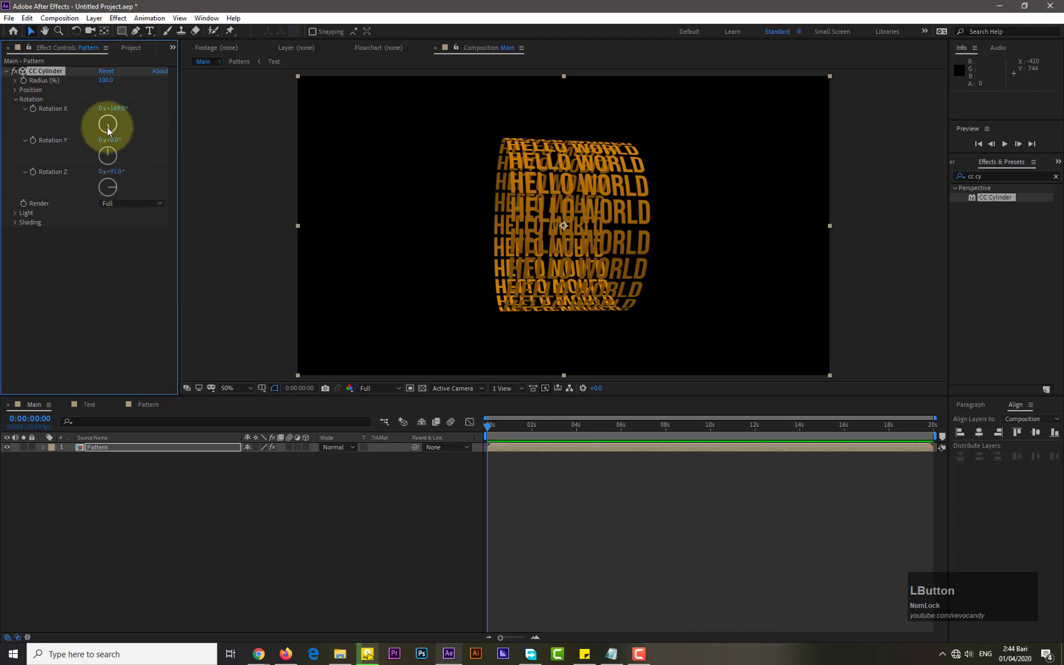
pyautogui.moveTo(106, 124); pyautogui.dragTo(113, 129)
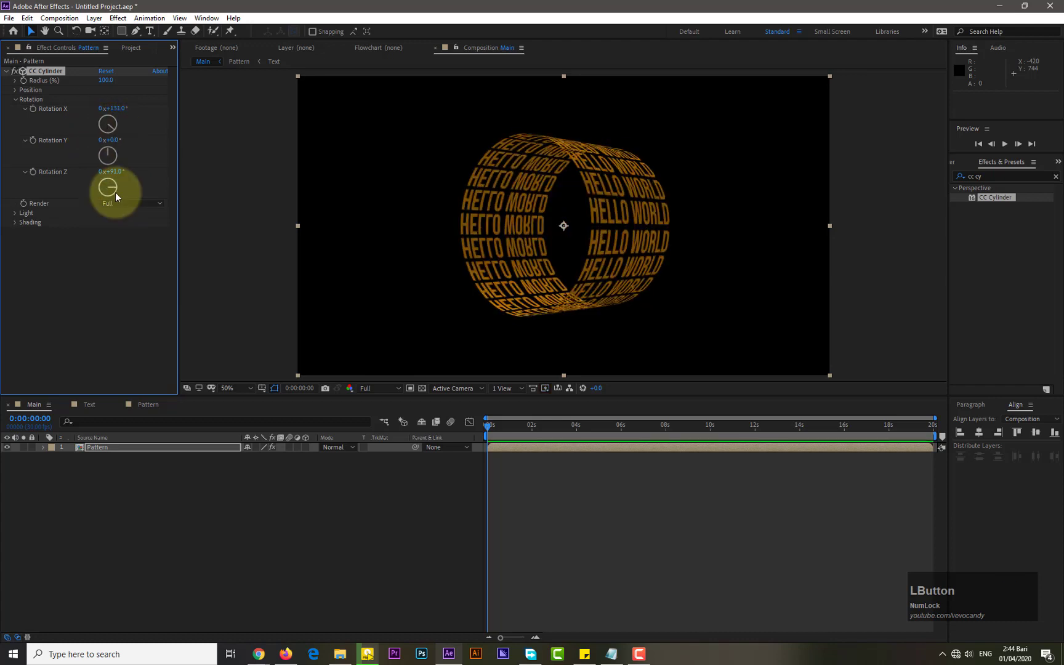
pyautogui.moveTo(116, 192); pyautogui.dragTo(114, 185)
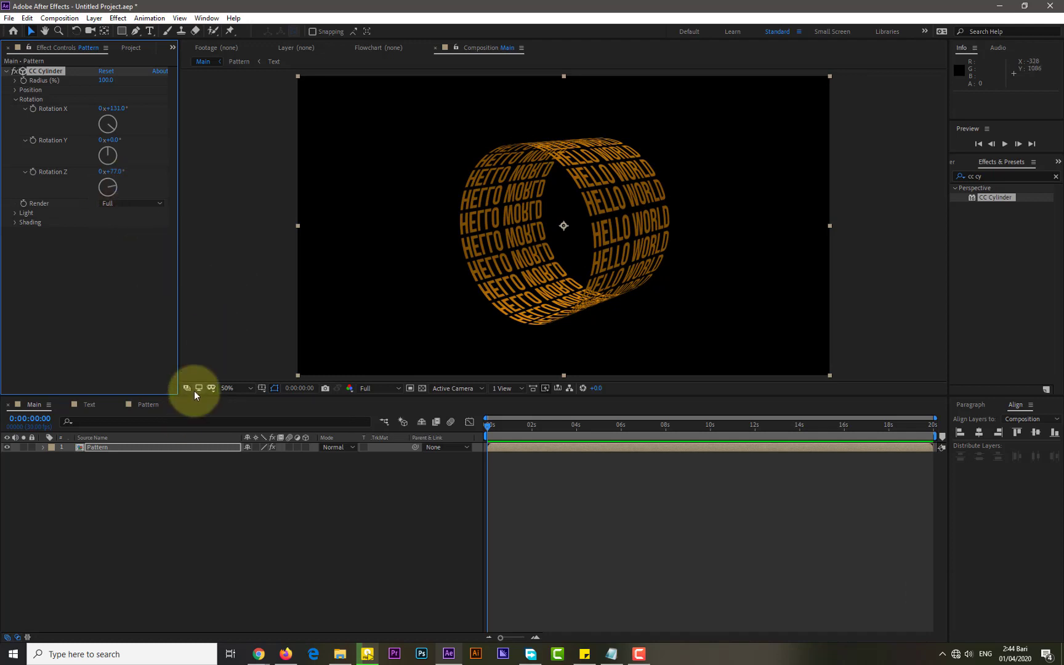
# Set the Text layer's scale to 101.5% in the Pattern composition
pyautogui.click(89, 405)
pyautogui.click(137, 405)
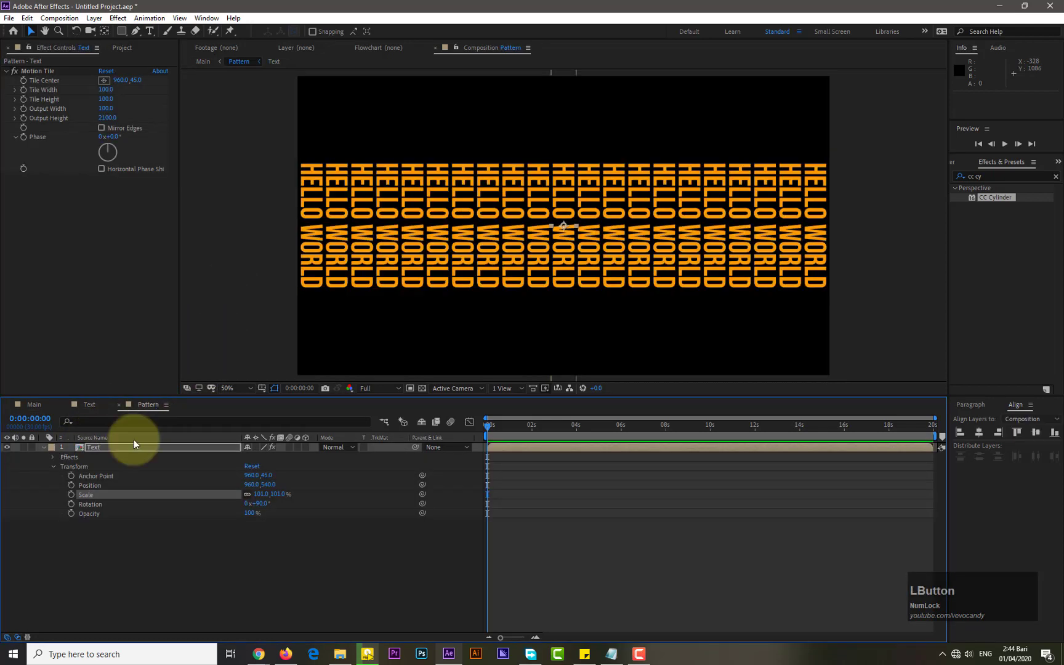
pyautogui.click(261, 493)
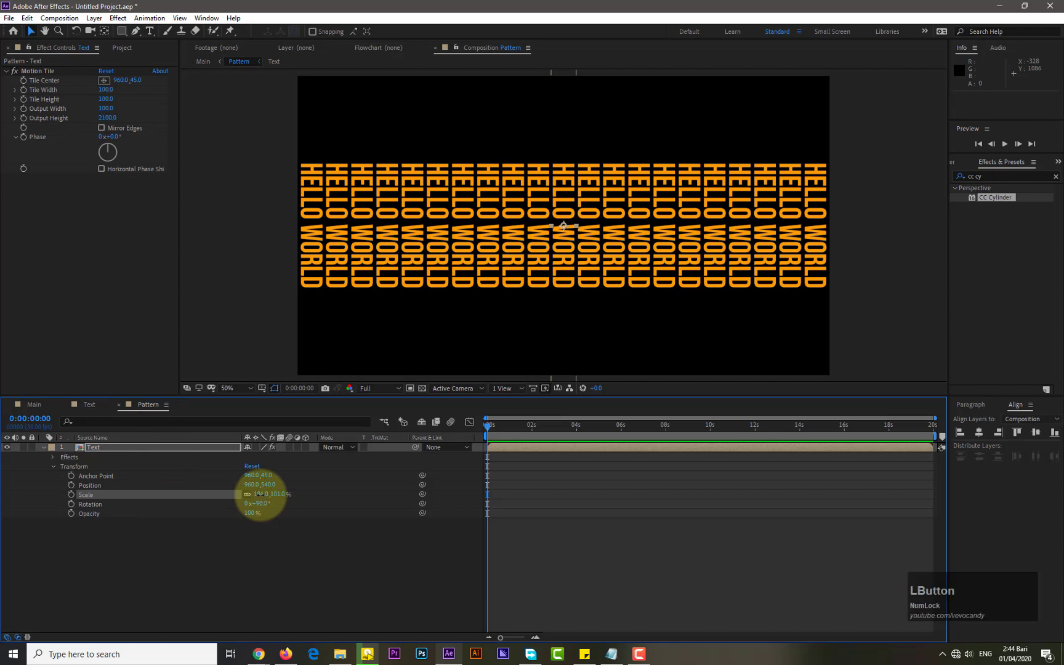
pyautogui.write('101.5')
pyautogui.press('KP_Enter')
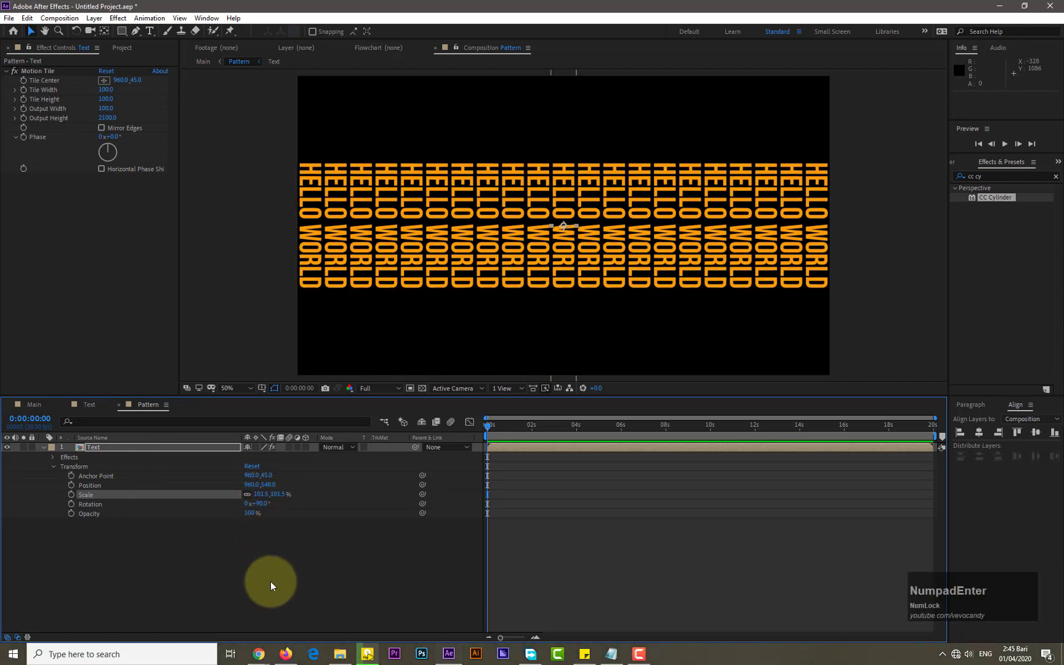
# In the Main composition, expand the CC Cylinder Position group and set Position X to 540
pyautogui.click(34, 405)
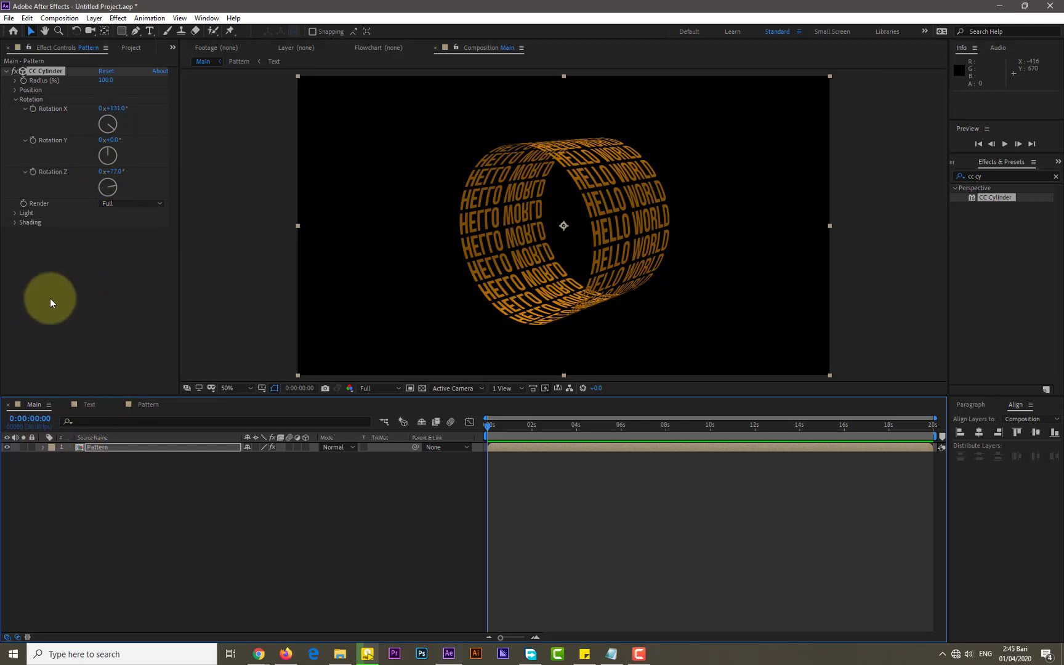
pyautogui.click(16, 90)
pyautogui.moveTo(105, 108); pyautogui.dragTo(140, 100)
pyautogui.hotkey('ctrl', 'z')
# Set the CC Cylinder Rotation X to about 151° and Rotation Z to about 86°
pyautogui.moveTo(107, 153); pyautogui.dragTo(111, 155)
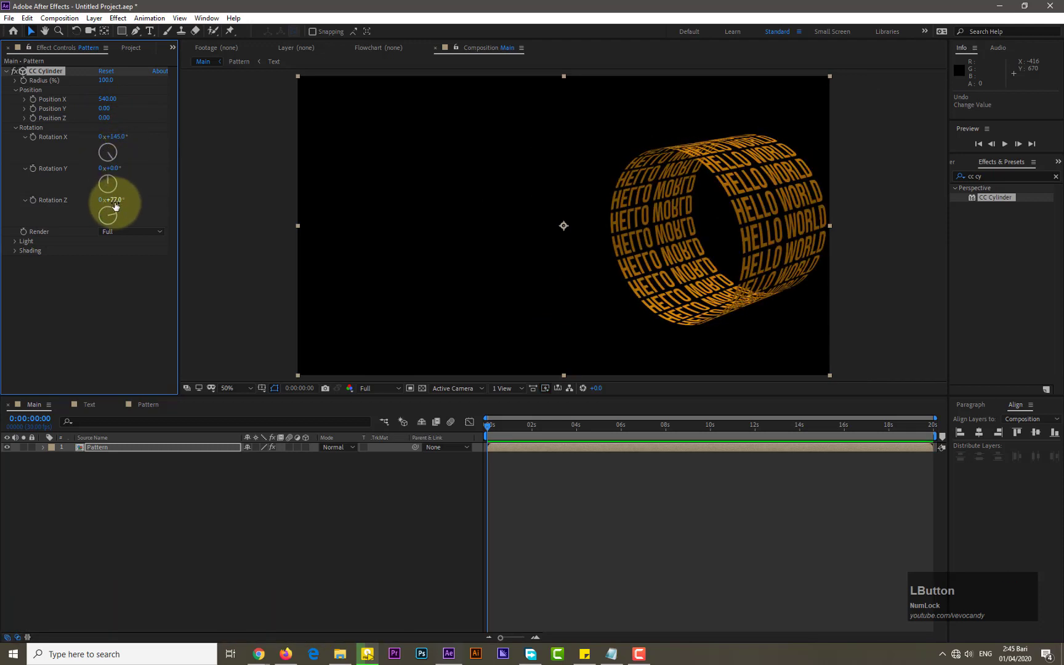
pyautogui.moveTo(115, 215); pyautogui.dragTo(114, 219)
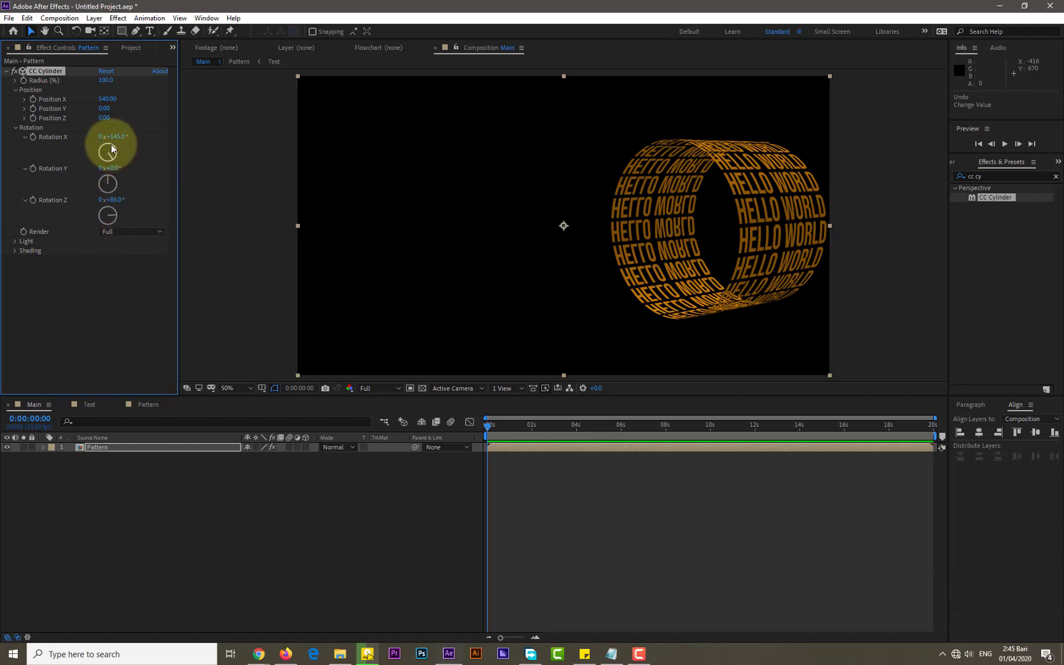
pyautogui.moveTo(111, 155); pyautogui.dragTo(110, 157)
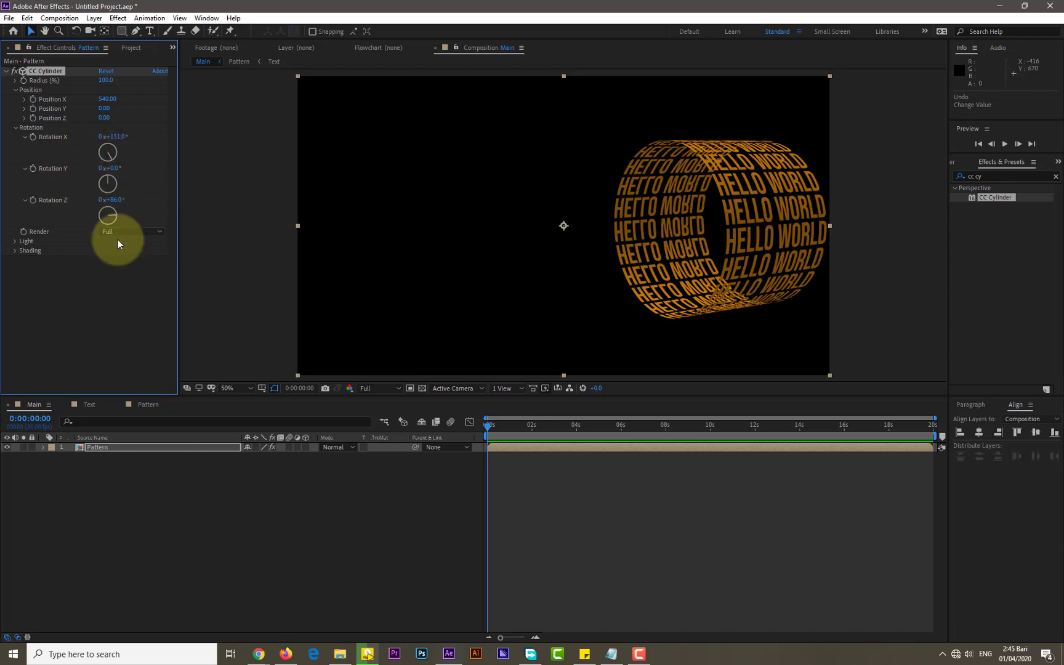
pyautogui.click(103, 264)
# In the Text composition, change the Hello World text colour to FC044A
pyautogui.click(145, 405)
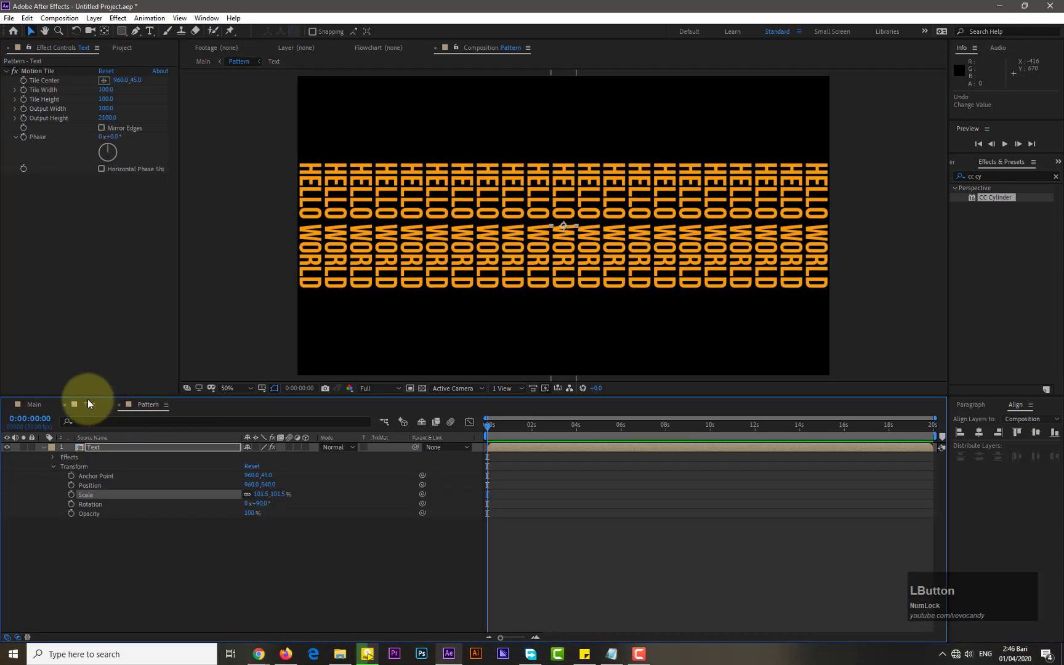
pyautogui.click(88, 405)
pyautogui.click(565, 233)
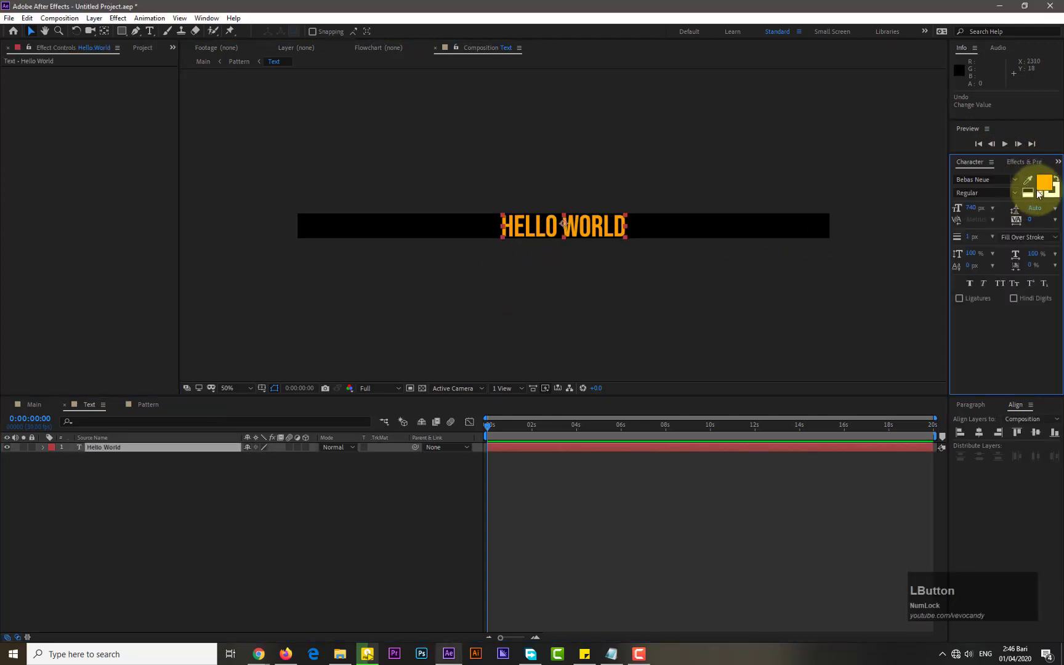
pyautogui.click(1042, 183)
pyautogui.moveTo(479, 356); pyautogui.dragTo(481, 350)
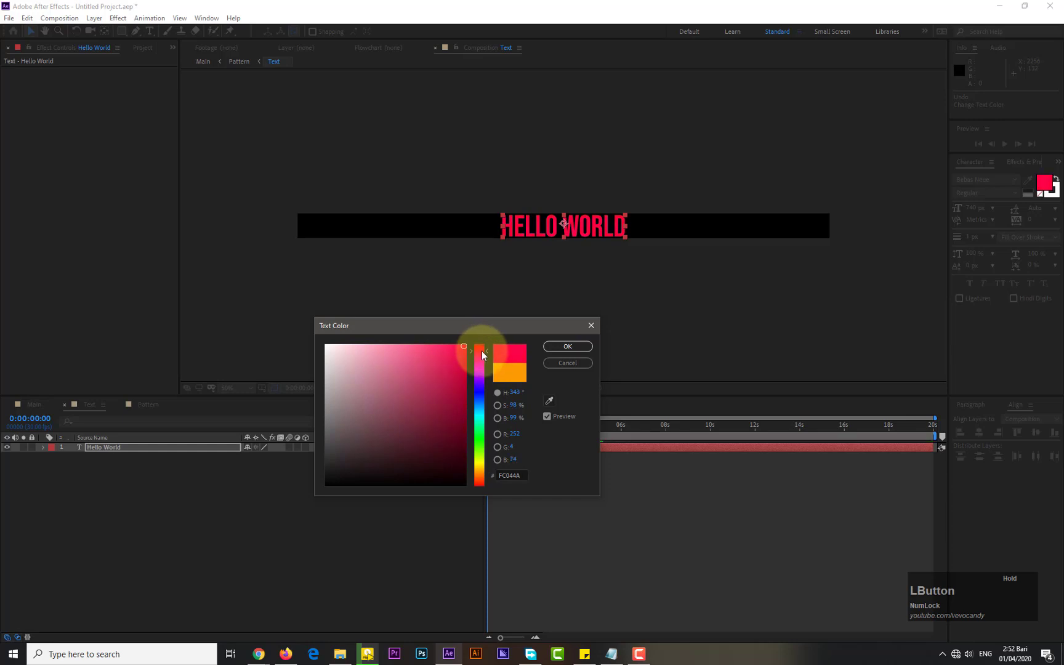
pyautogui.click(579, 347)
# In Main, set CC Cylinder Light Intensity 310, Light Height 55, Ambient 77, Specular 100 and Metal 51
pyautogui.click(146, 403)
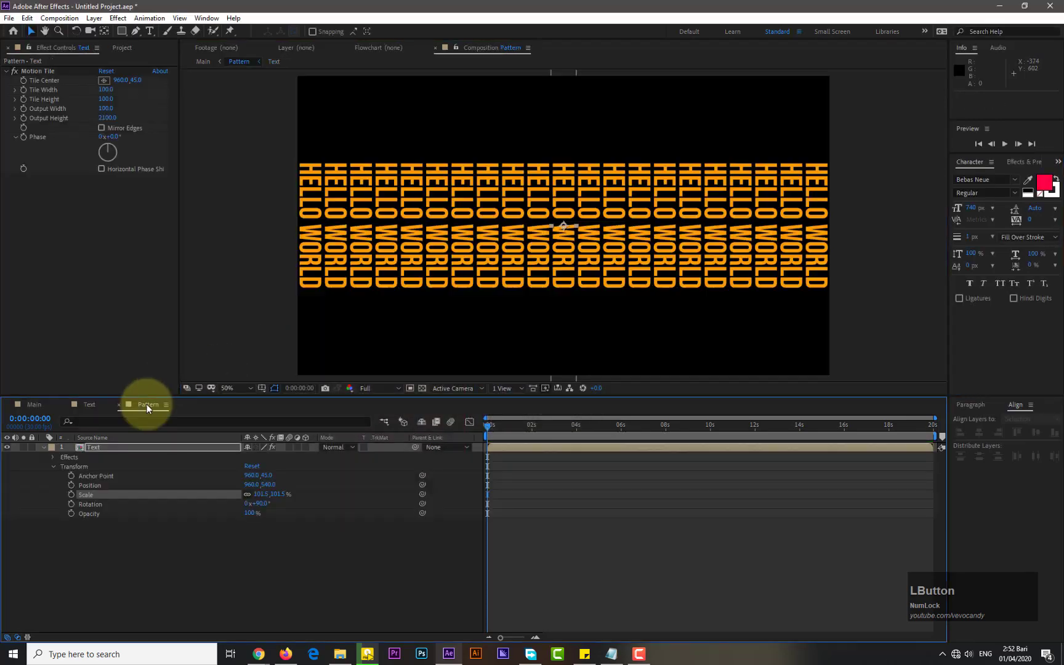
pyautogui.click(41, 405)
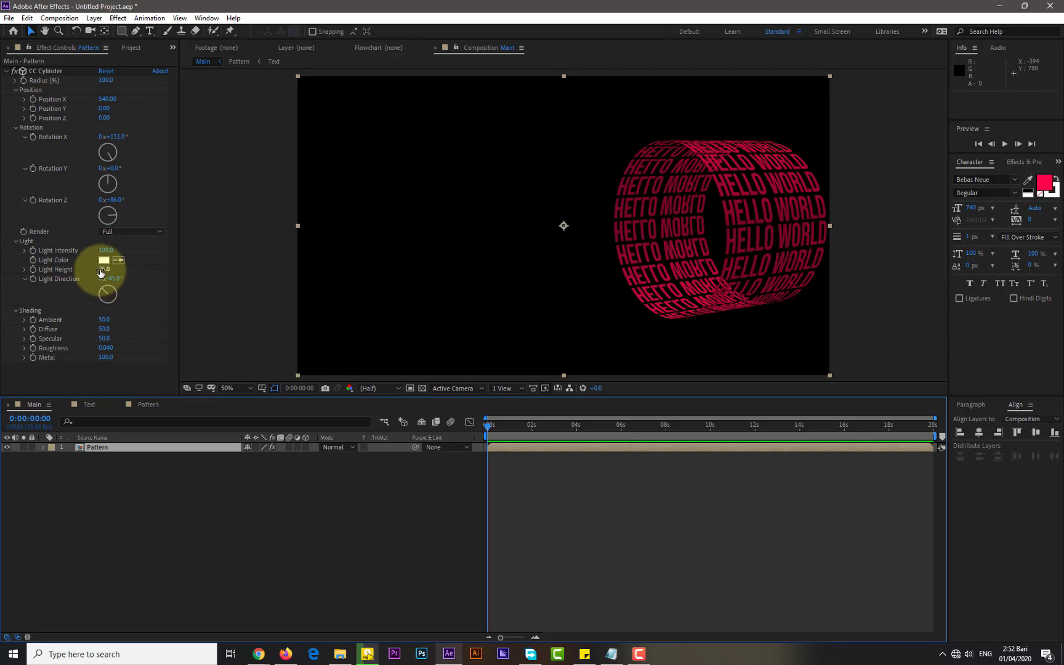
pyautogui.moveTo(105, 269); pyautogui.dragTo(112, 269)
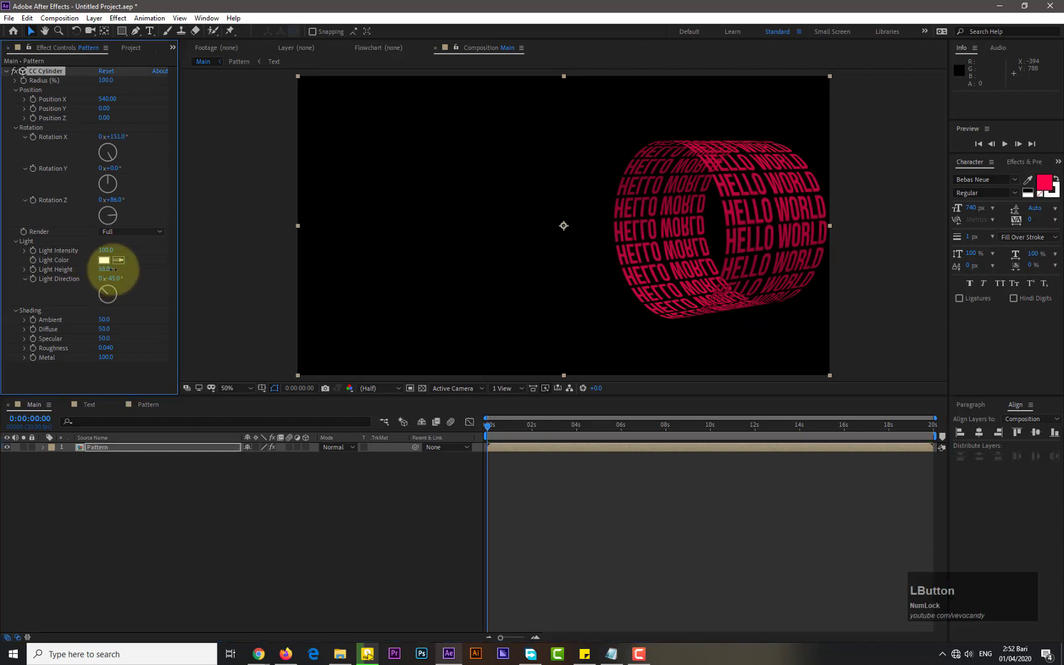
pyautogui.moveTo(101, 250); pyautogui.dragTo(214, 244)
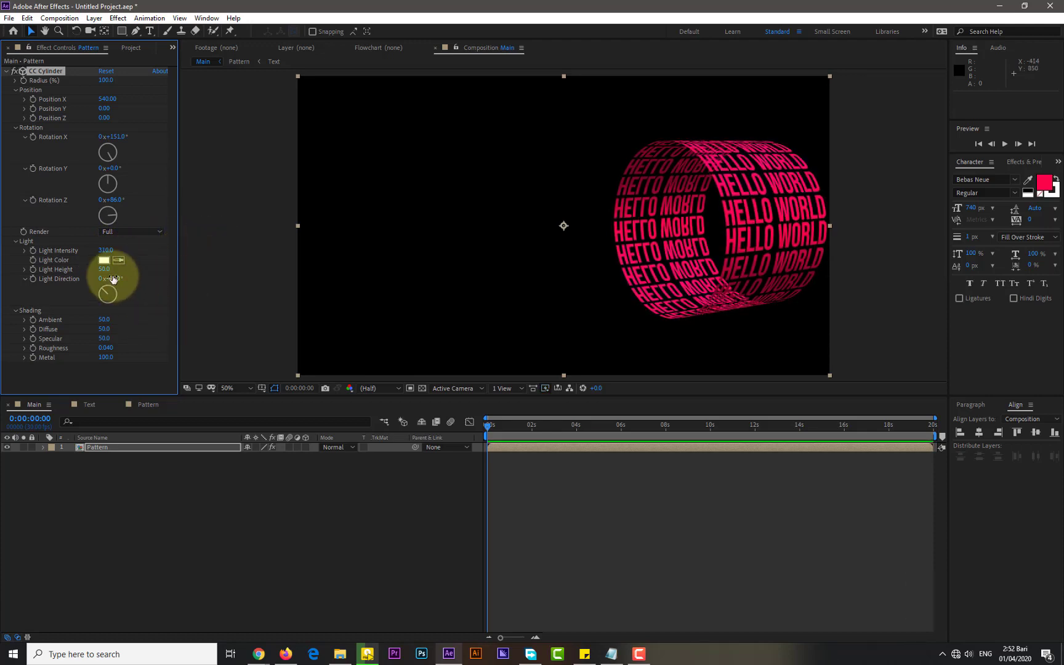
pyautogui.moveTo(105, 268); pyautogui.dragTo(107, 268)
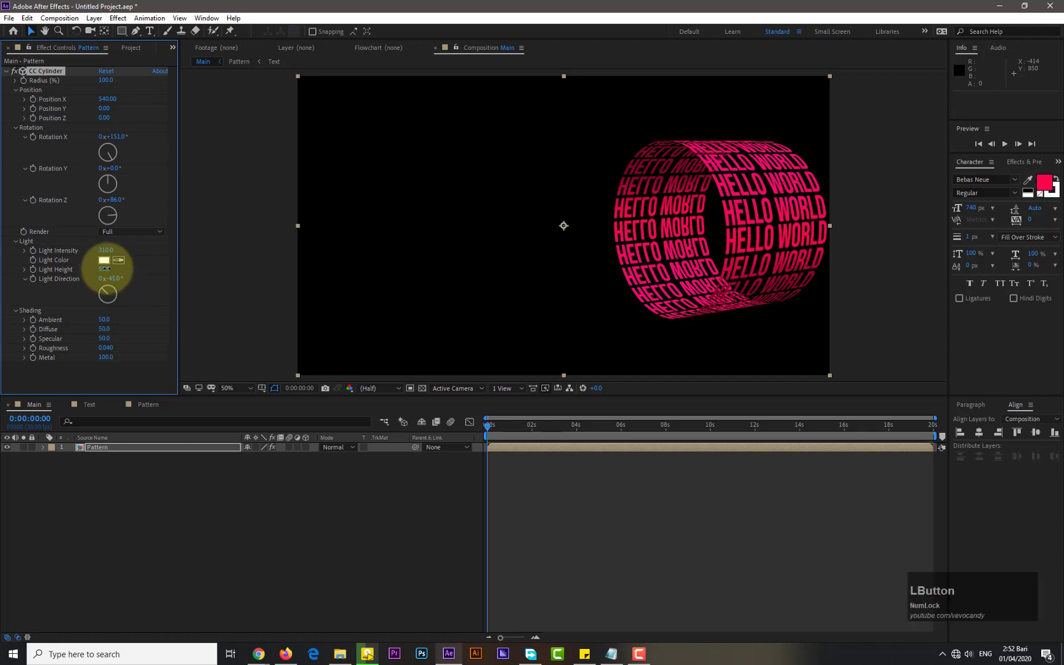
pyautogui.moveTo(104, 319); pyautogui.dragTo(121, 345)
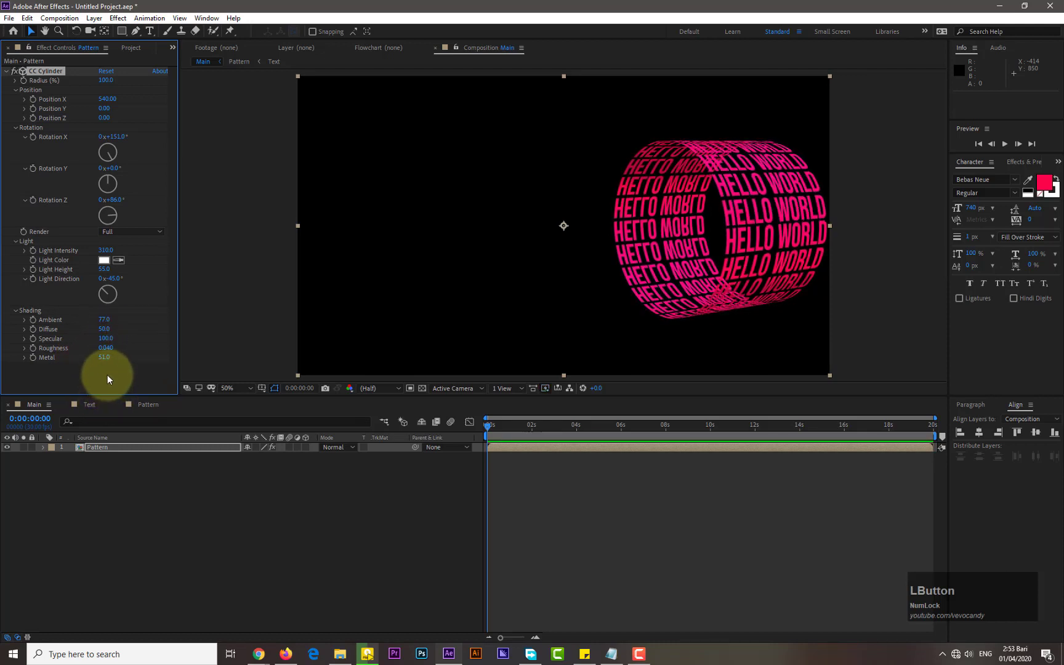
# Set the CC Cylinder Light Color to the purple 5A13EC
pyautogui.click(104, 260)
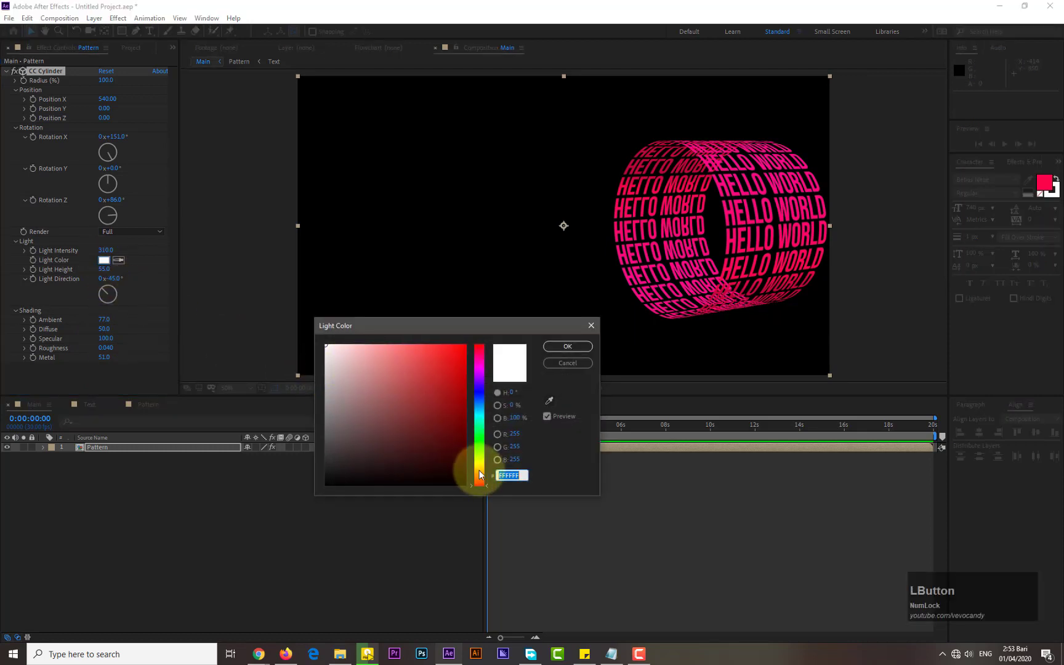
pyautogui.click(479, 473)
pyautogui.moveTo(404, 358); pyautogui.dragTo(390, 355)
pyautogui.moveTo(482, 473); pyautogui.dragTo(484, 363)
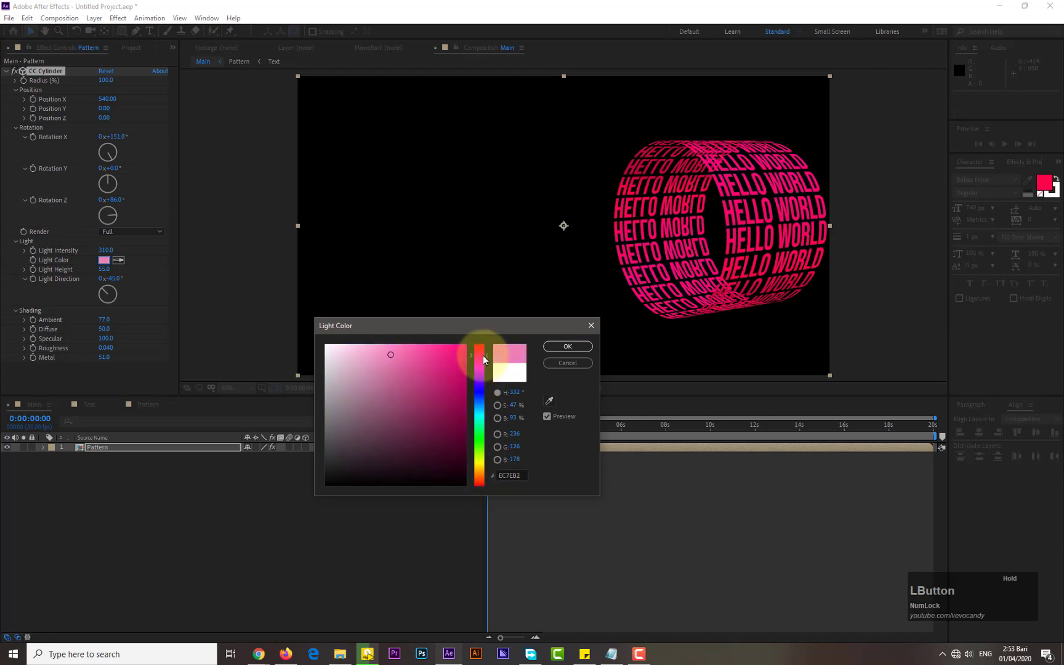
pyautogui.moveTo(484, 361); pyautogui.dragTo(487, 395)
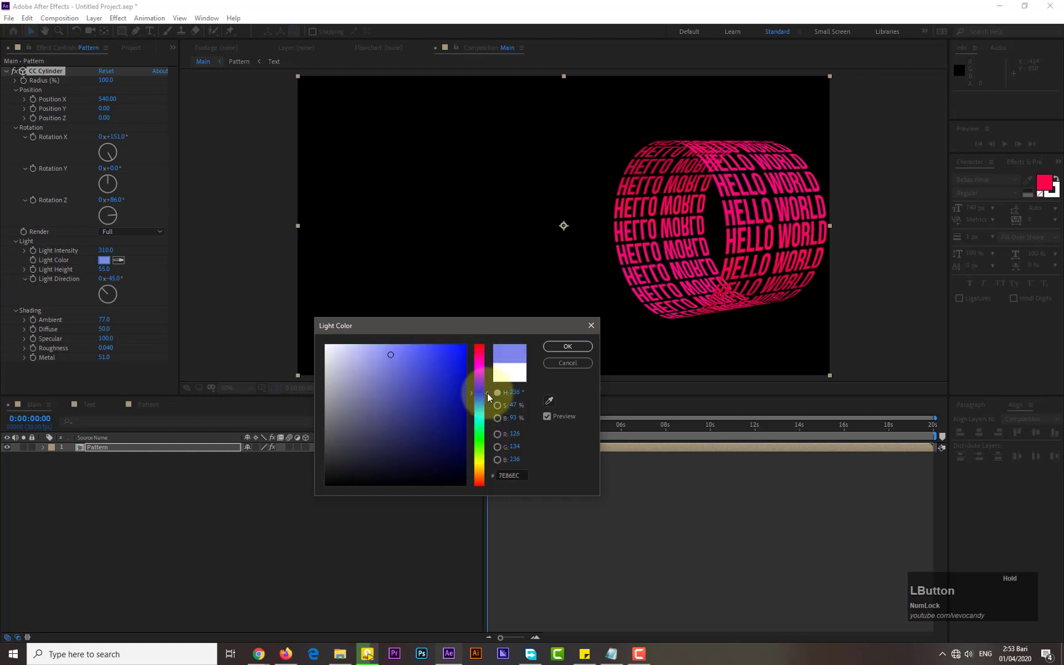
pyautogui.moveTo(407, 352); pyautogui.dragTo(414, 352)
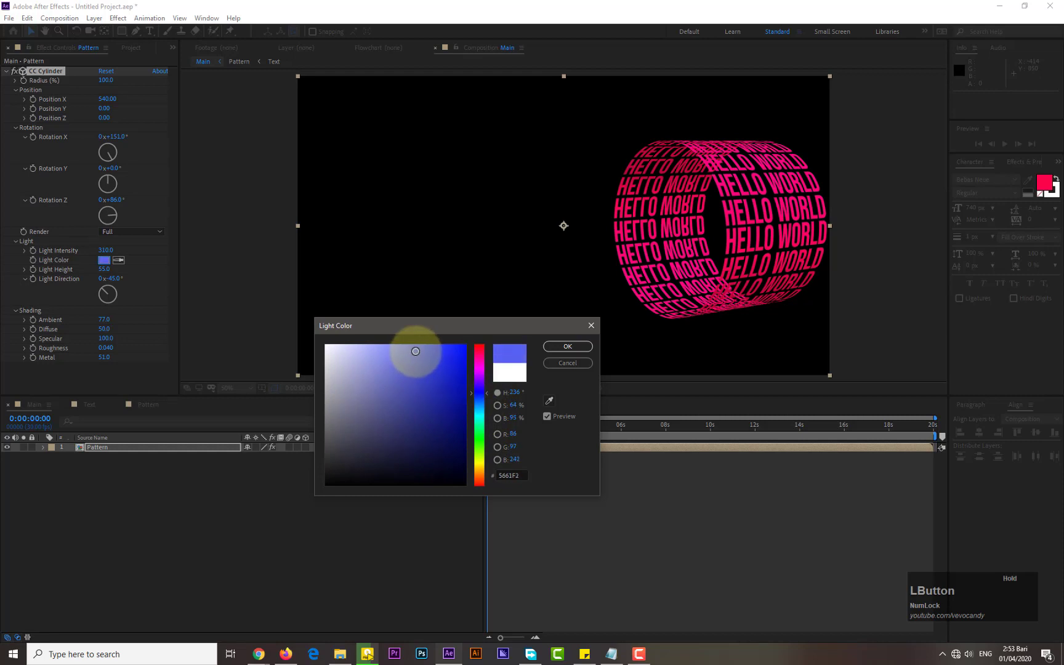
pyautogui.moveTo(487, 393)
pyautogui.mouseDown()
pyautogui.moveTo(487, 403)
pyautogui.moveTo(491, 358)
pyautogui.moveTo(490, 478)
pyautogui.moveTo(488, 363)
pyautogui.moveTo(486, 384)
pyautogui.mouseUp()
pyautogui.click(558, 349)
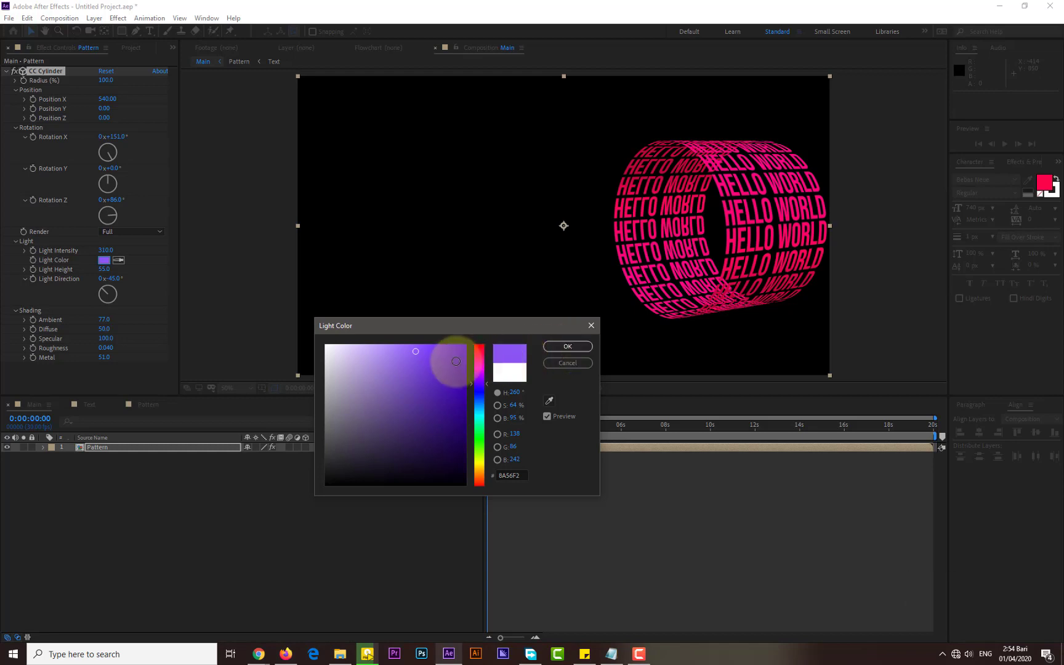
pyautogui.moveTo(456, 361); pyautogui.dragTo(456, 365)
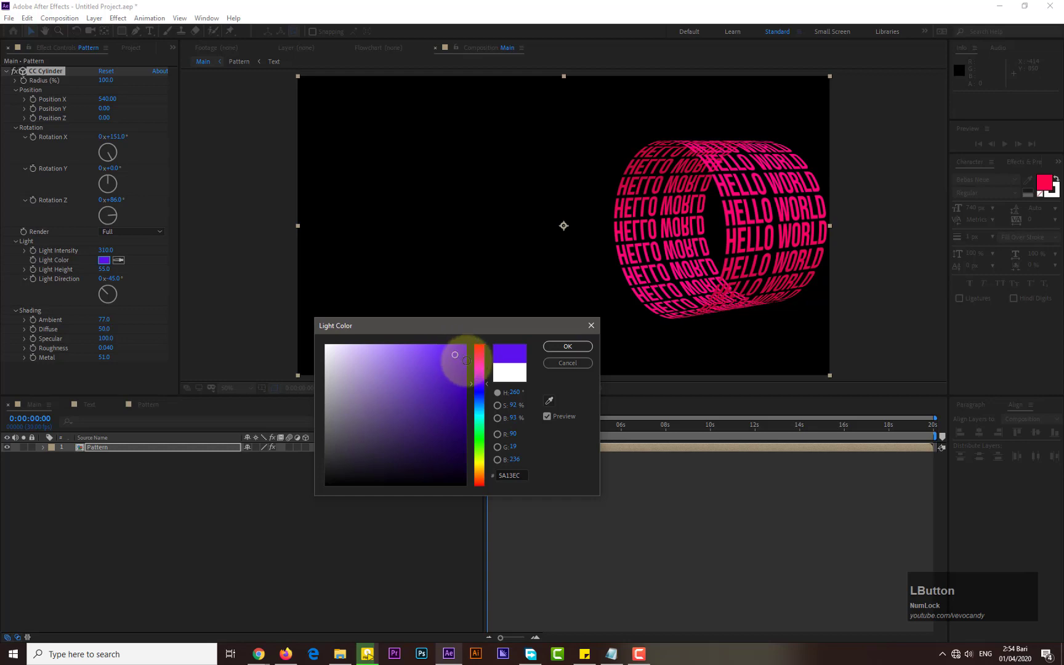
pyautogui.click(561, 346)
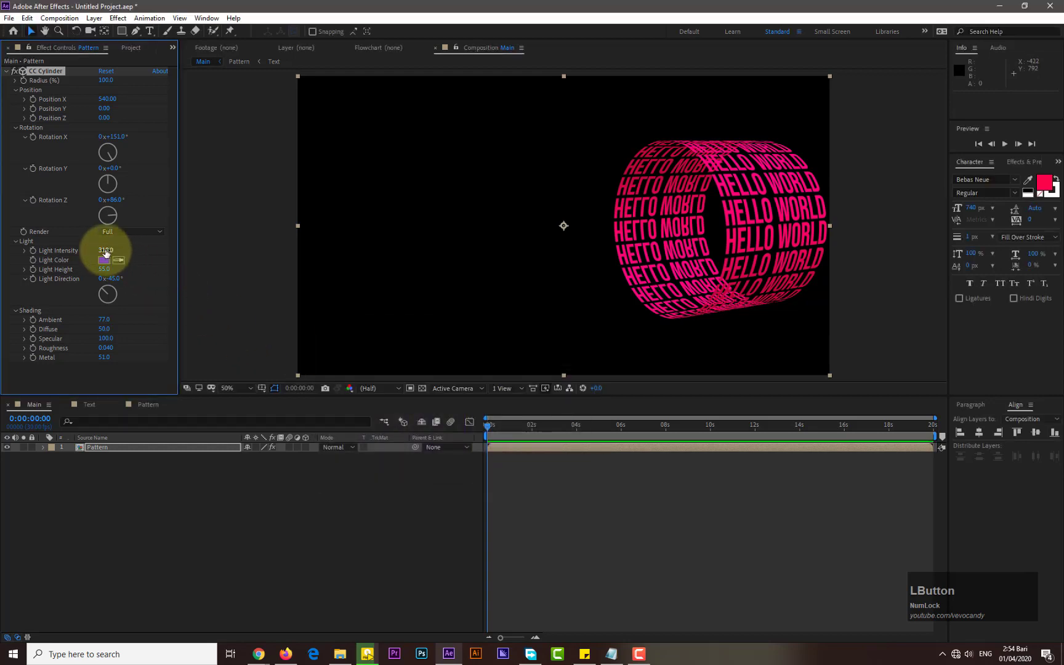
# Raise the CC Cylinder Light Intensity to about 386
pyautogui.moveTo(106, 251); pyautogui.dragTo(148, 252)
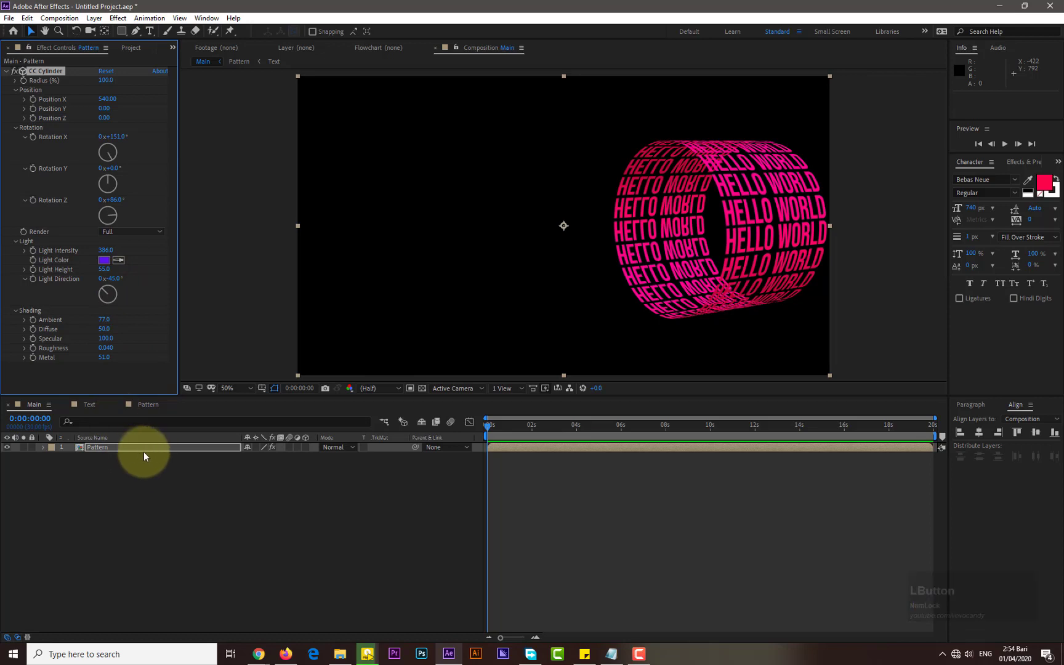
pyautogui.click(137, 478)
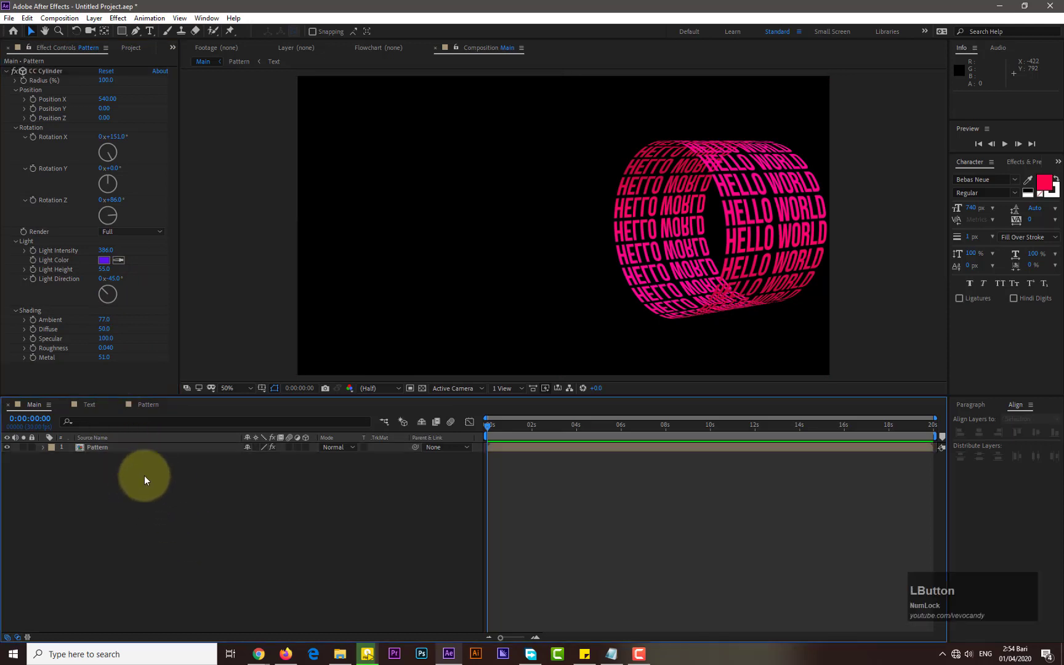
pyautogui.click(102, 447)
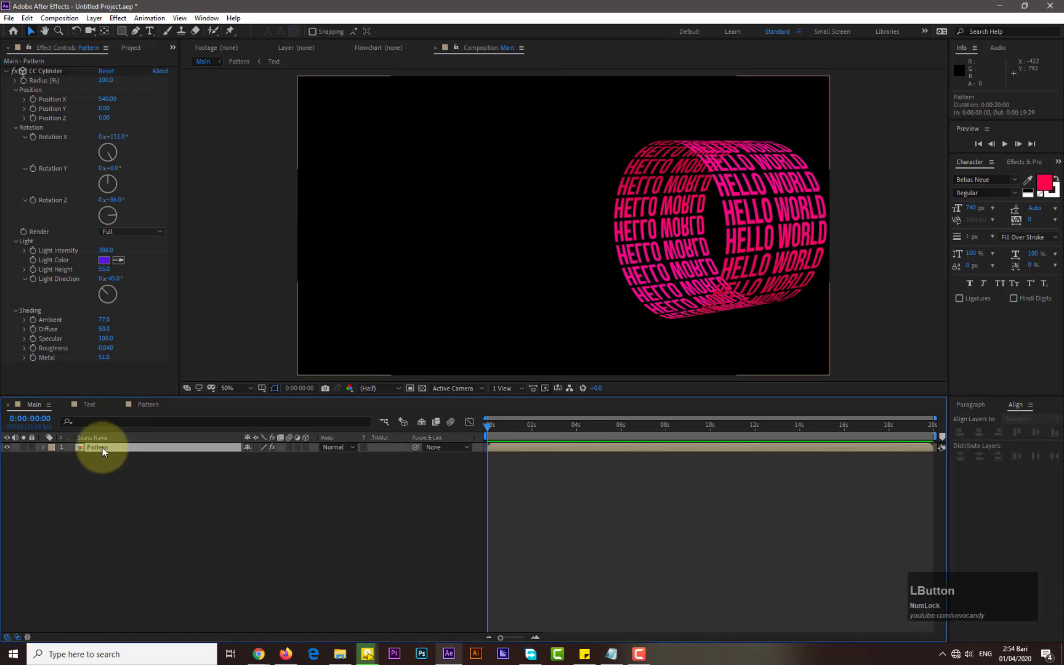
pyautogui.click(127, 474)
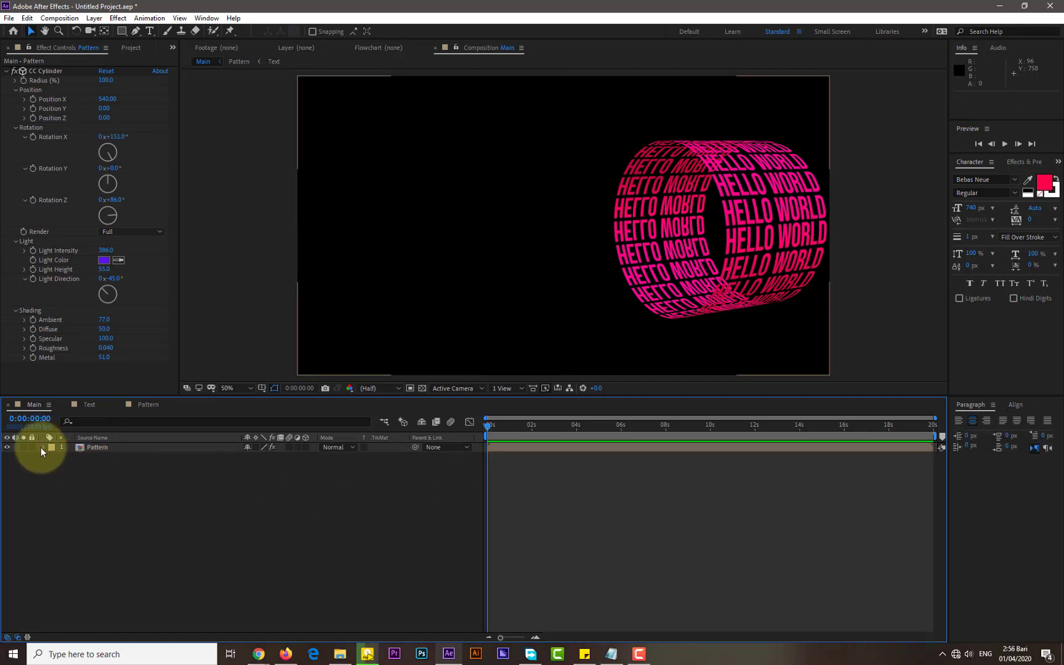
# Animate CC Cylinder Rotation Y from 0° at the start to 150° at 3 seconds
pyautogui.click(42, 447)
pyautogui.click(53, 457)
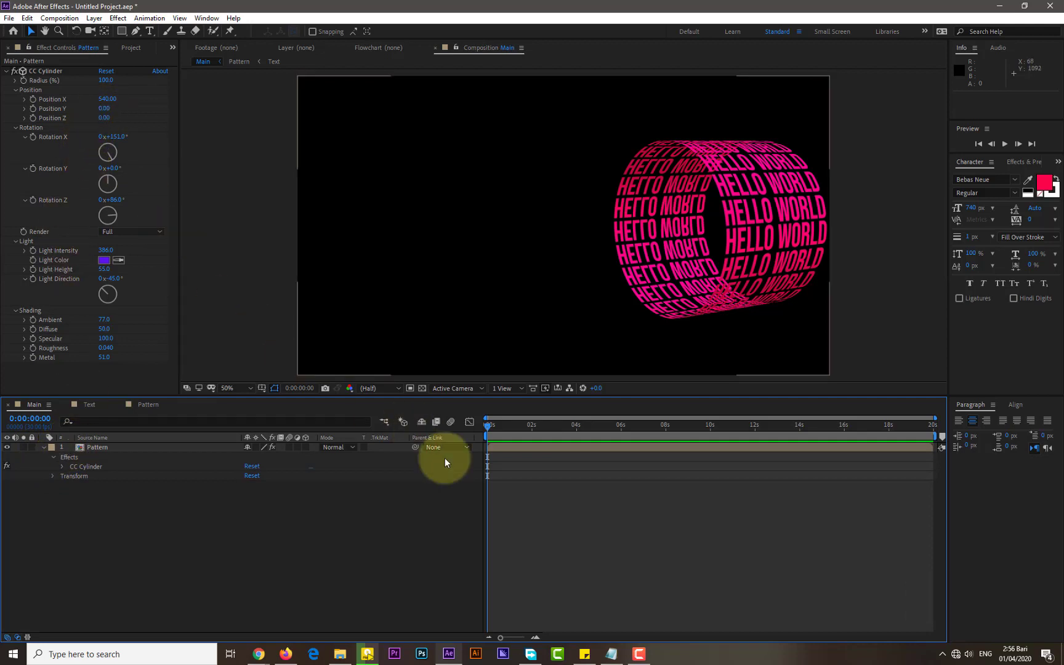
pyautogui.moveTo(935, 418); pyautogui.dragTo(531, 418)
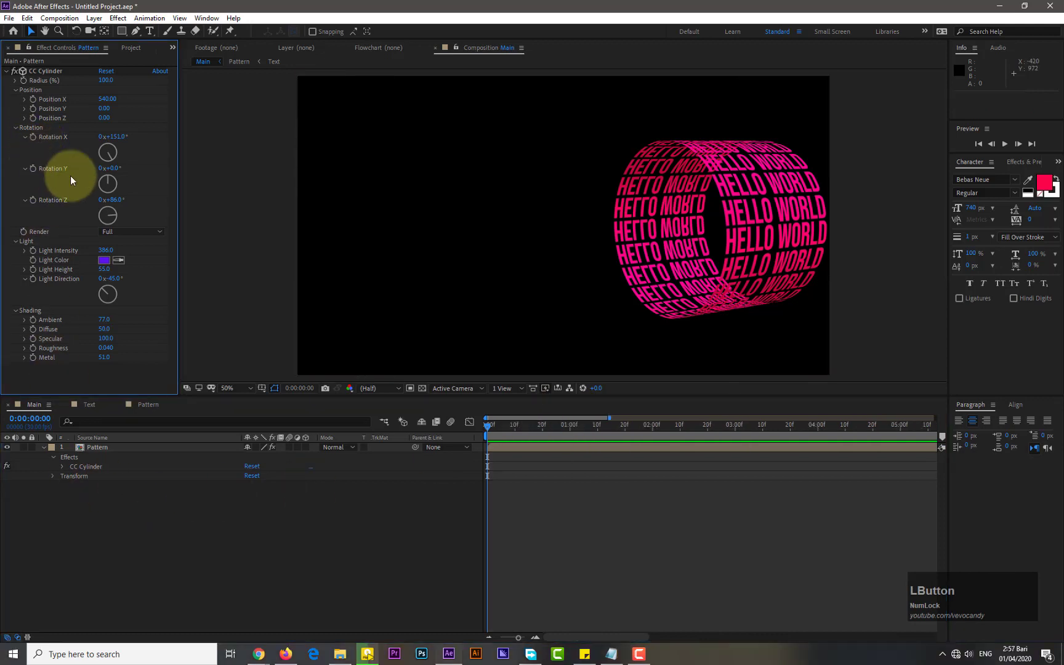
pyautogui.click(32, 168)
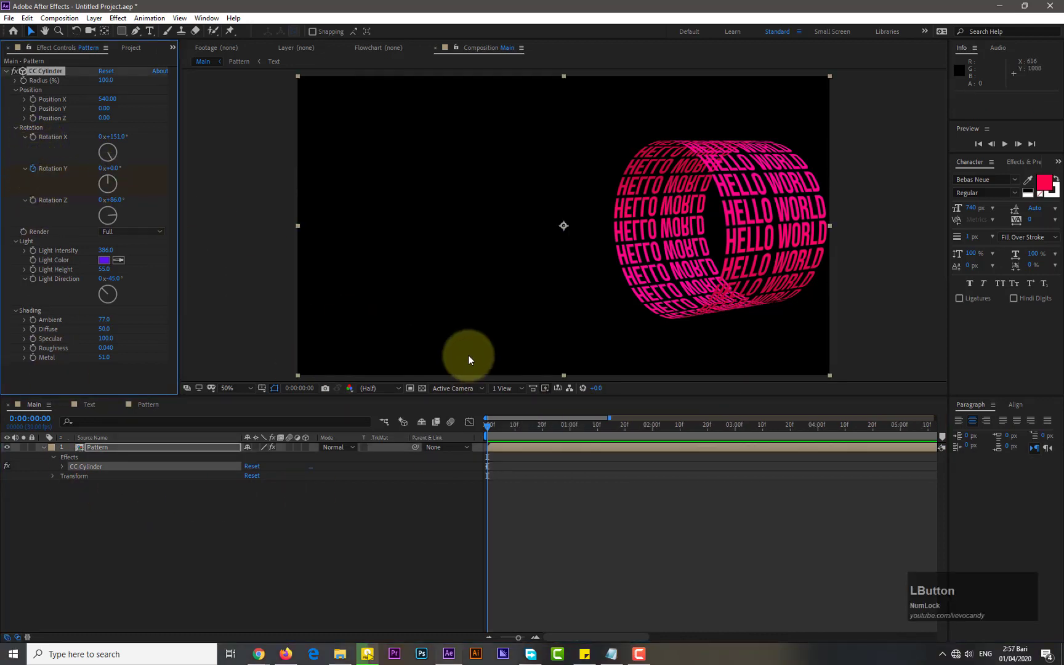
pyautogui.moveTo(491, 431); pyautogui.dragTo(736, 437)
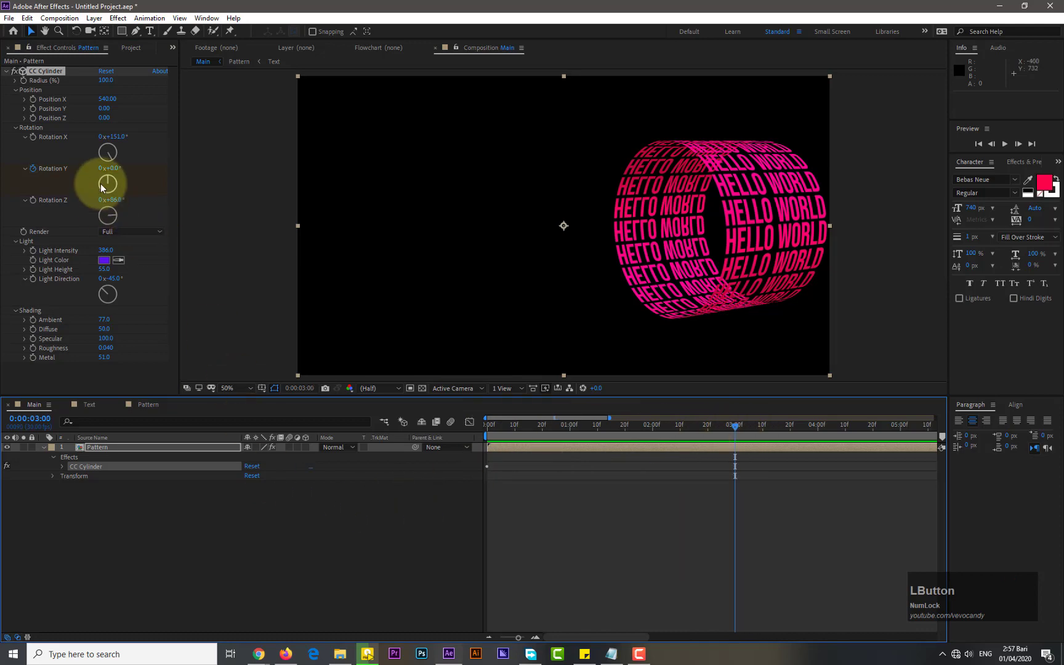
pyautogui.moveTo(108, 182); pyautogui.dragTo(229, 172)
pyautogui.moveTo(224, 171); pyautogui.dragTo(69, 272)
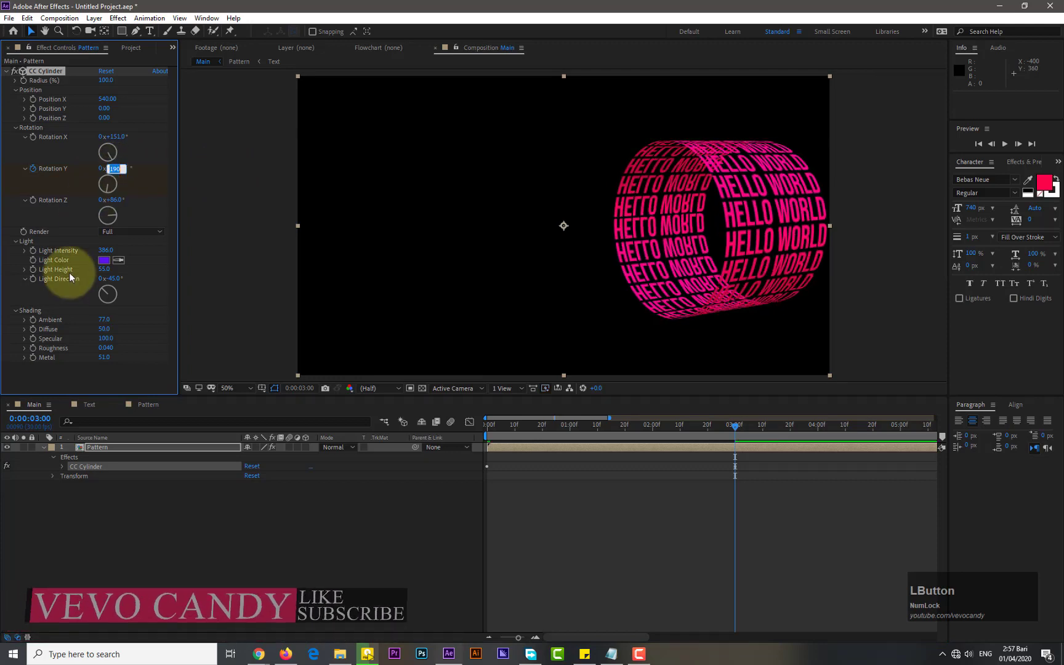
pyautogui.press('KP_Enter')
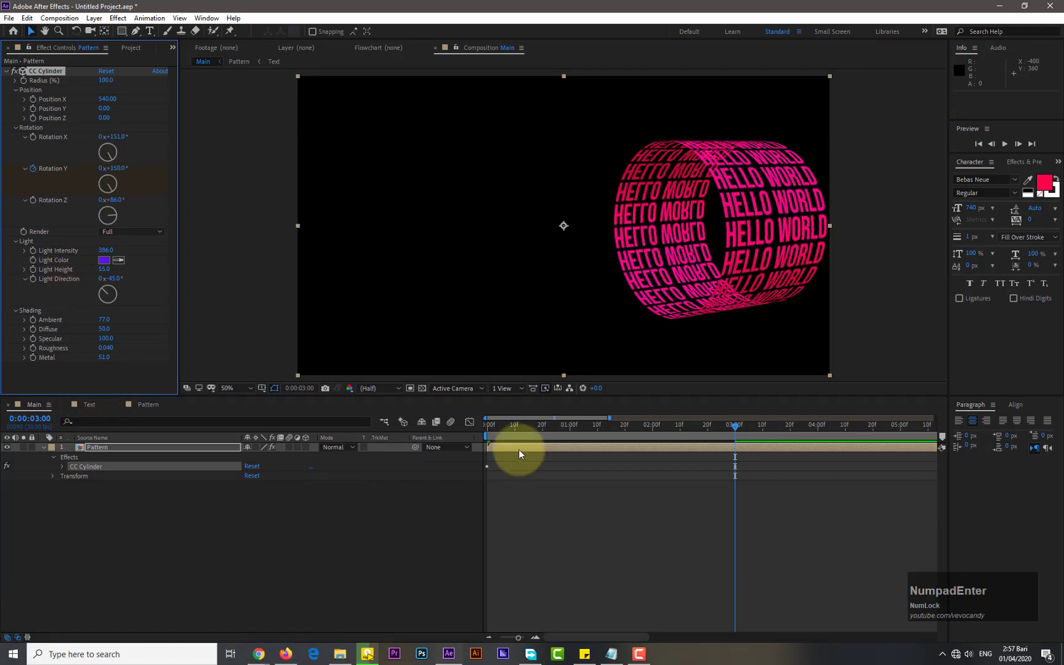
# Preview the rotation animation from the start
pyautogui.click(490, 425)
pyautogui.click(1005, 150)
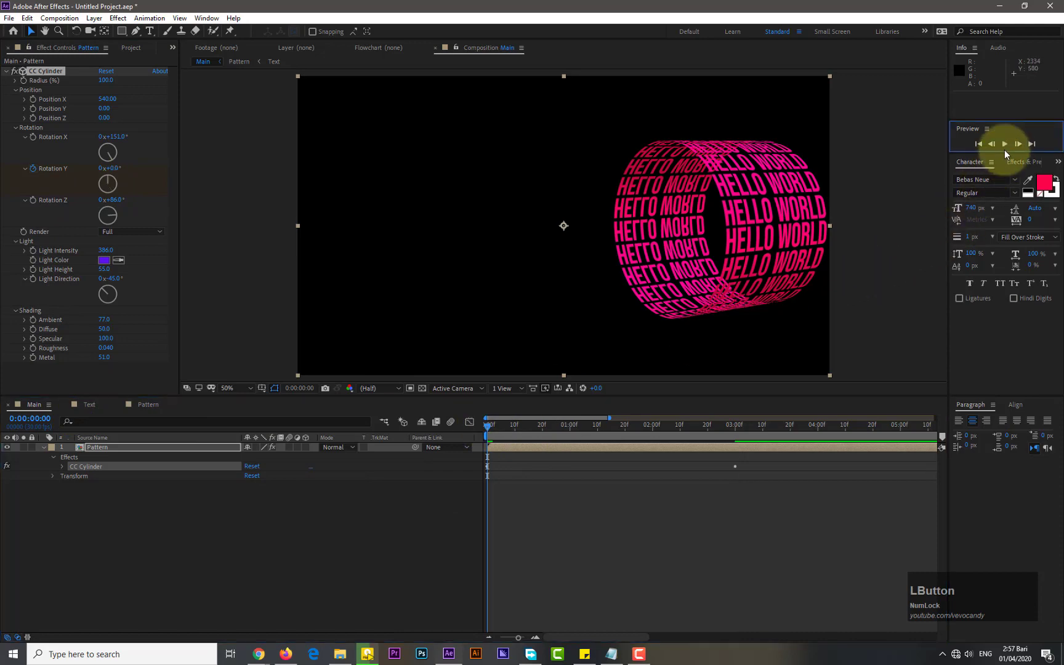
pyautogui.click(1006, 144)
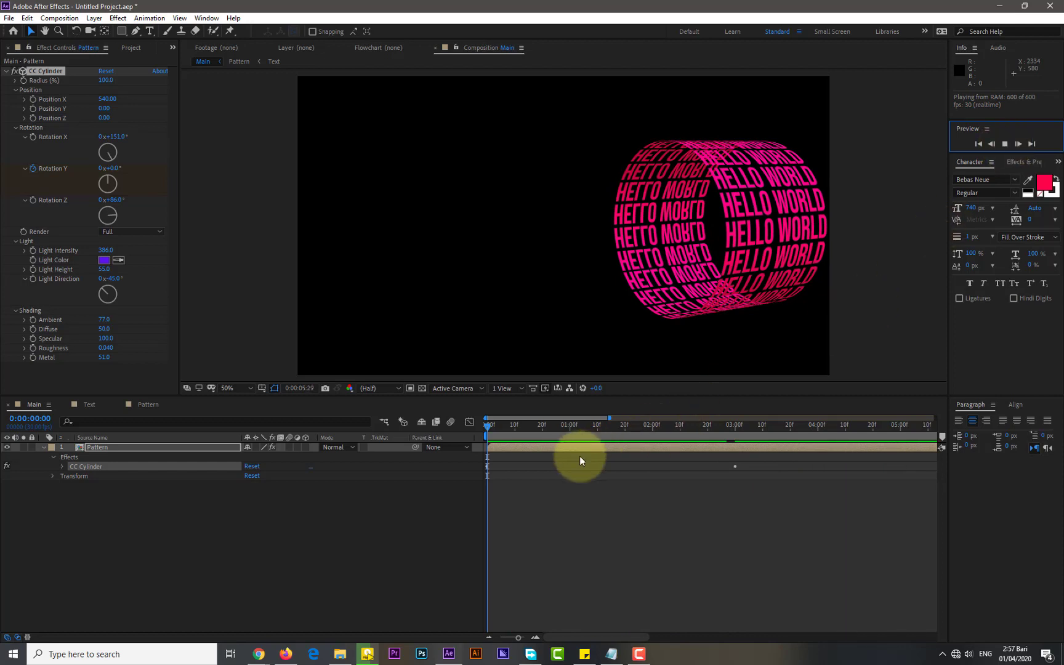
# Set the work area to end at about 4 seconds and preview the animation
pyautogui.moveTo(609, 417); pyautogui.dragTo(569, 436)
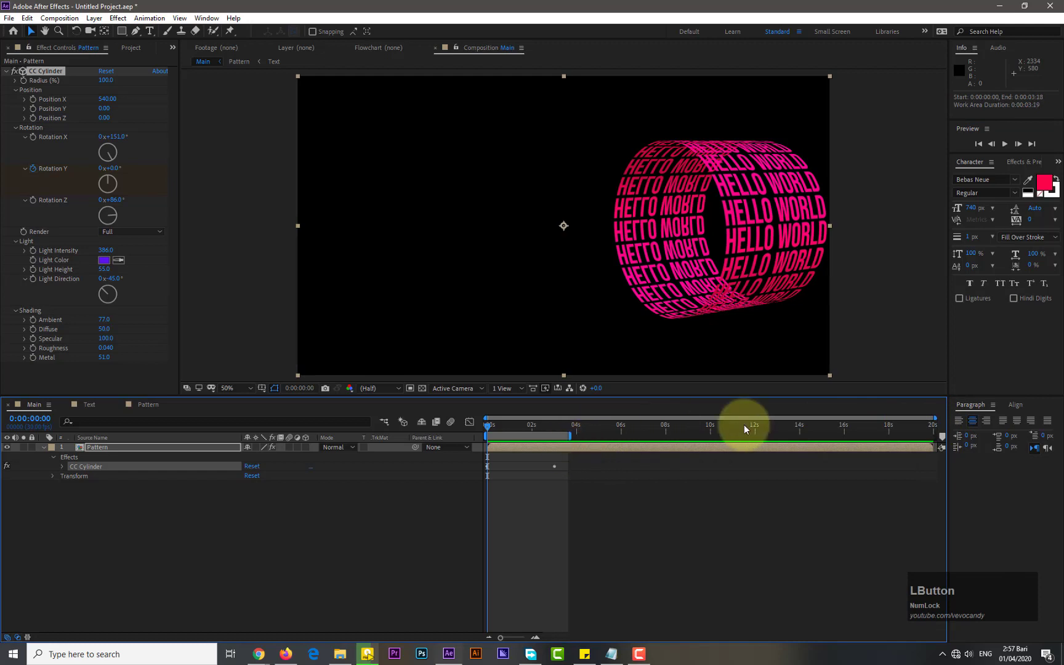
pyautogui.moveTo(940, 422); pyautogui.dragTo(620, 423)
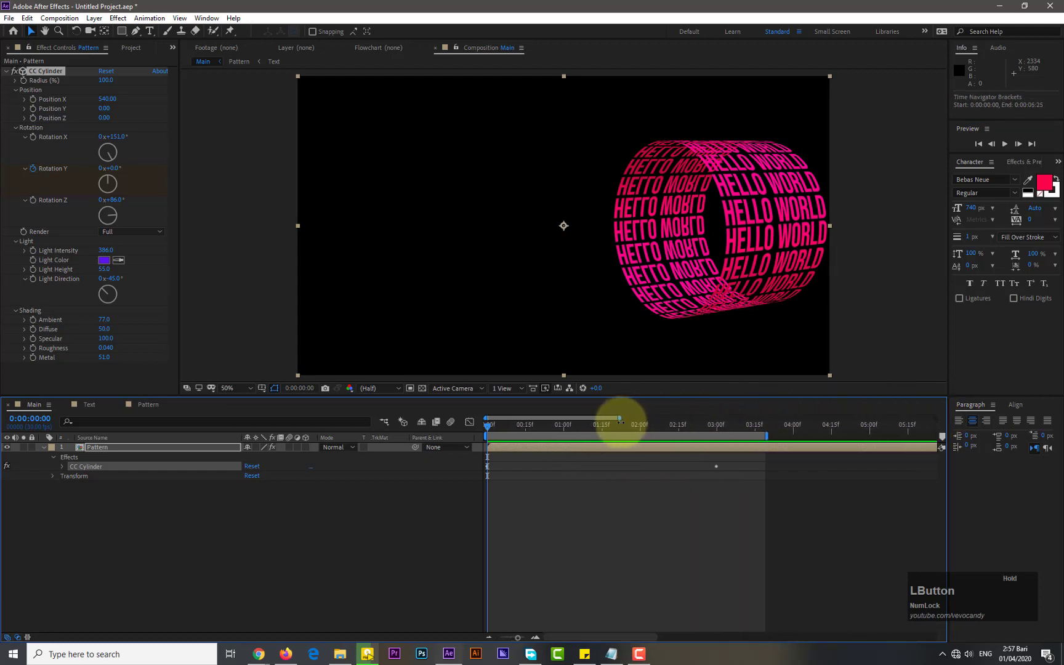
pyautogui.moveTo(794, 435); pyautogui.dragTo(828, 435)
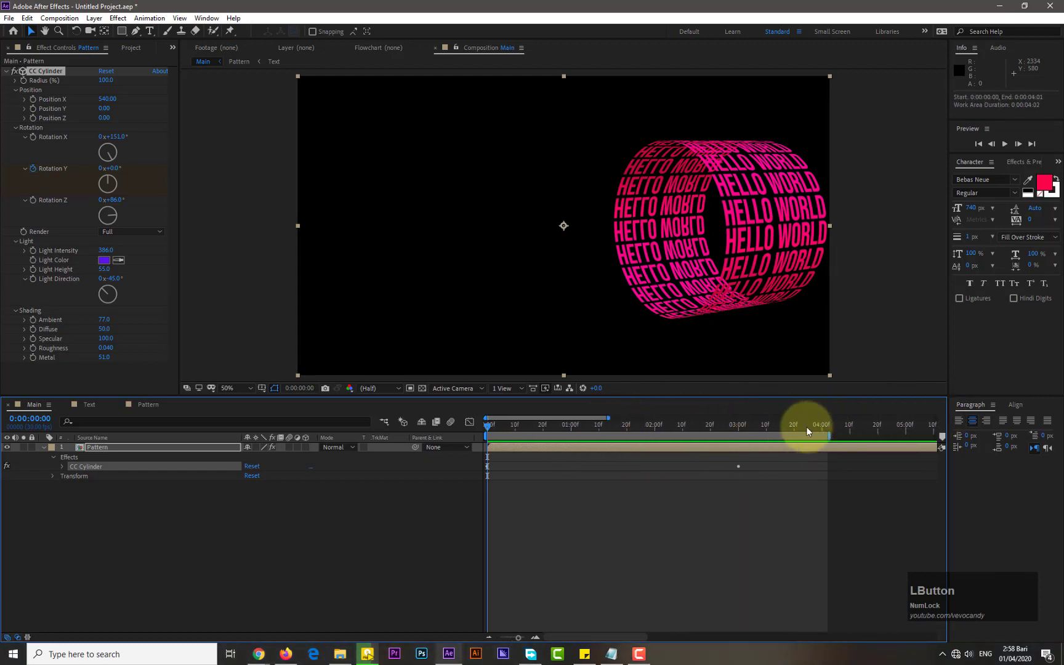
pyautogui.click(1005, 144)
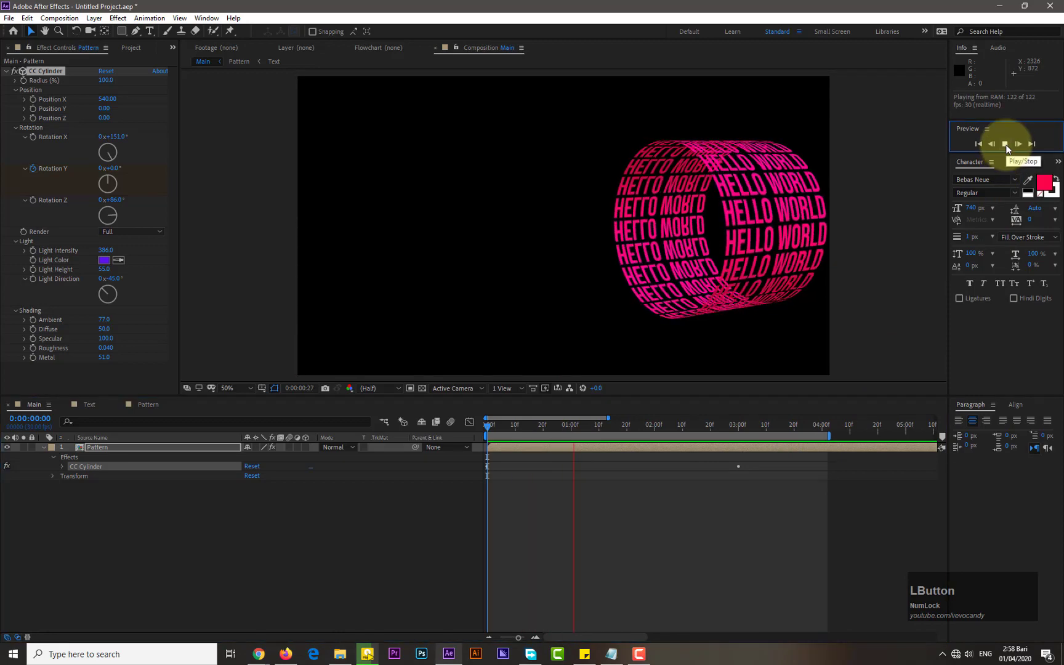
pyautogui.click(1005, 144)
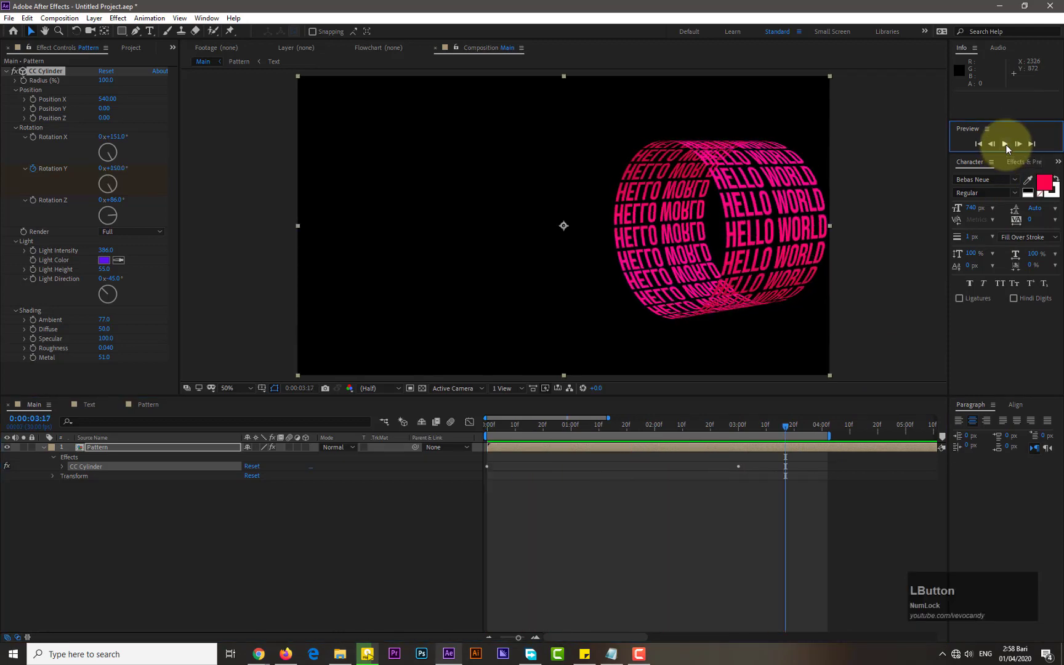
# Reveal the Rotation Y keyframes in the timeline and apply Easy Ease to them
pyautogui.click(671, 592)
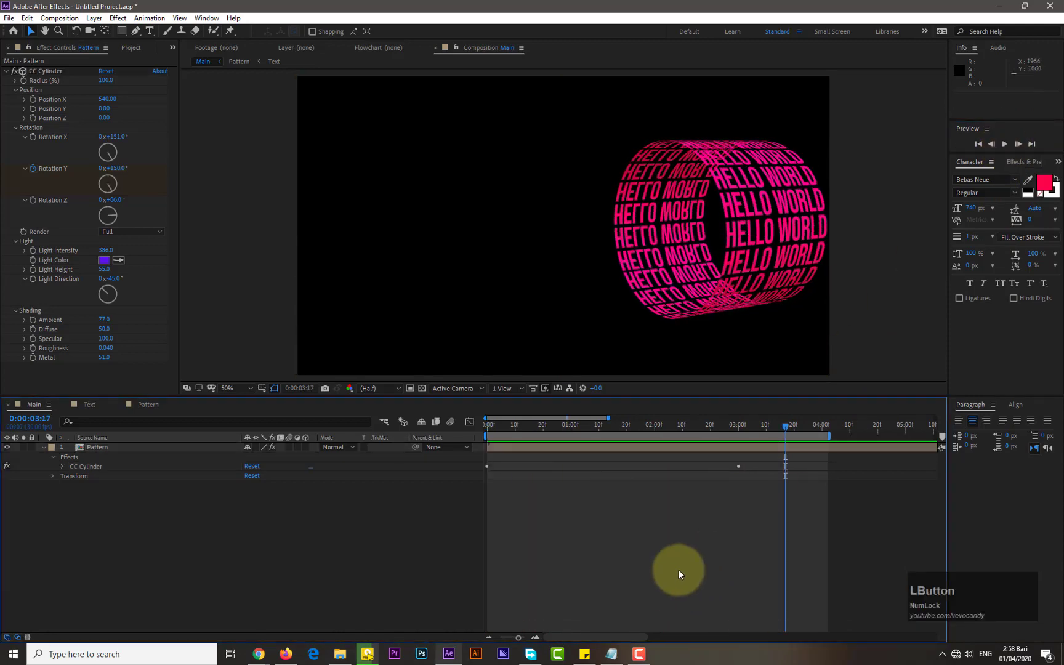
pyautogui.click(63, 467)
pyautogui.click(72, 495)
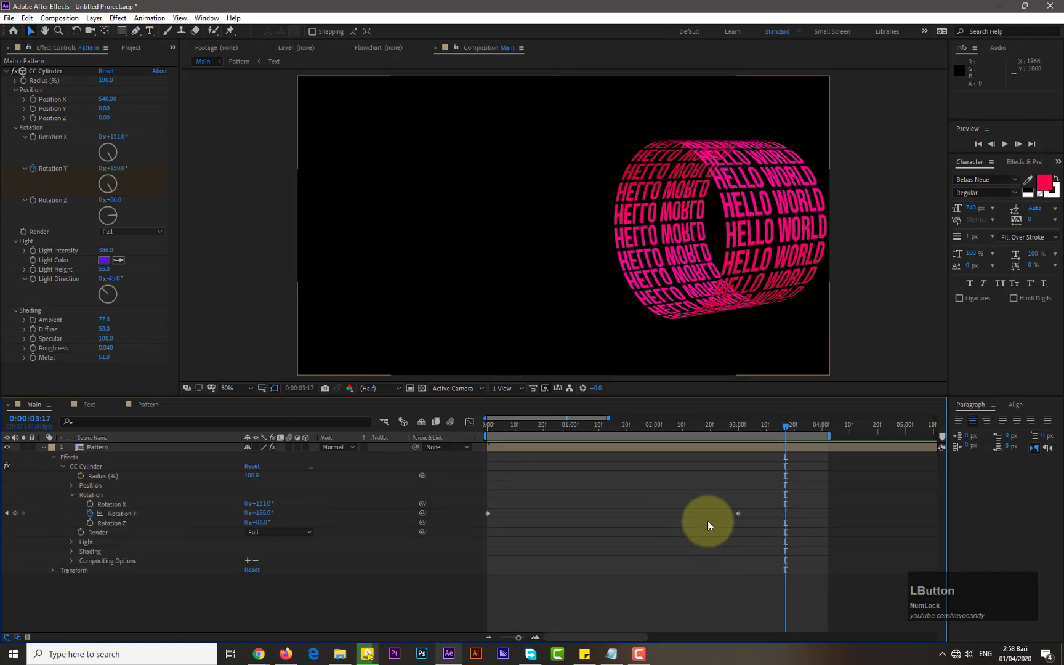
pyautogui.moveTo(758, 507); pyautogui.dragTo(485, 524)
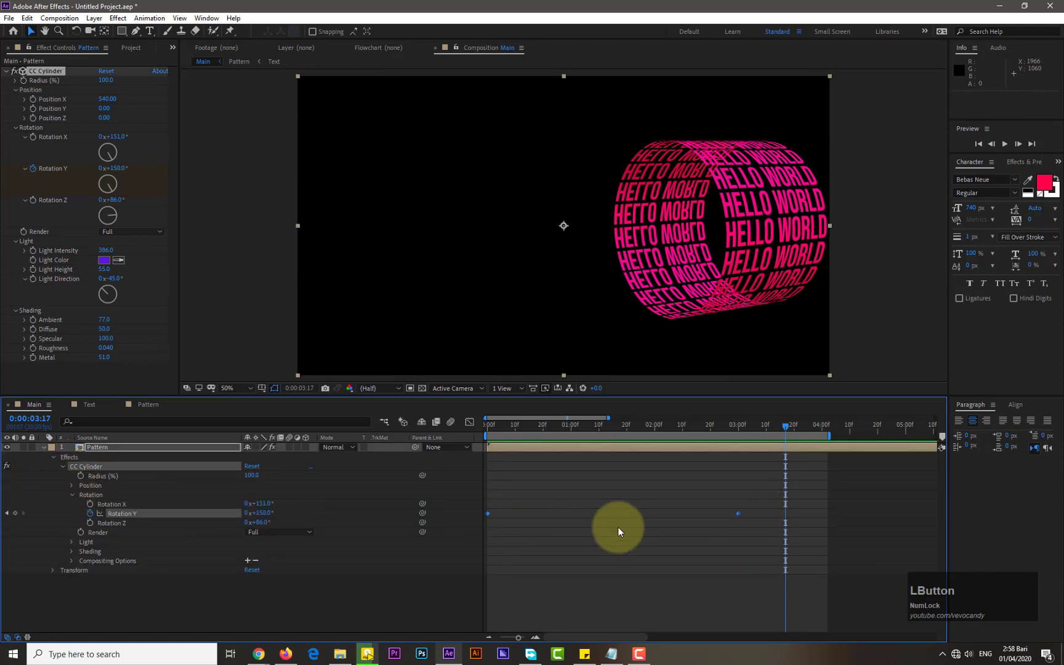
pyautogui.rightClick(740, 516)
pyautogui.moveTo(803, 513)
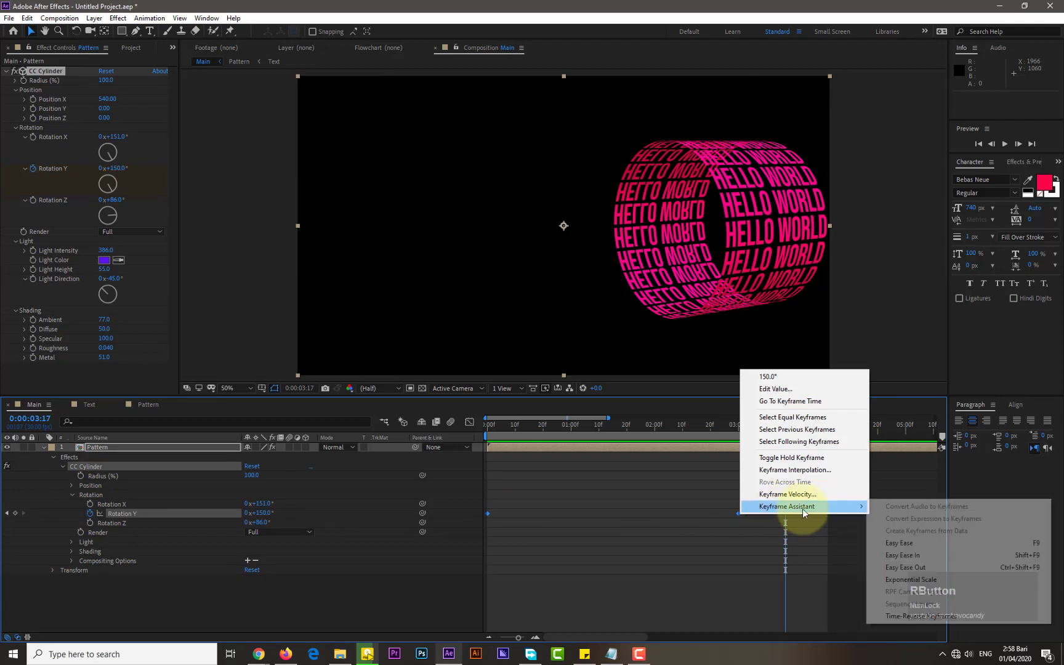
pyautogui.click(898, 542)
# In the Graph Editor, lengthen the first keyframe's ease handle to sharpen the speed curve
pyautogui.click(469, 423)
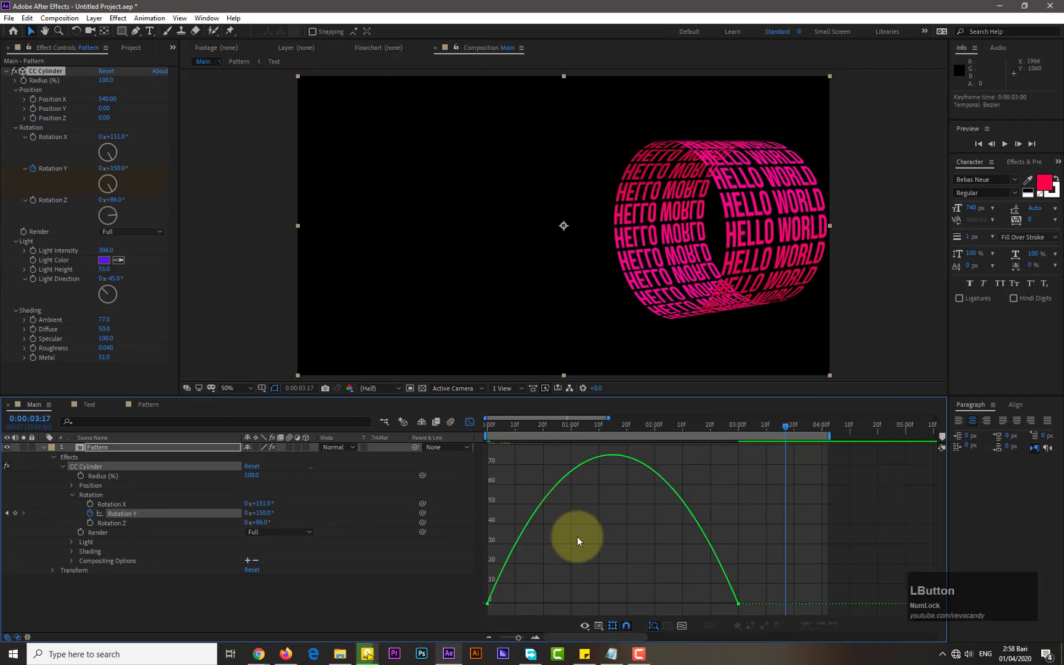
pyautogui.click(487, 604)
pyautogui.moveTo(529, 604); pyautogui.dragTo(612, 603)
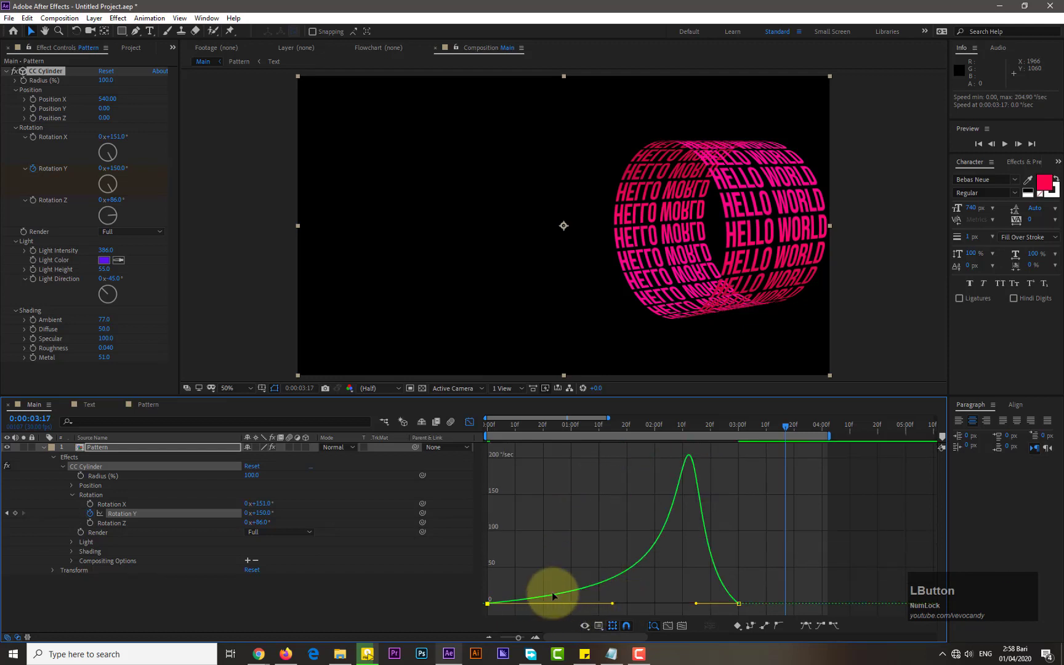
pyautogui.click(468, 425)
# Preview the eased rotation from the start
pyautogui.click(491, 425)
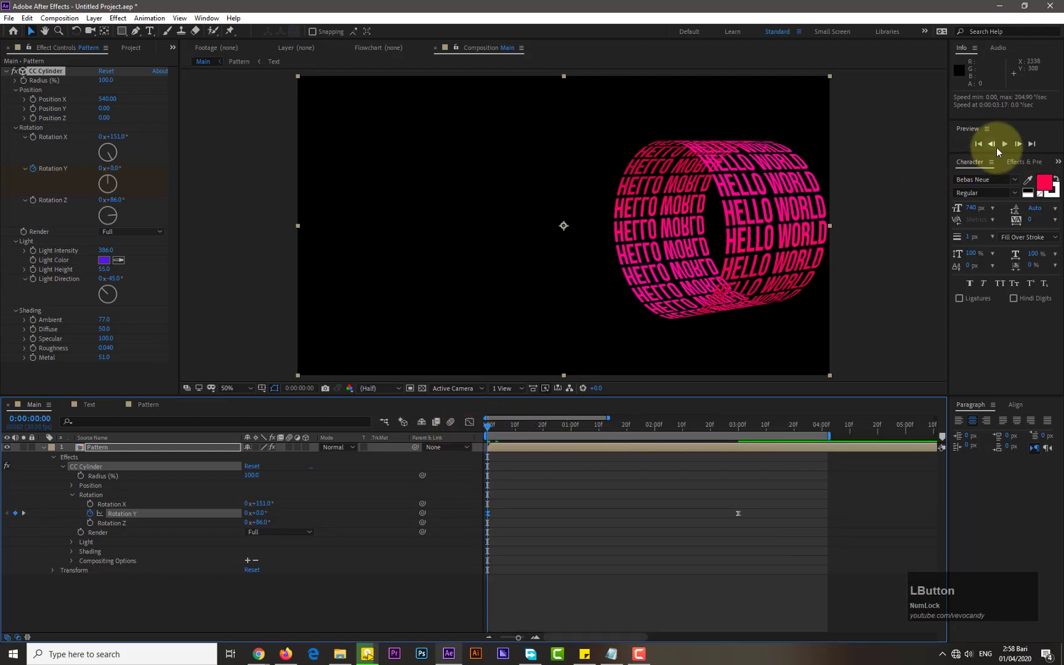
pyautogui.click(1005, 144)
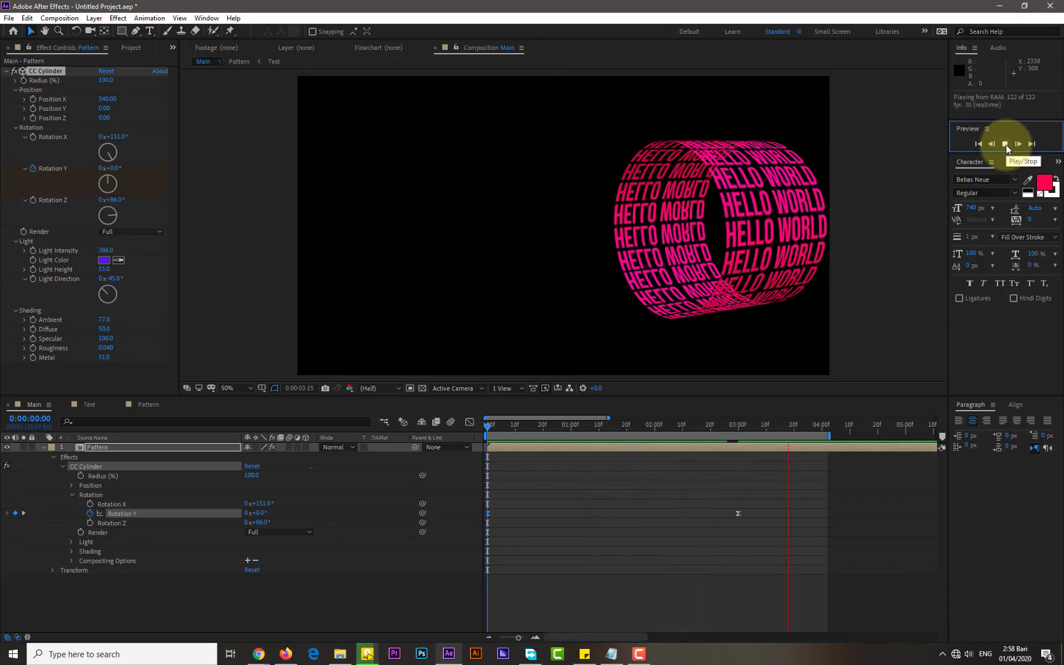
pyautogui.click(1006, 146)
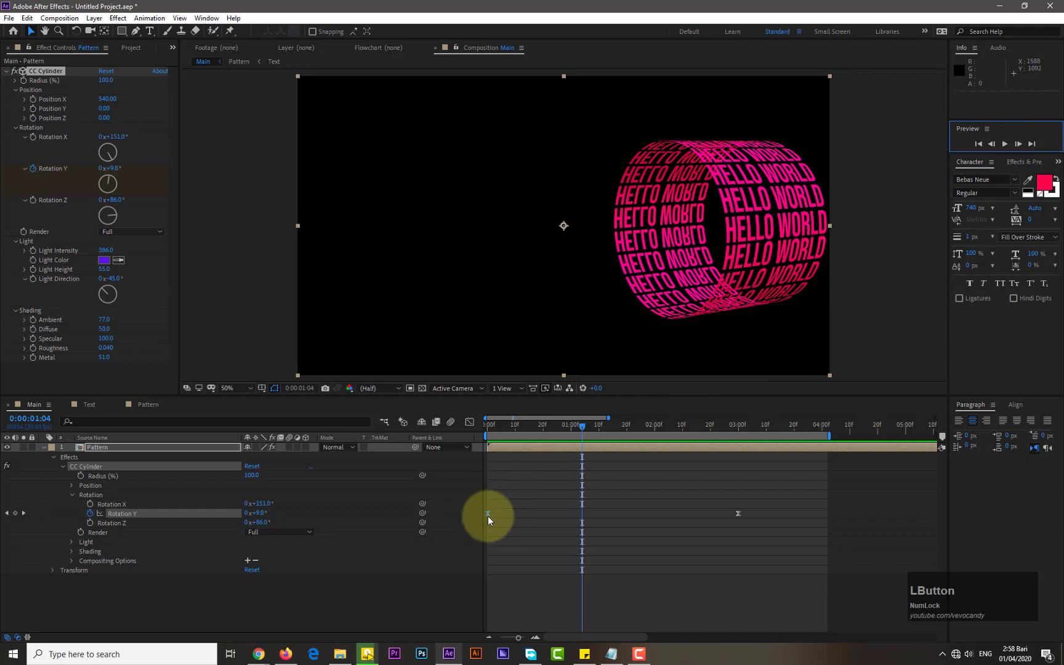
# Copy the first Rotation Y keyframe, paste it at 0:00:03:20, and preview the result
pyautogui.click(488, 514)
pyautogui.hotkey('ctrl', 'c')
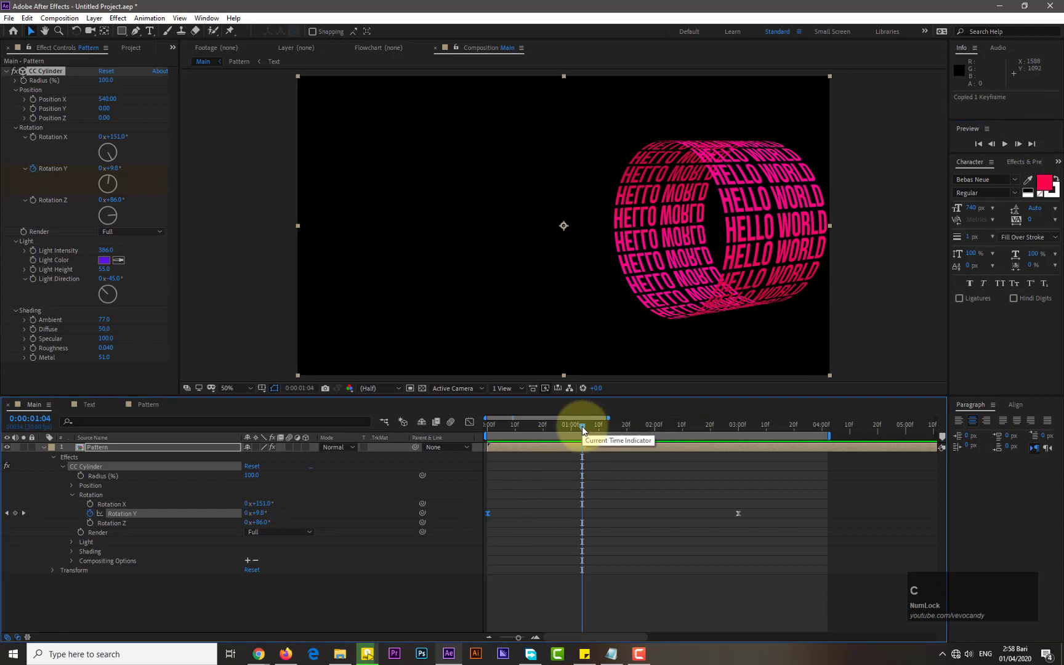
pyautogui.moveTo(582, 429); pyautogui.dragTo(793, 445)
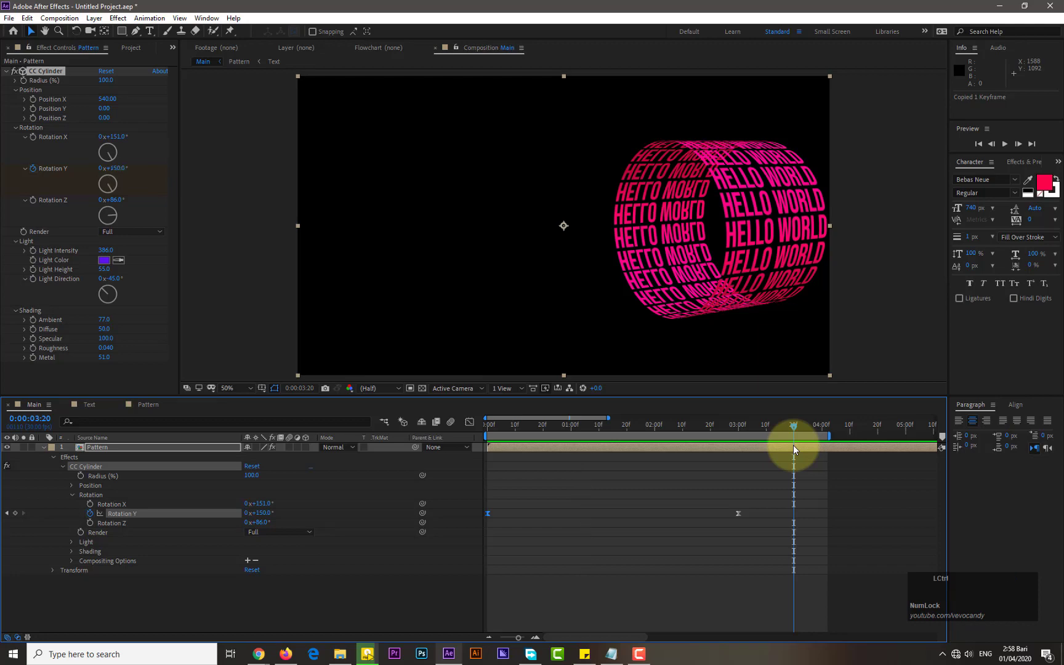
pyautogui.hotkey('ctrl', 'v')
pyautogui.click(1006, 145)
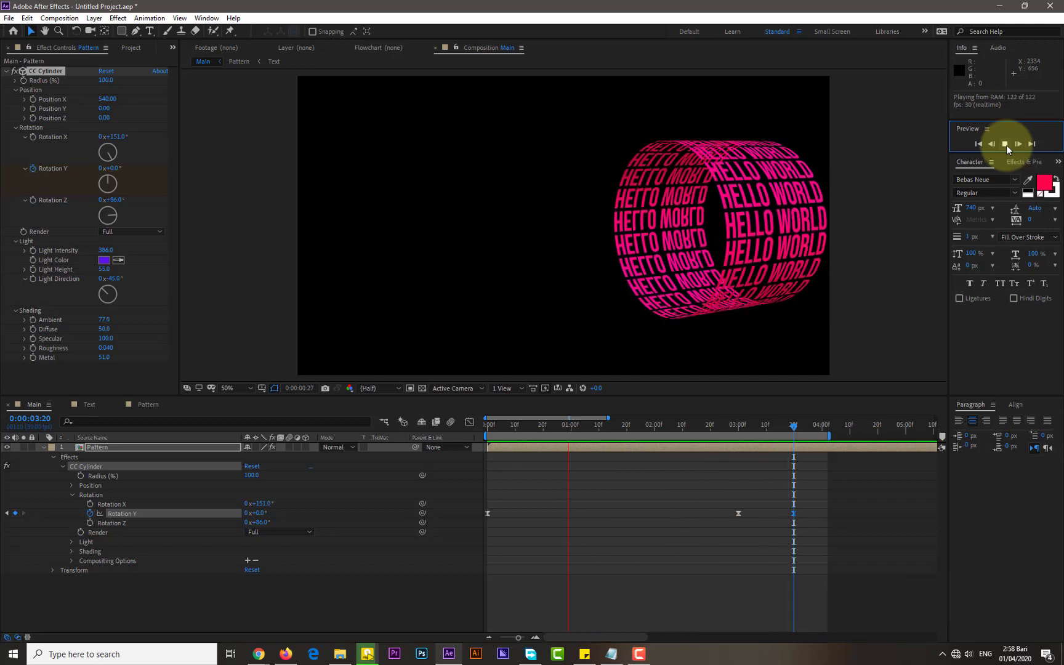
pyautogui.click(1006, 145)
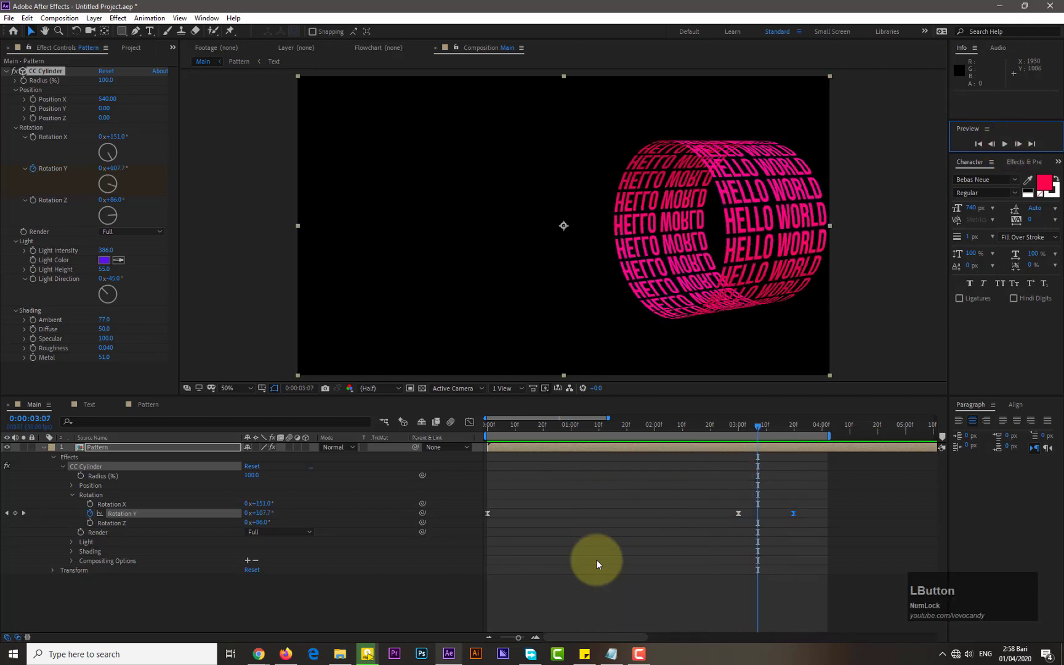
# Collapse and duplicate the Pattern layer
pyautogui.click(43, 447)
pyautogui.click(104, 447)
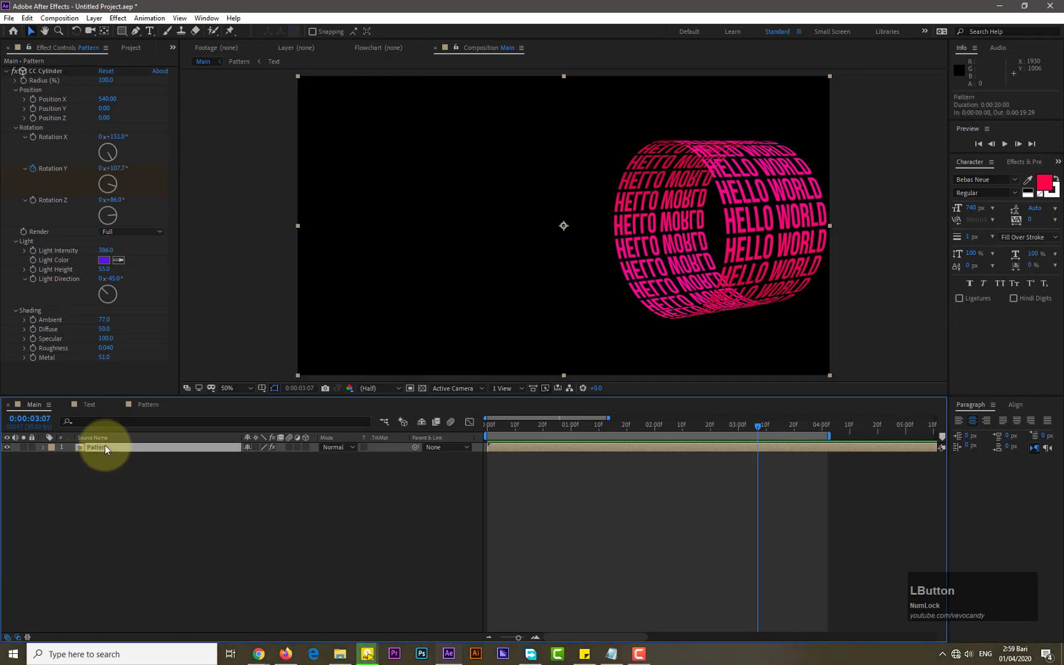
pyautogui.hotkey('ctrl', 'd')
# Set the top Pattern layer's CC Cylinder Render option to Outside
pyautogui.click(123, 491)
pyautogui.click(112, 449)
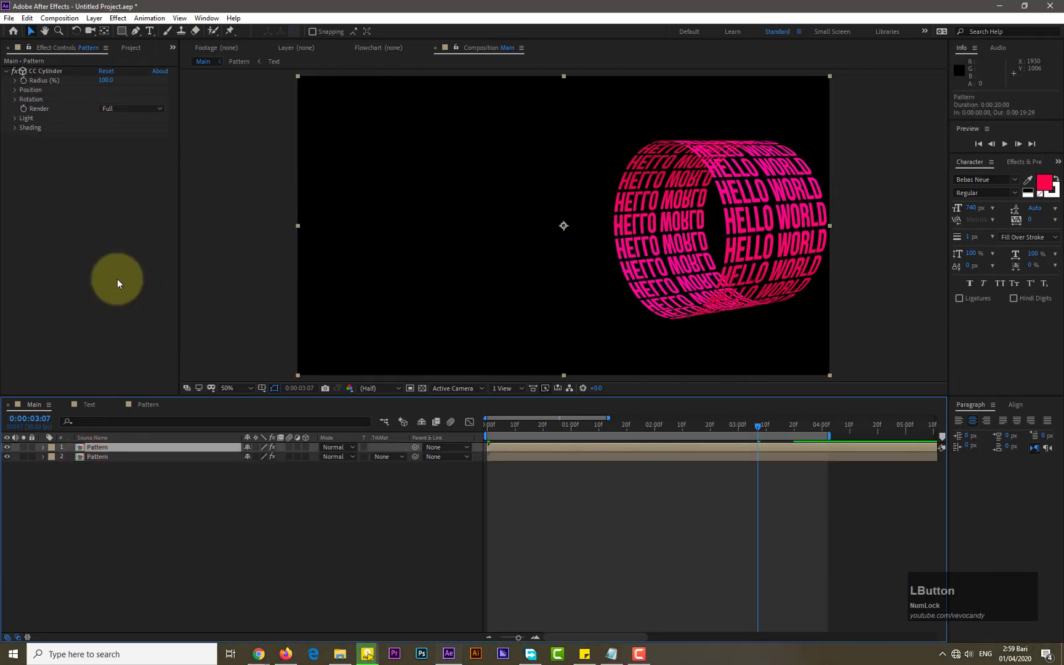
pyautogui.click(145, 111)
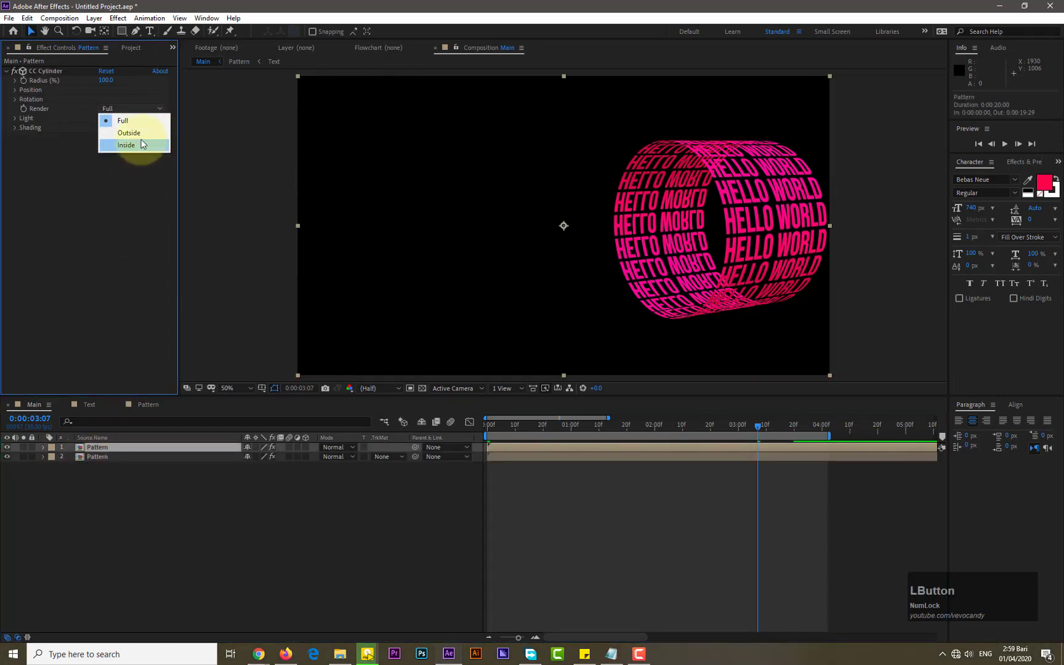
pyautogui.click(129, 133)
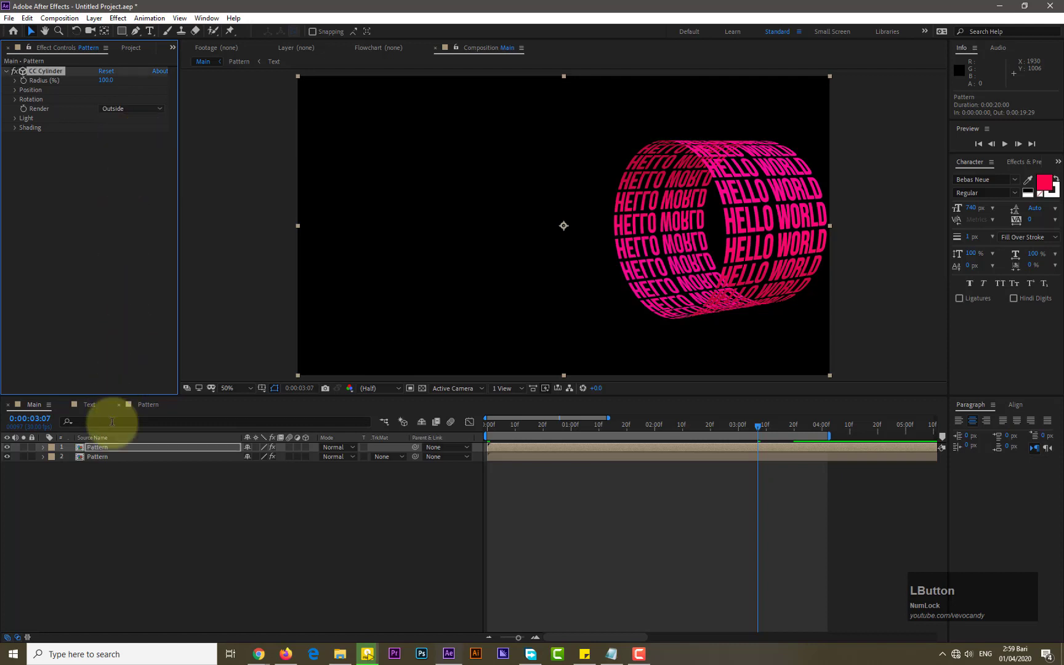
# Set the bottom Pattern layer's CC Cylinder Render option to Inside
pyautogui.click(103, 456)
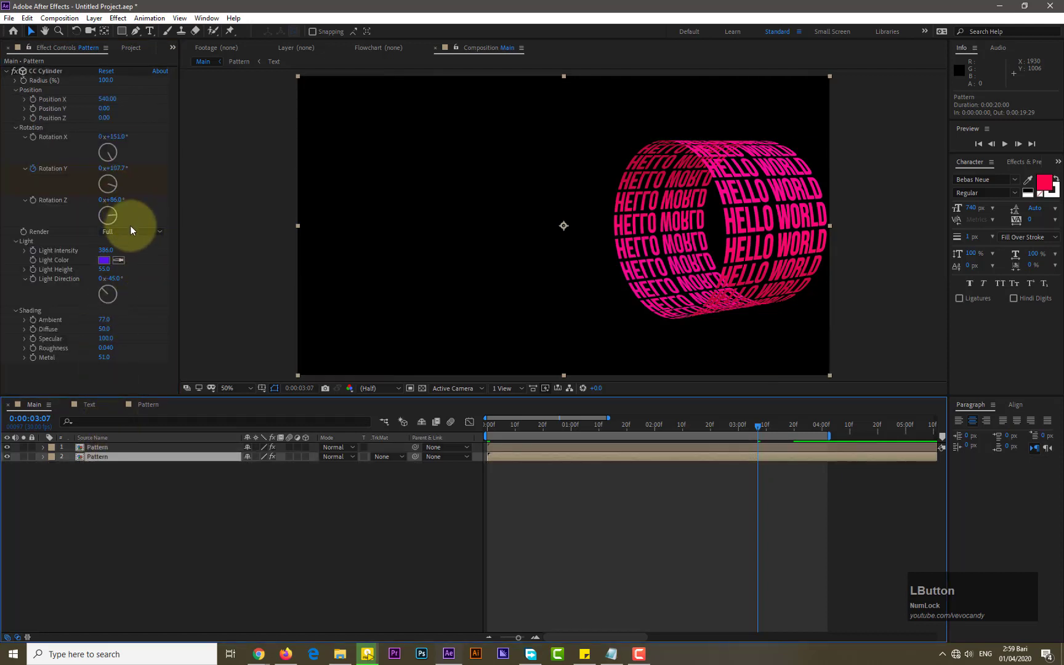
pyautogui.click(130, 230)
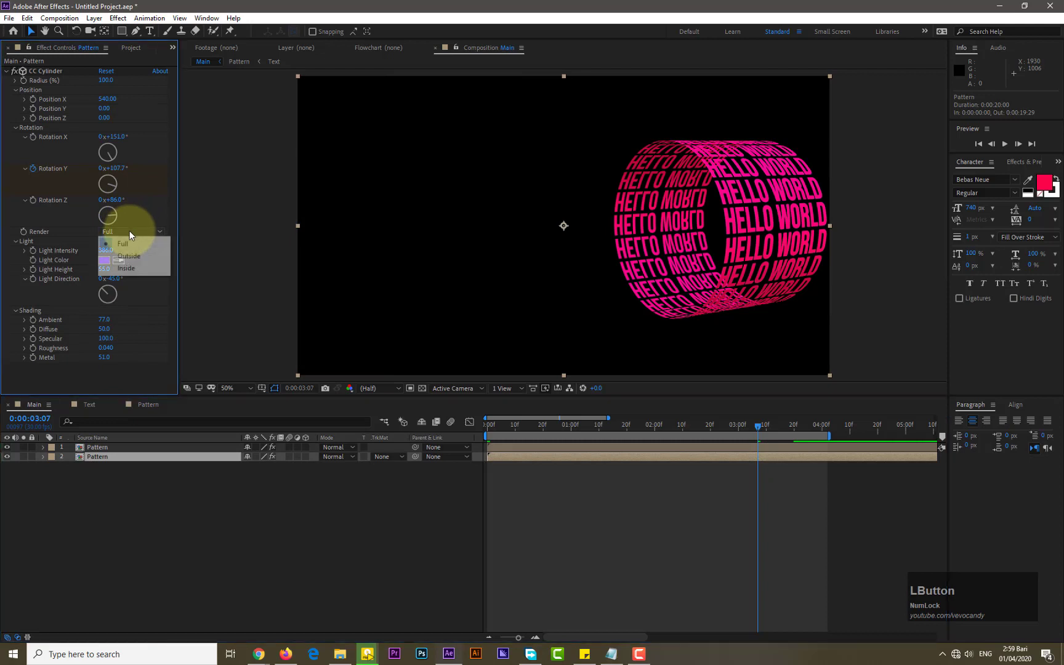
pyautogui.click(130, 267)
# Create a new text layer in Main reading "Vevo Candy"
pyautogui.click(113, 490)
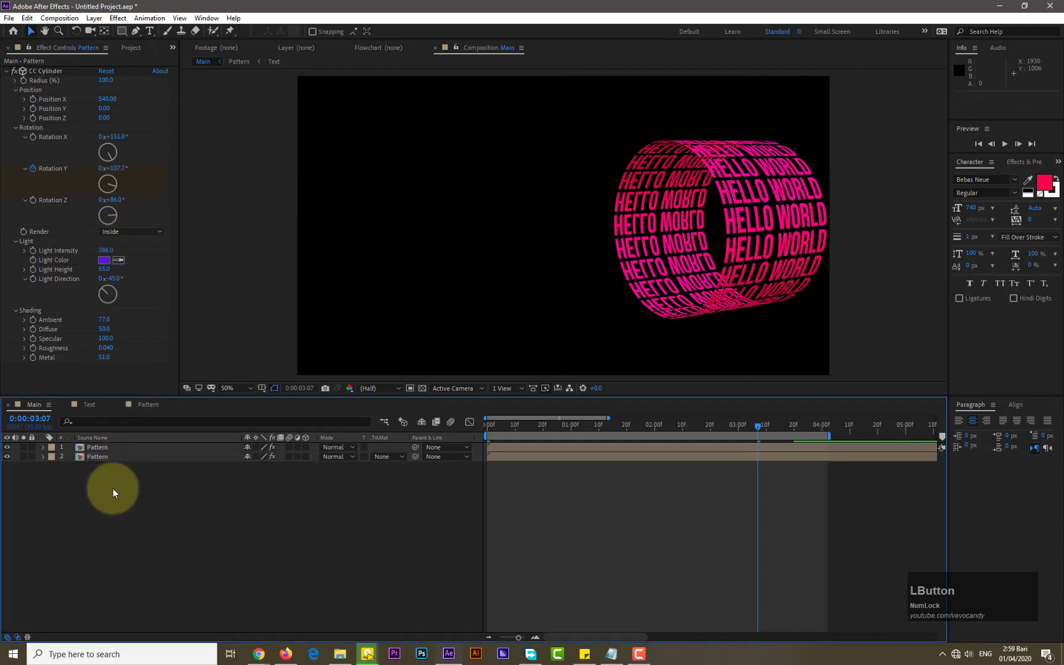
pyautogui.rightClick(113, 489)
pyautogui.moveTo(215, 496)
pyautogui.click(284, 513)
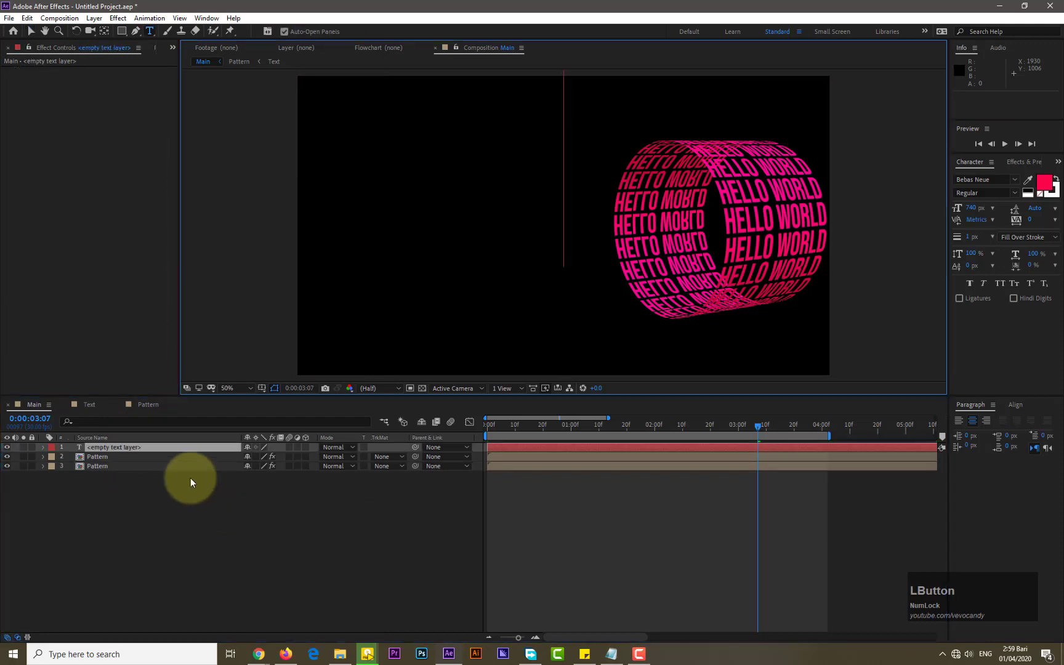
pyautogui.write('Vevo Candy')
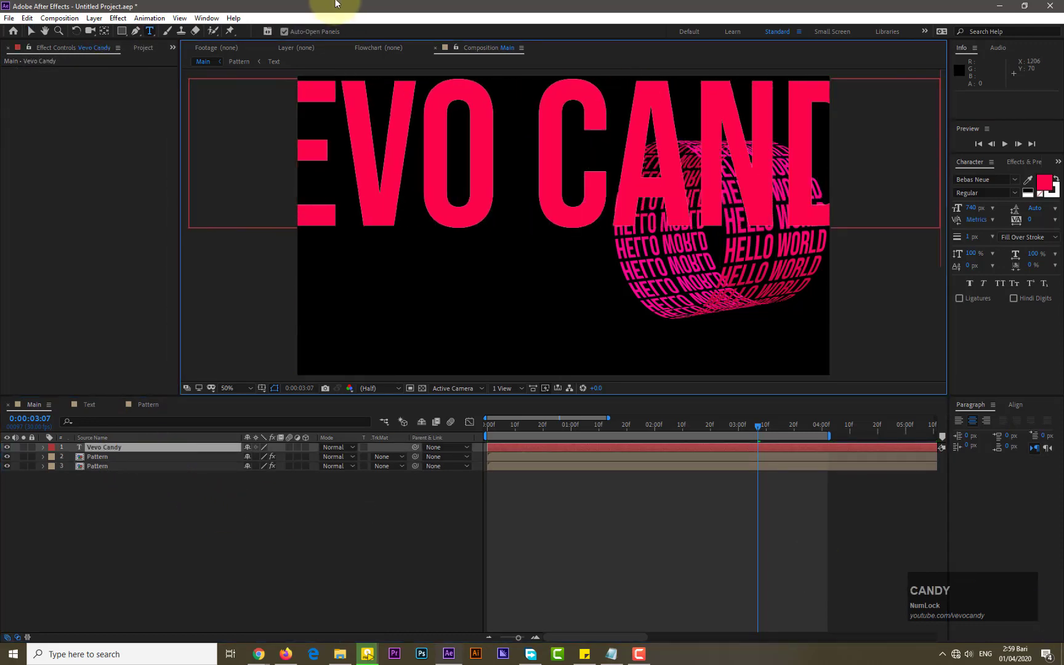
# Shrink the Vevo Candy text and place it left of the cylinder
pyautogui.click(25, 33)
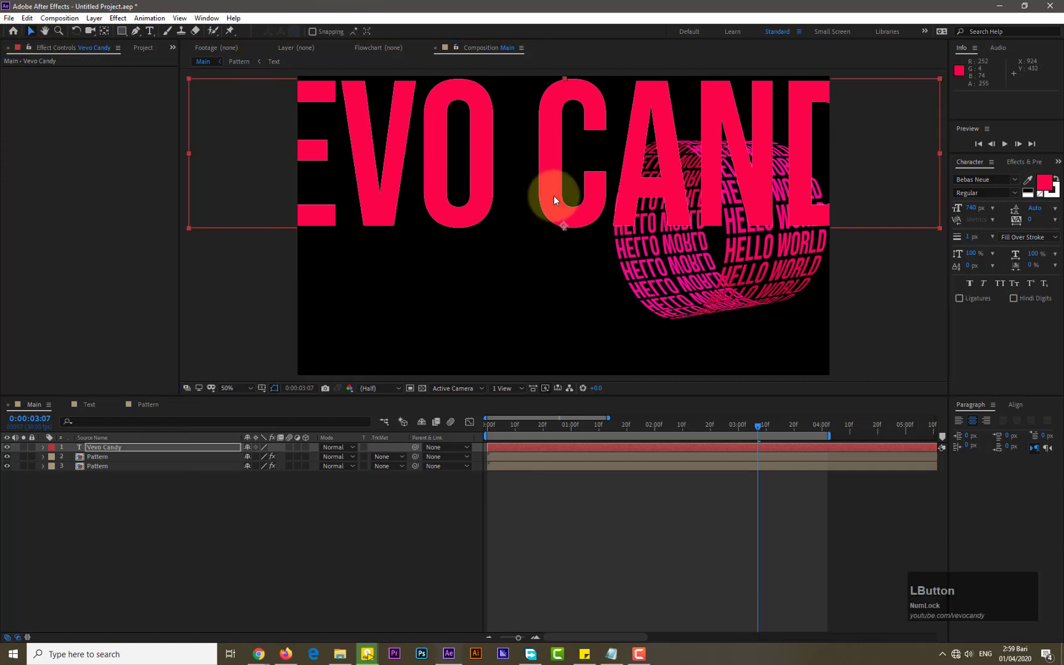
pyautogui.moveTo(554, 195); pyautogui.dragTo(153, 224)
pyautogui.moveTo(540, 259); pyautogui.dragTo(479, 221)
# Center the text layer's anchor point on its content and nudge the text slightly left and down
pyautogui.click(93, 17)
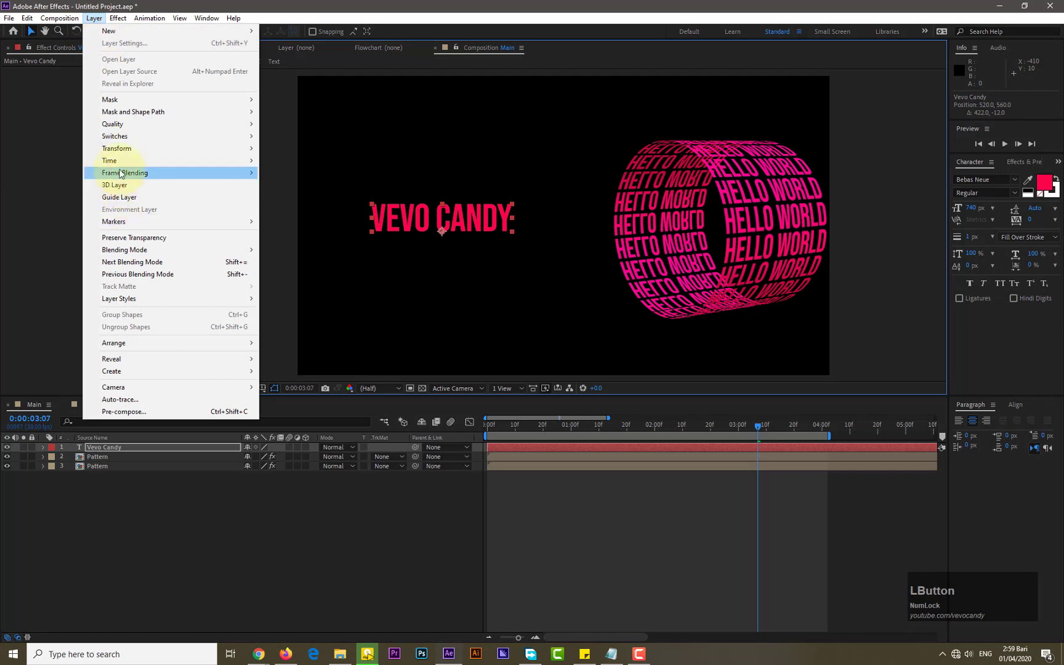
pyautogui.moveTo(123, 148)
pyautogui.click(339, 278)
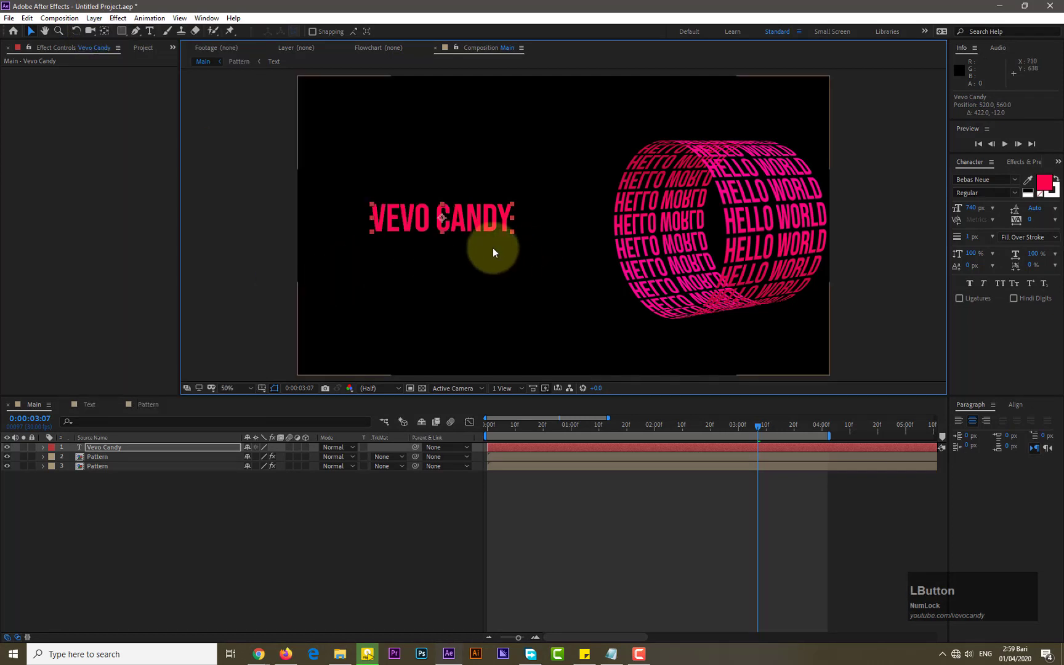
pyautogui.moveTo(470, 218); pyautogui.dragTo(425, 236)
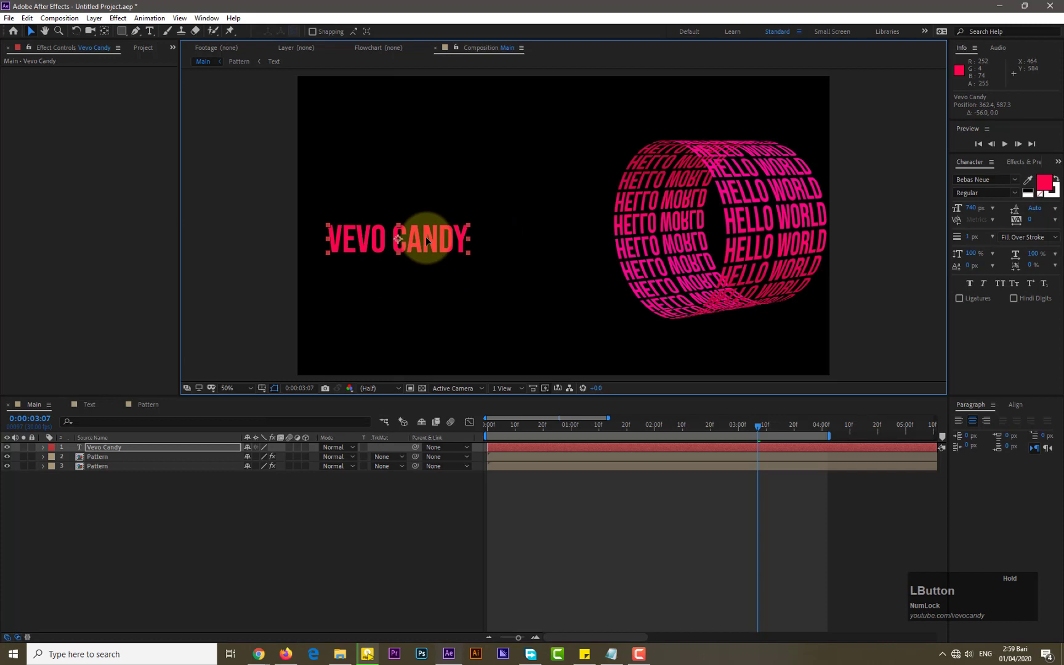
# Make the Vevo Candy text layer a 3D layer
pyautogui.click(305, 457)
pyautogui.click(42, 456)
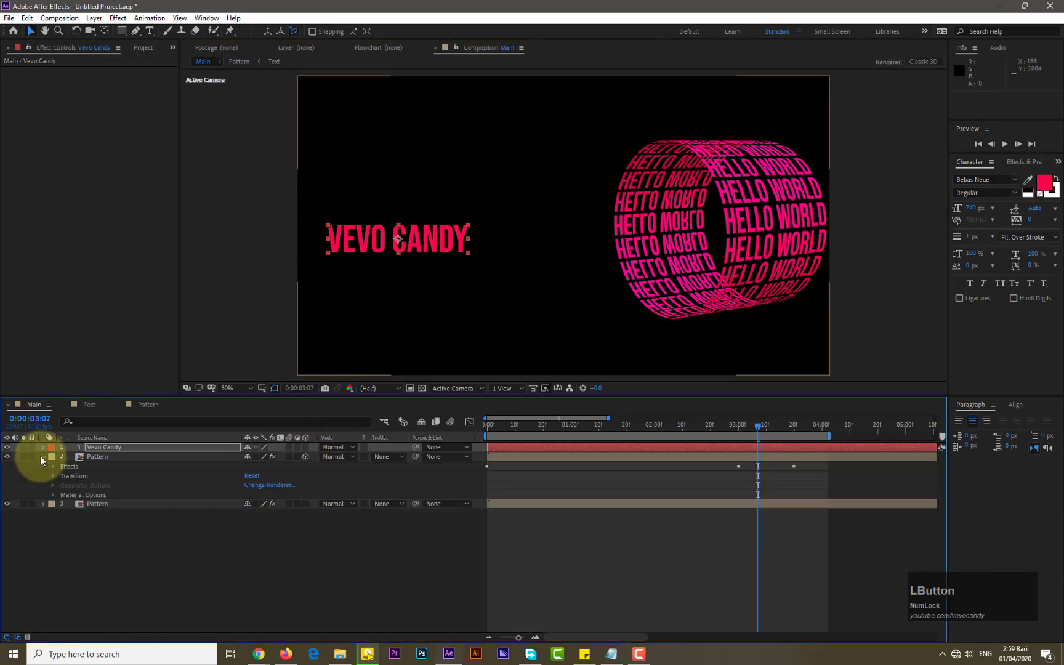
pyautogui.click(40, 457)
pyautogui.click(304, 457)
pyautogui.click(306, 447)
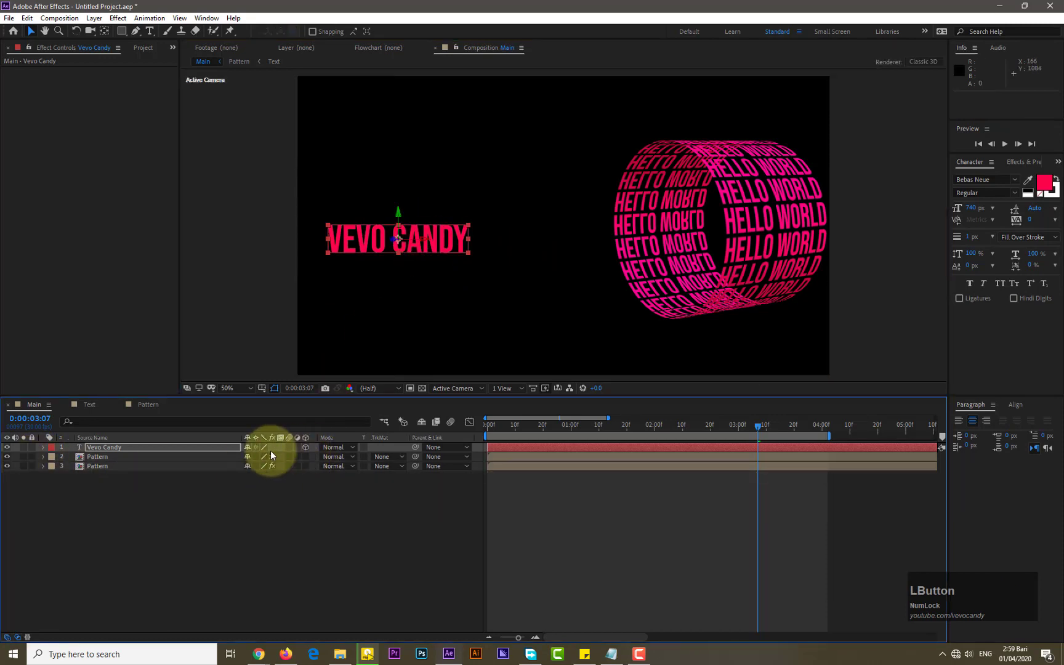
# Move the Vevo Candy layer between the two Pattern layers and open its Transform properties
pyautogui.click(208, 448)
pyautogui.moveTo(208, 450); pyautogui.dragTo(47, 461)
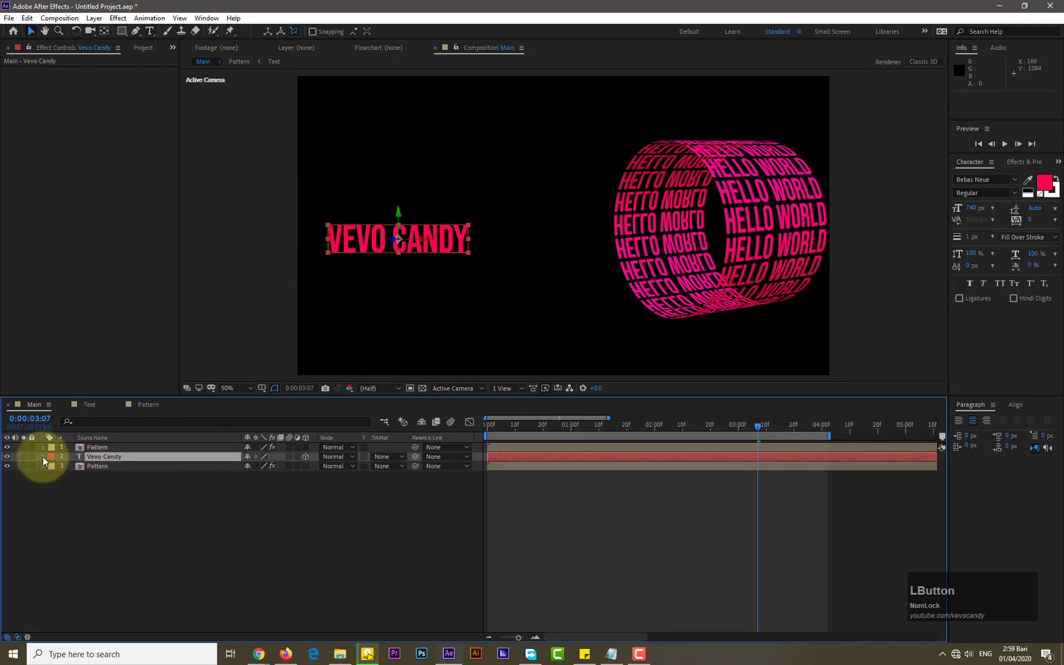
pyautogui.click(43, 456)
pyautogui.click(50, 476)
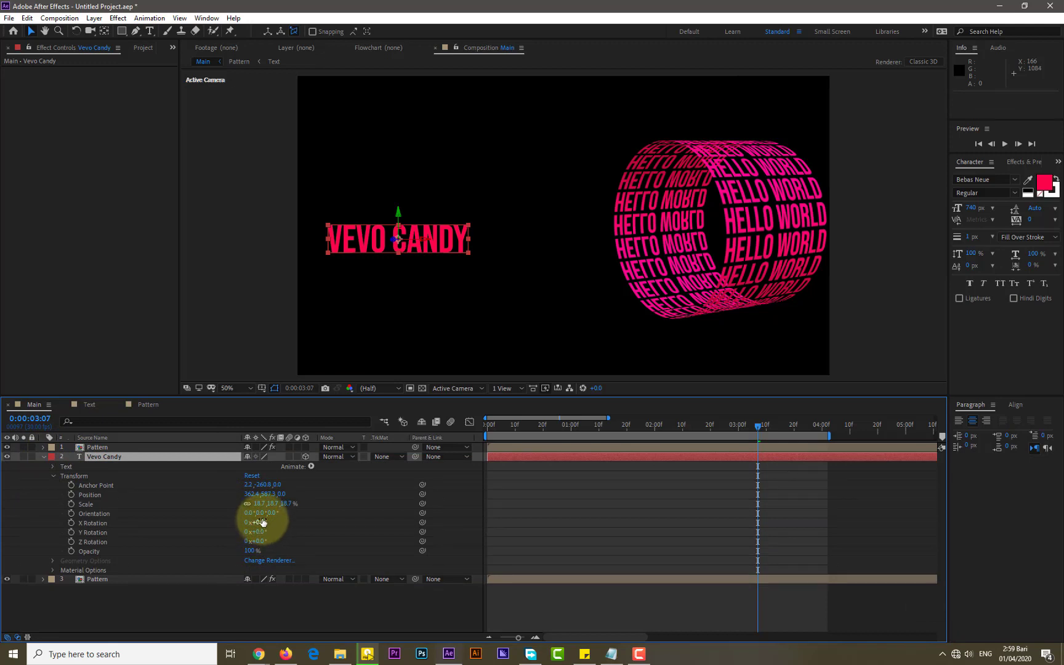
# Set the text's X Rotation to 4°, Y Rotation to -40° and Scale to about 22.7%
pyautogui.moveTo(263, 535)
pyautogui.mouseDown()
pyautogui.moveTo(238, 530)
pyautogui.moveTo(263, 523)
pyautogui.mouseUp()
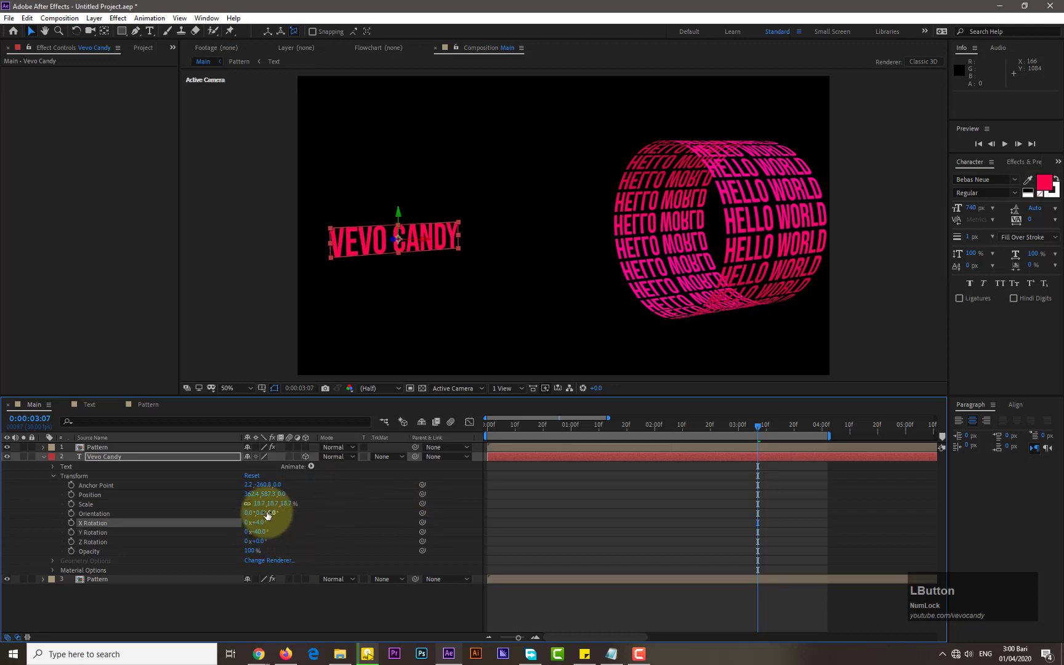
pyautogui.moveTo(262, 503); pyautogui.dragTo(261, 504)
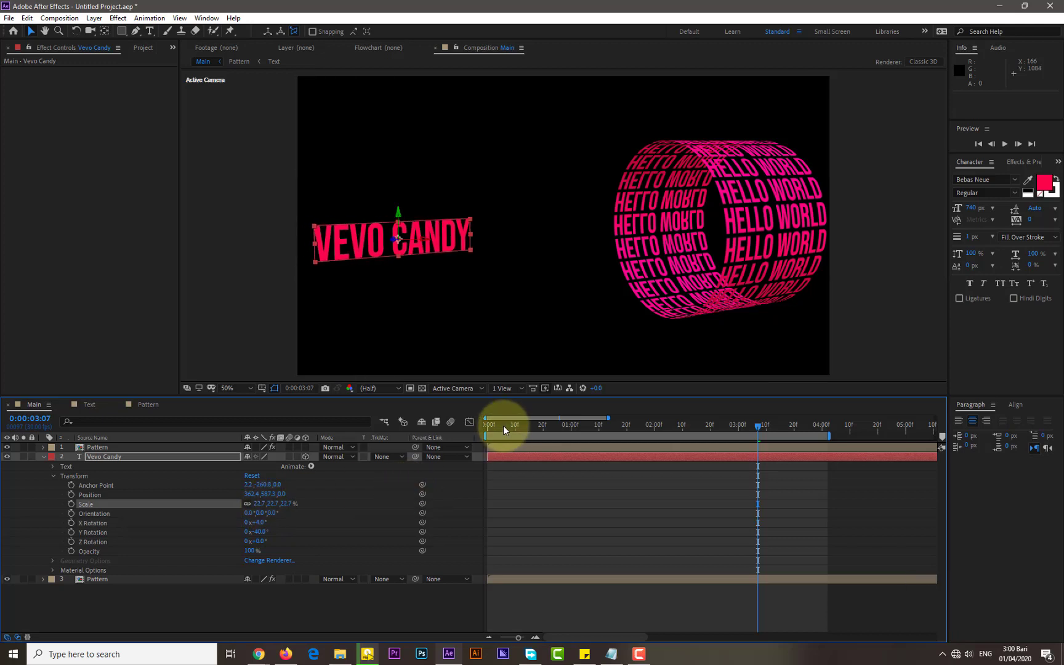
# At 0:00:00:00, add keyframes for the text's Anchor Point, Position and Scale
pyautogui.moveTo(503, 425); pyautogui.dragTo(486, 424)
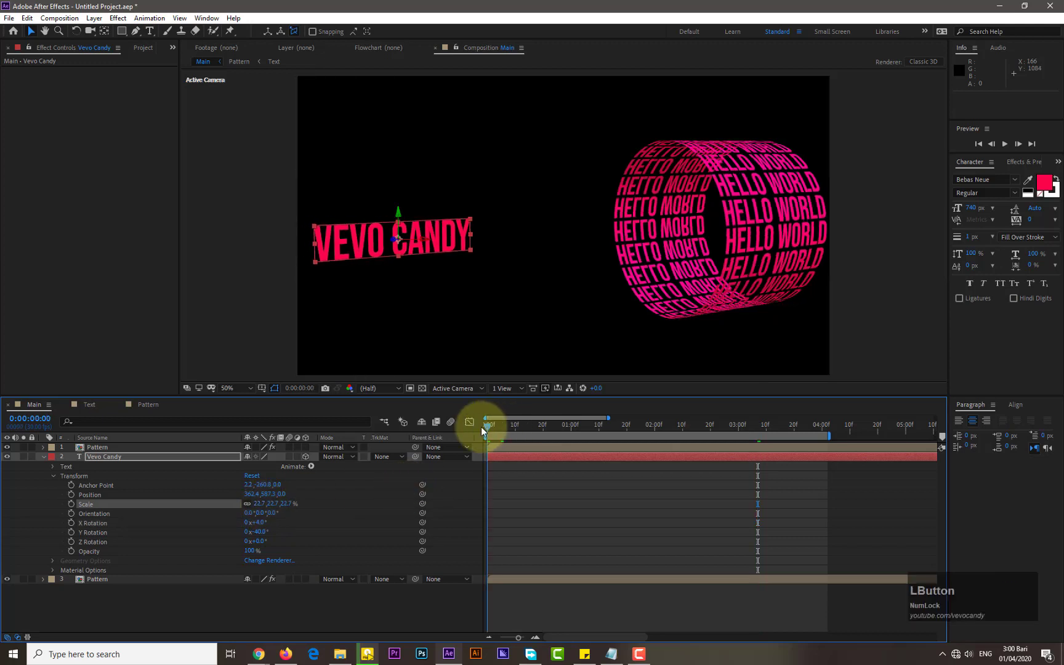
pyautogui.click(71, 486)
pyautogui.click(71, 494)
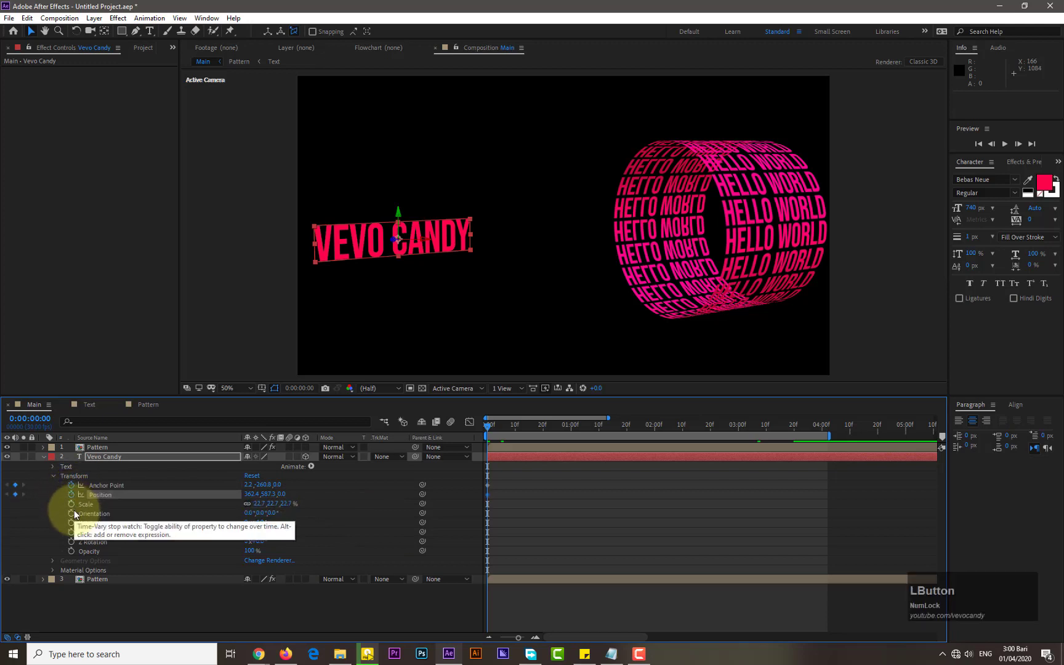
pyautogui.click(71, 503)
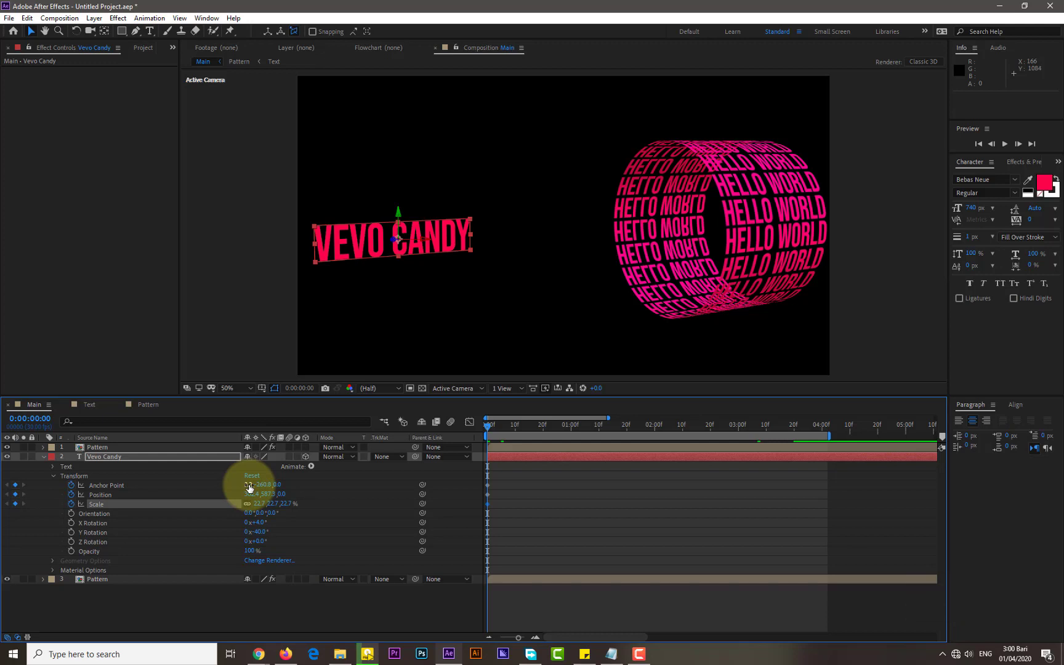
# At 0:00:03:00, set the text's Anchor Point X to about -7327.8 so it travels into the cylinder
pyautogui.moveTo(653, 426); pyautogui.dragTo(740, 432)
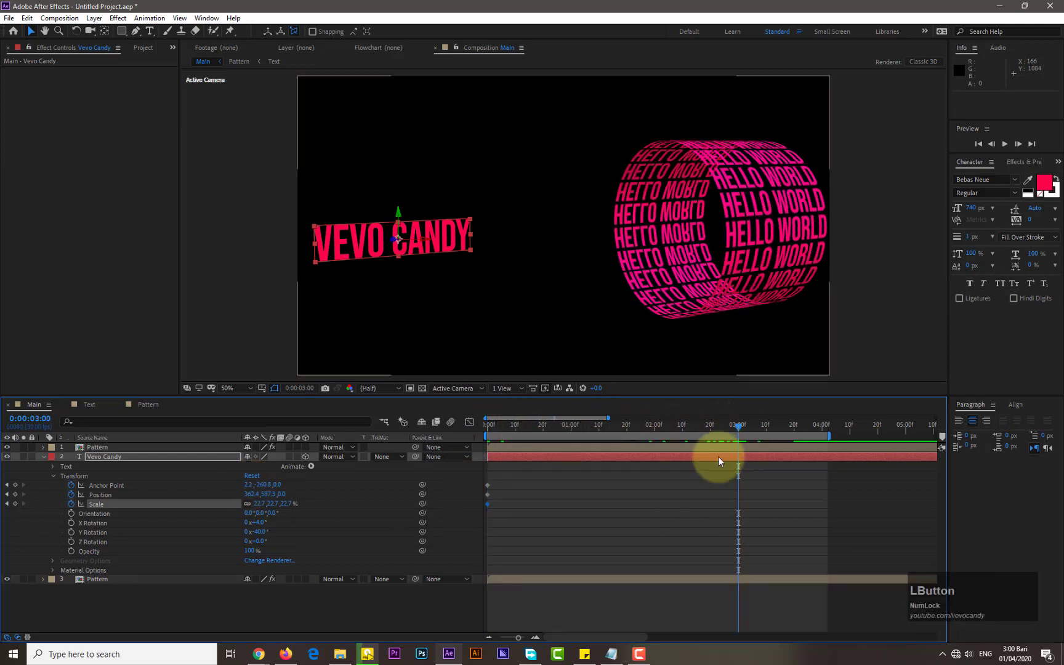
pyautogui.moveTo(249, 488); pyautogui.dragTo(119, 533)
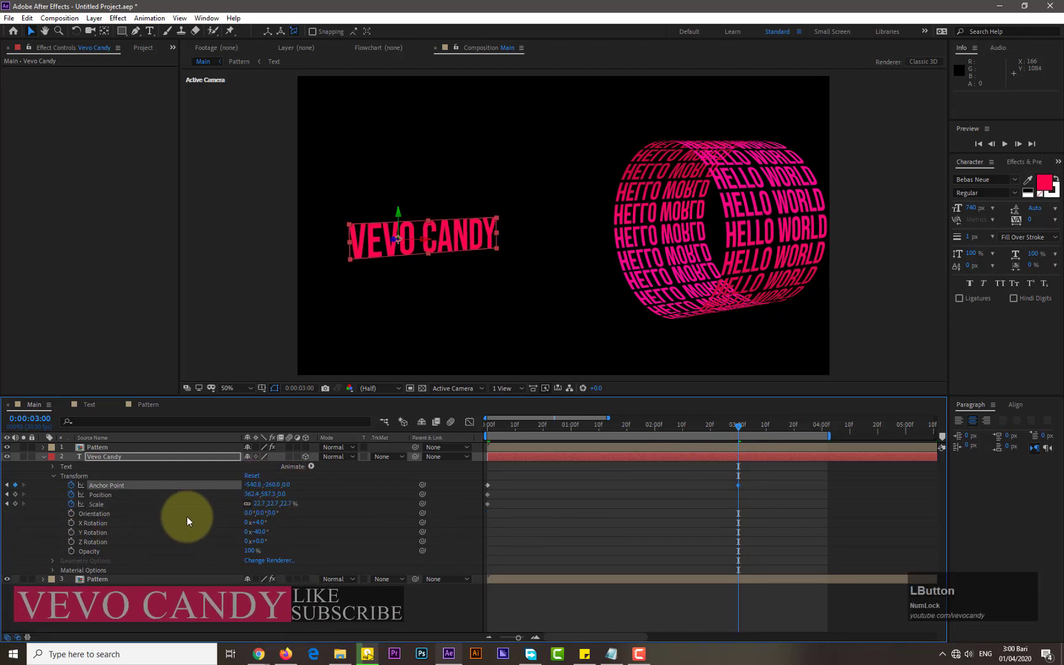
pyautogui.moveTo(249, 487); pyautogui.dragTo(31, 511)
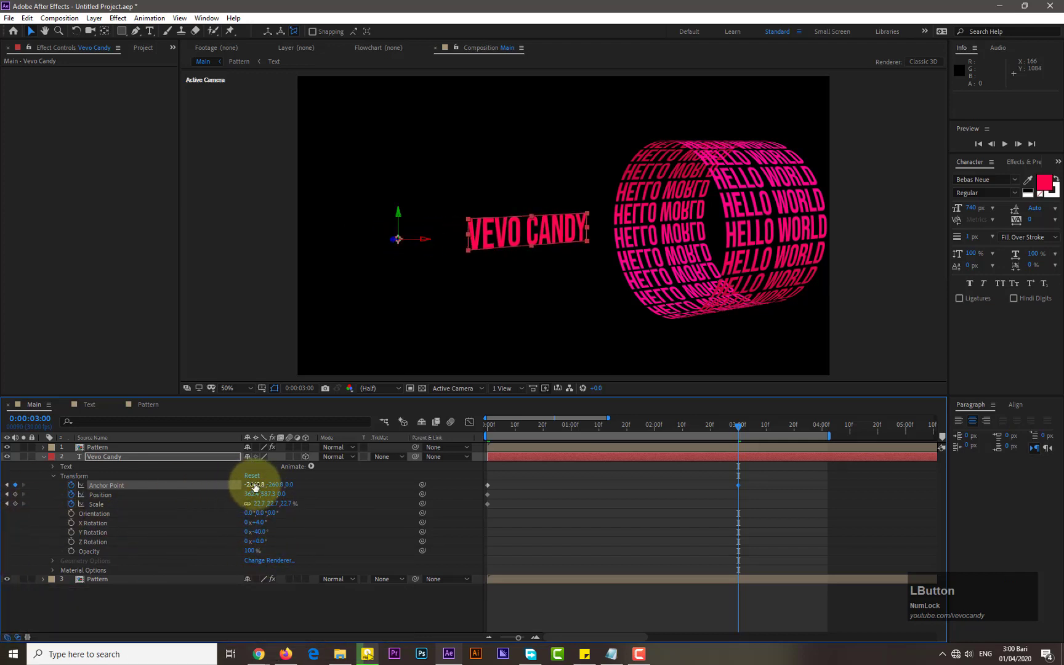
pyautogui.moveTo(255, 487); pyautogui.dragTo(9, 496)
pyautogui.moveTo(257, 489); pyautogui.dragTo(299, 523)
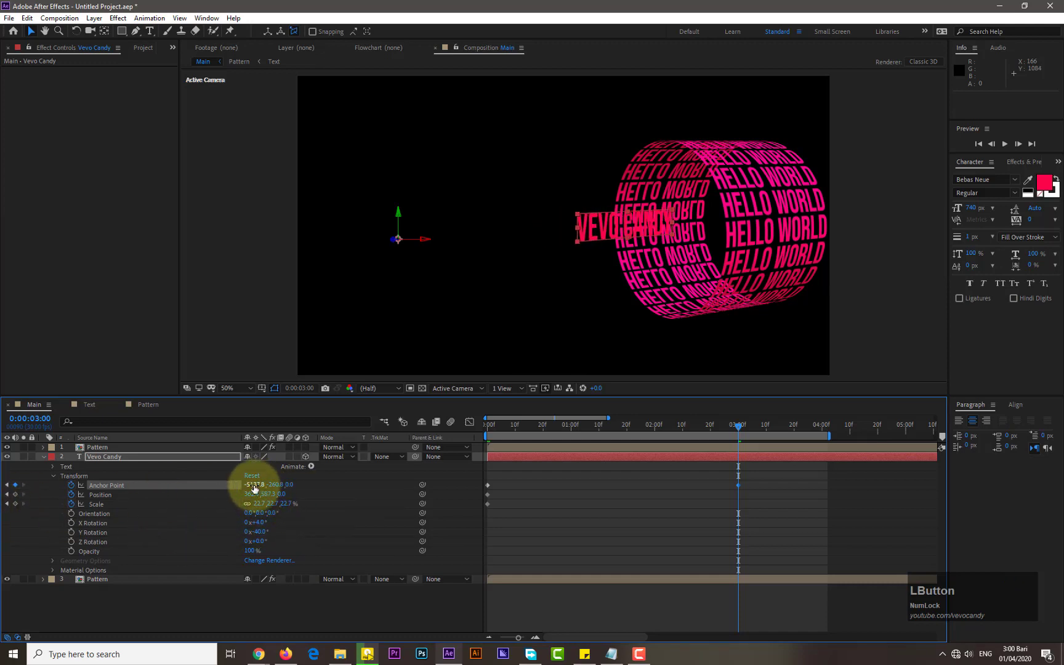
pyautogui.moveTo(255, 488); pyautogui.dragTo(11, 506)
pyautogui.moveTo(247, 486); pyautogui.dragTo(71, 535)
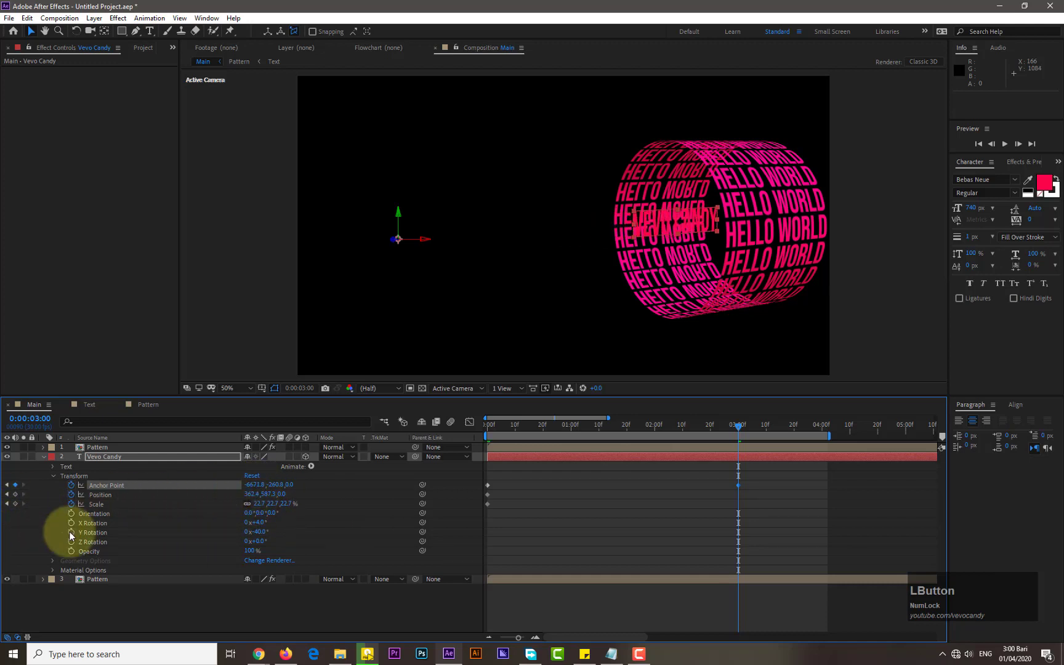
pyautogui.moveTo(257, 486); pyautogui.dragTo(178, 492)
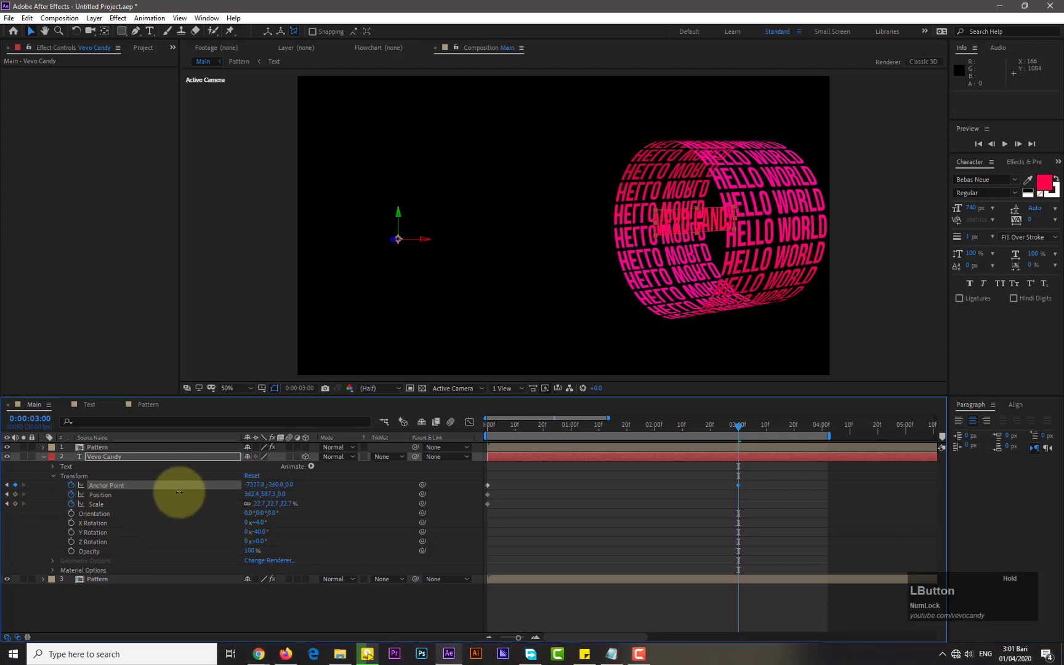
# Set the text's Scale to 24%
pyautogui.click(259, 505)
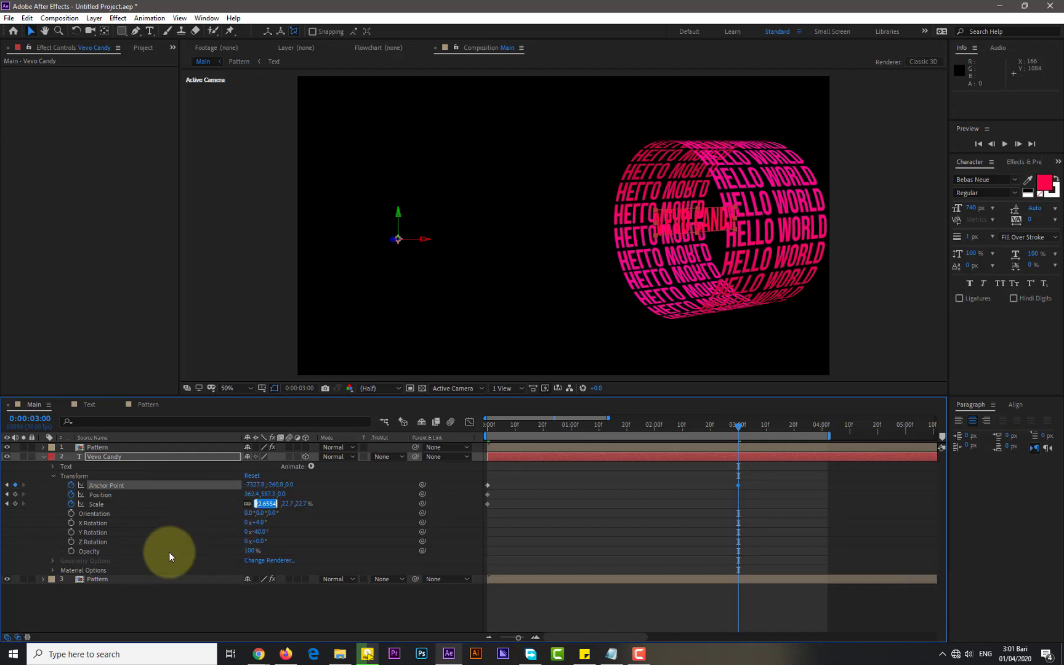
pyautogui.write('24')
pyautogui.press('KP_Enter')
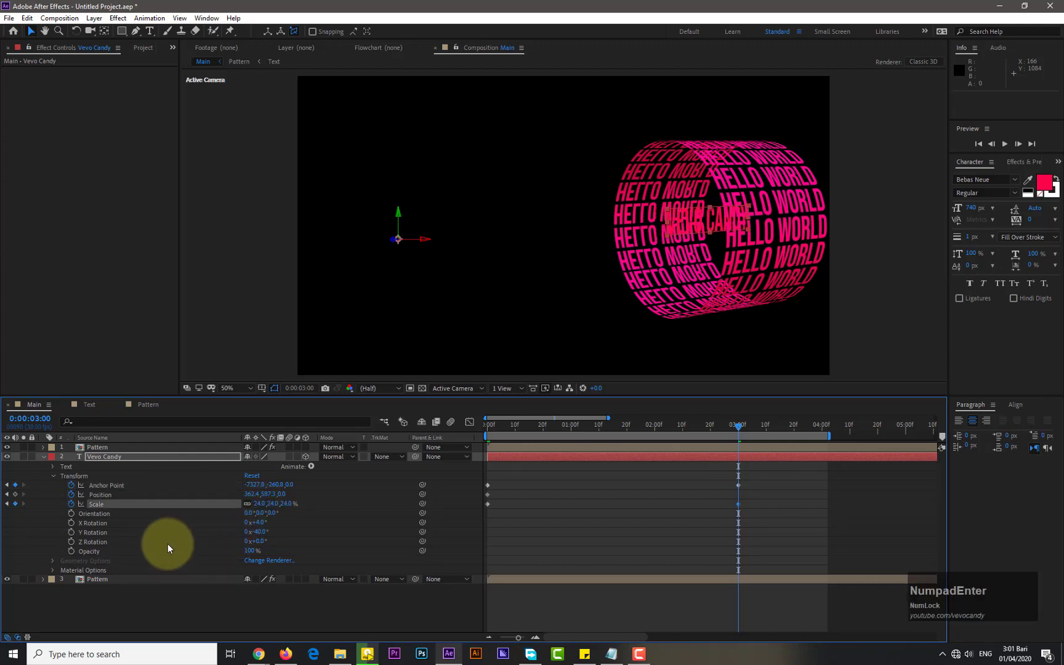
# Change the Vevo Candy text colour to orange FC9004
pyautogui.click(99, 456)
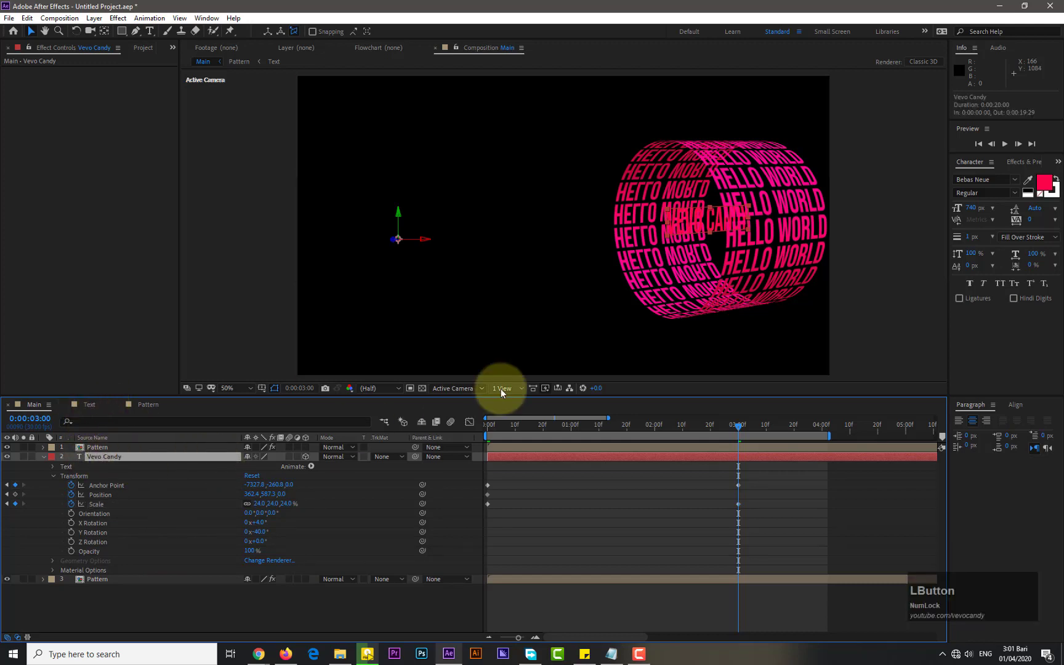
pyautogui.click(1052, 193)
pyautogui.moveTo(474, 405); pyautogui.dragTo(477, 475)
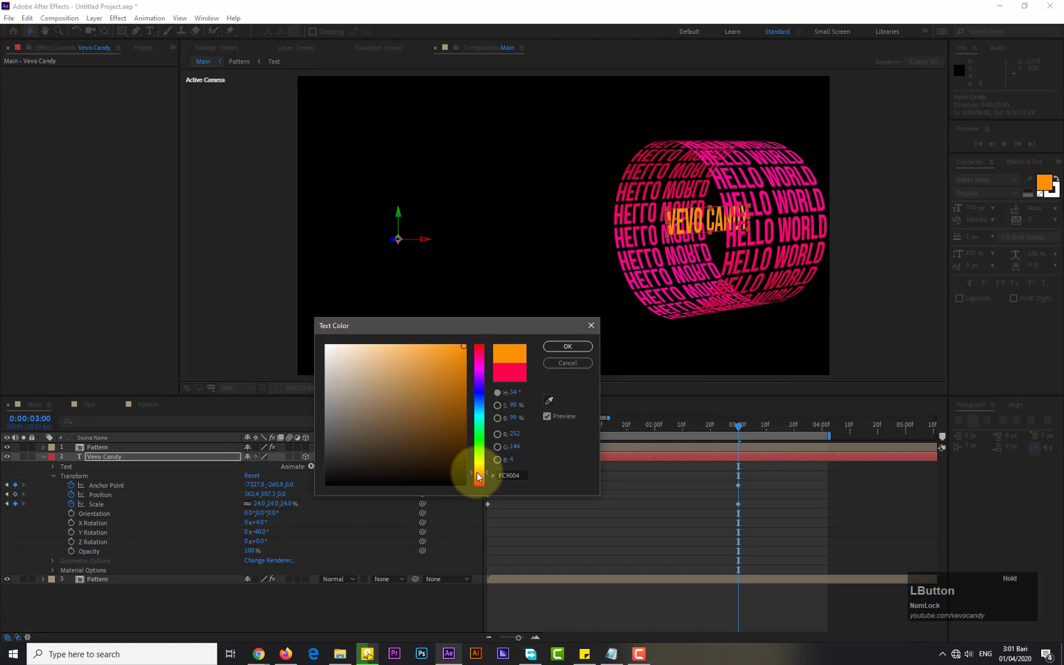
pyautogui.click(567, 346)
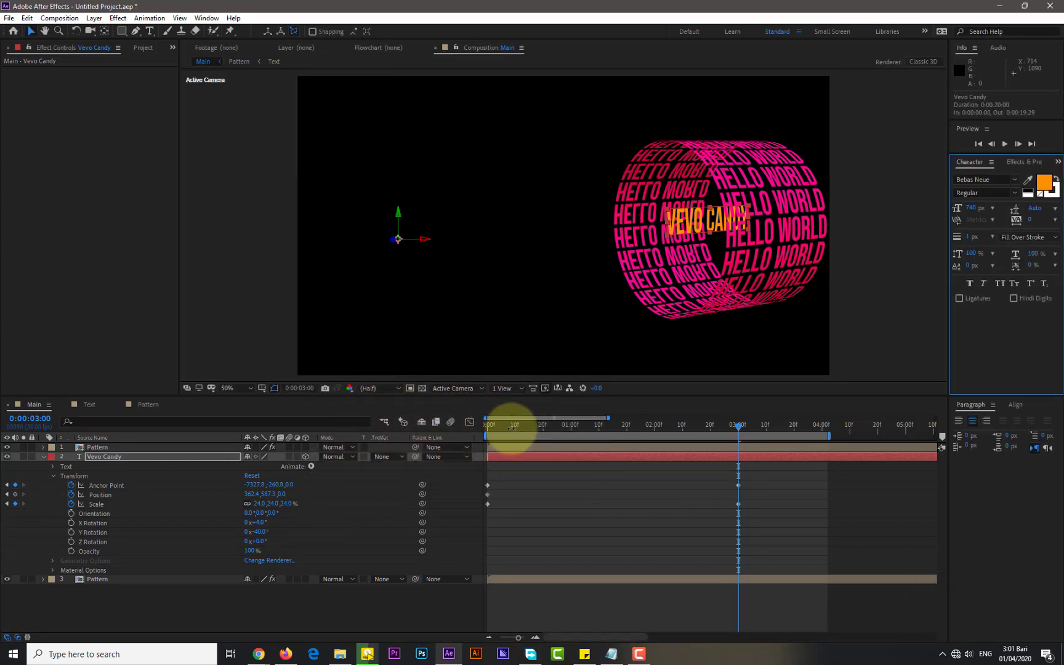
# At 0:00:03:00, set the text's Anchor Point Y to about -423.8
pyautogui.moveTo(508, 426); pyautogui.dragTo(740, 445)
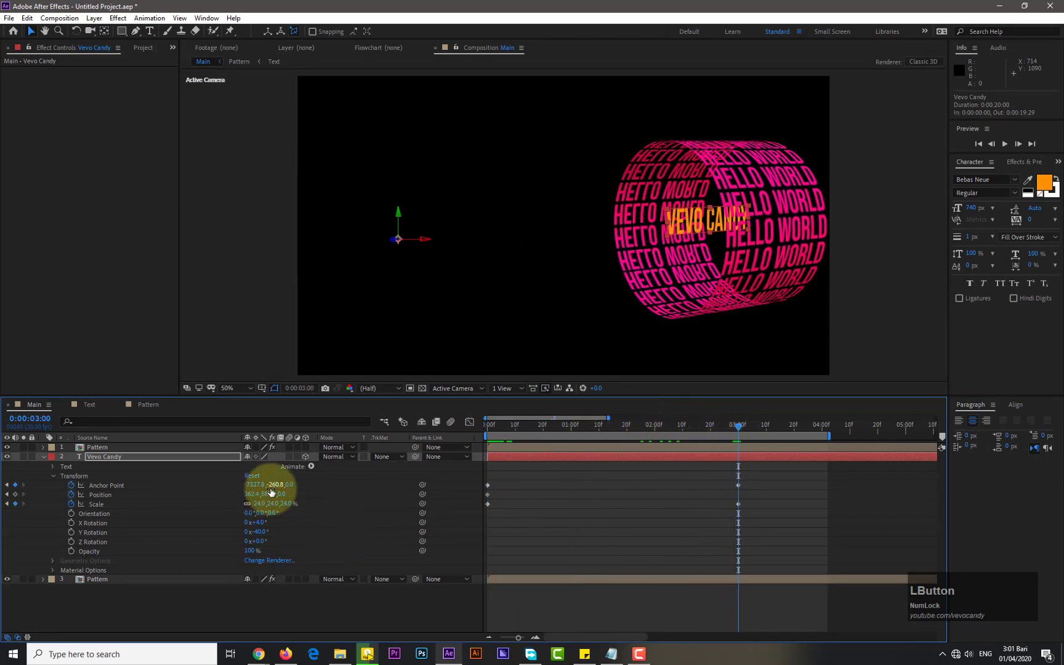
pyautogui.moveTo(277, 487); pyautogui.dragTo(169, 503)
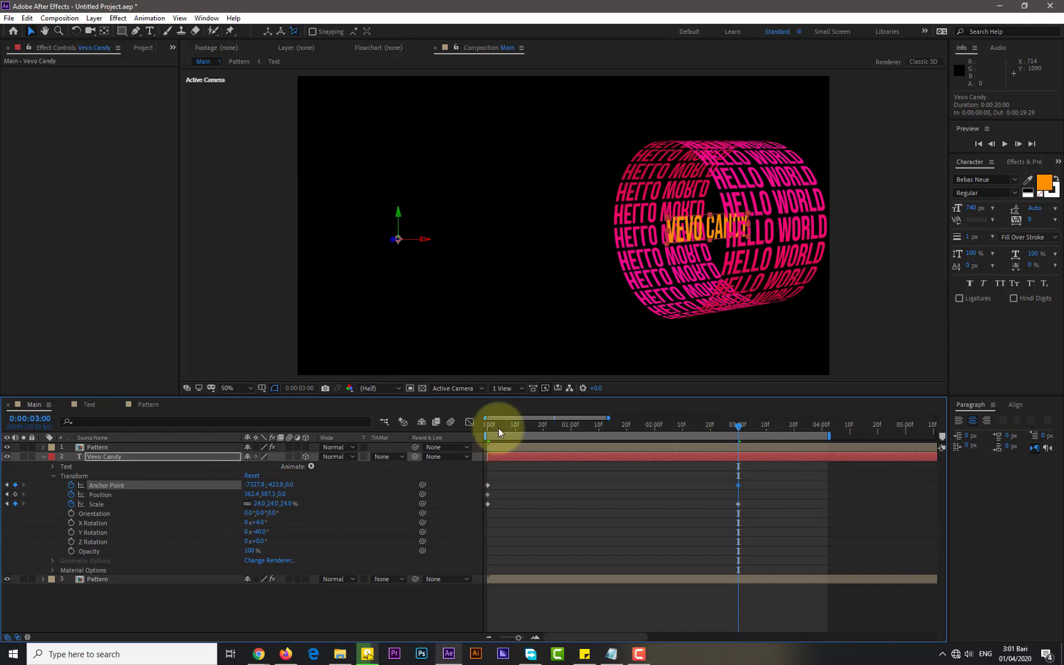
# Copy the text layer's first Anchor Point, Position and Scale keyframes and paste them at 0:00:03:20
pyautogui.moveTo(498, 427)
pyautogui.mouseDown()
pyautogui.moveTo(484, 423)
pyautogui.moveTo(749, 428)
pyautogui.moveTo(488, 433)
pyautogui.mouseUp()
pyautogui.moveTo(487, 433)
pyautogui.mouseDown()
pyautogui.moveTo(748, 430)
pyautogui.moveTo(490, 439)
pyautogui.mouseUp()
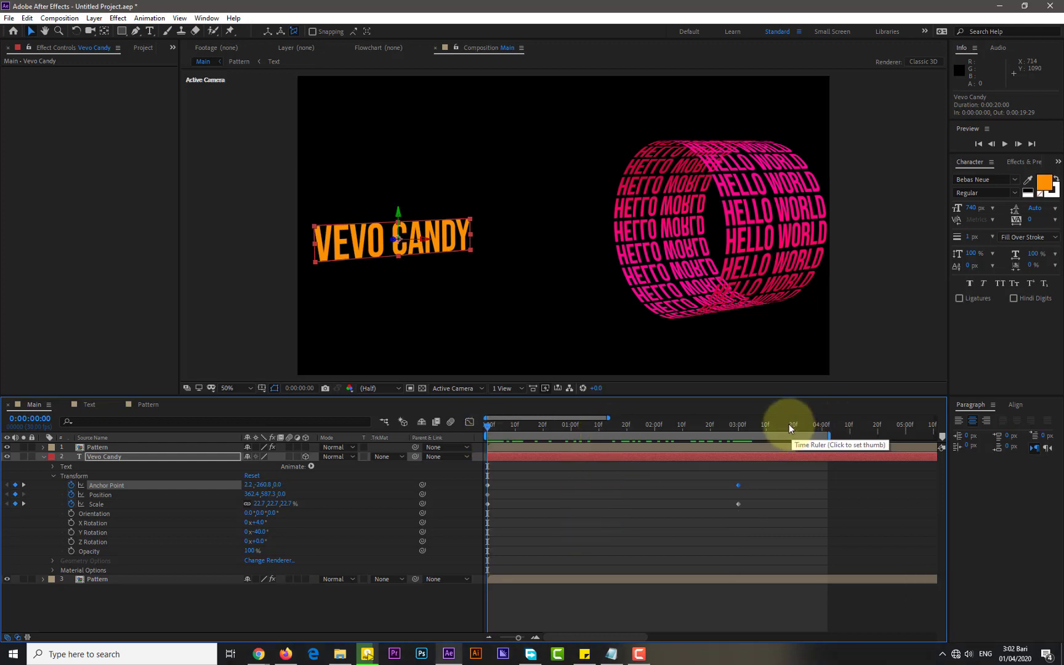
pyautogui.moveTo(487, 427); pyautogui.dragTo(536, 435)
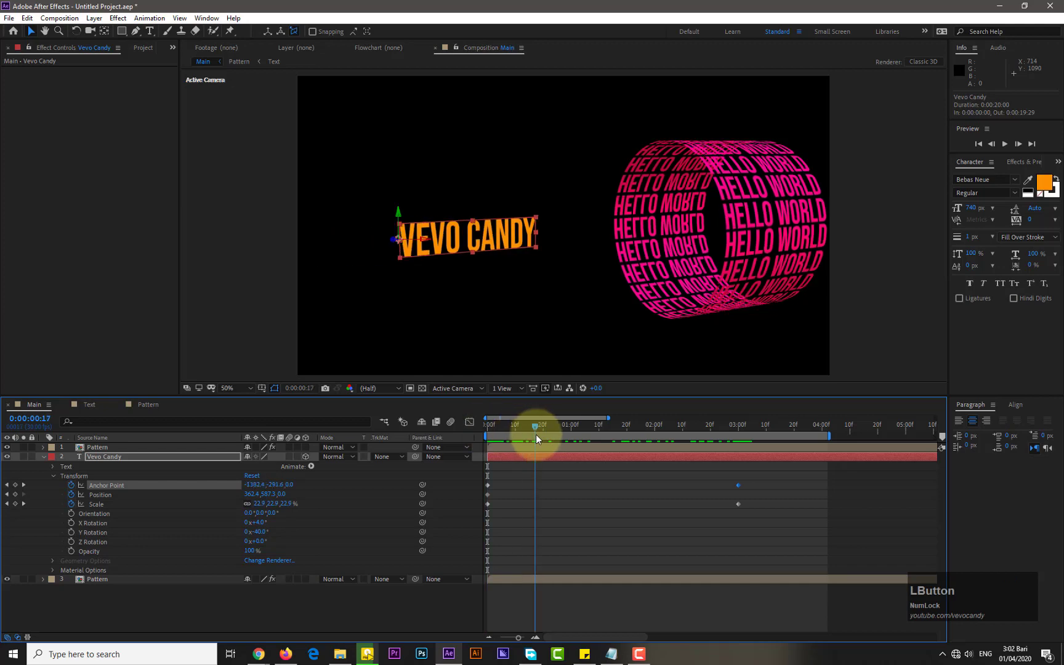
pyautogui.moveTo(499, 482); pyautogui.dragTo(485, 508)
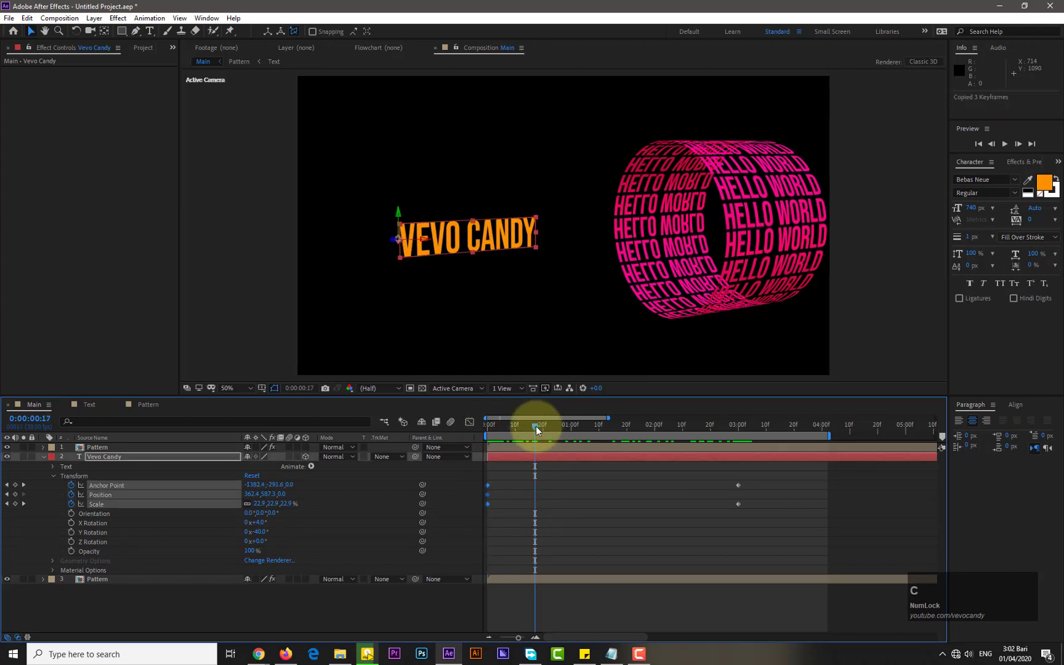
pyautogui.moveTo(535, 427); pyautogui.dragTo(795, 435)
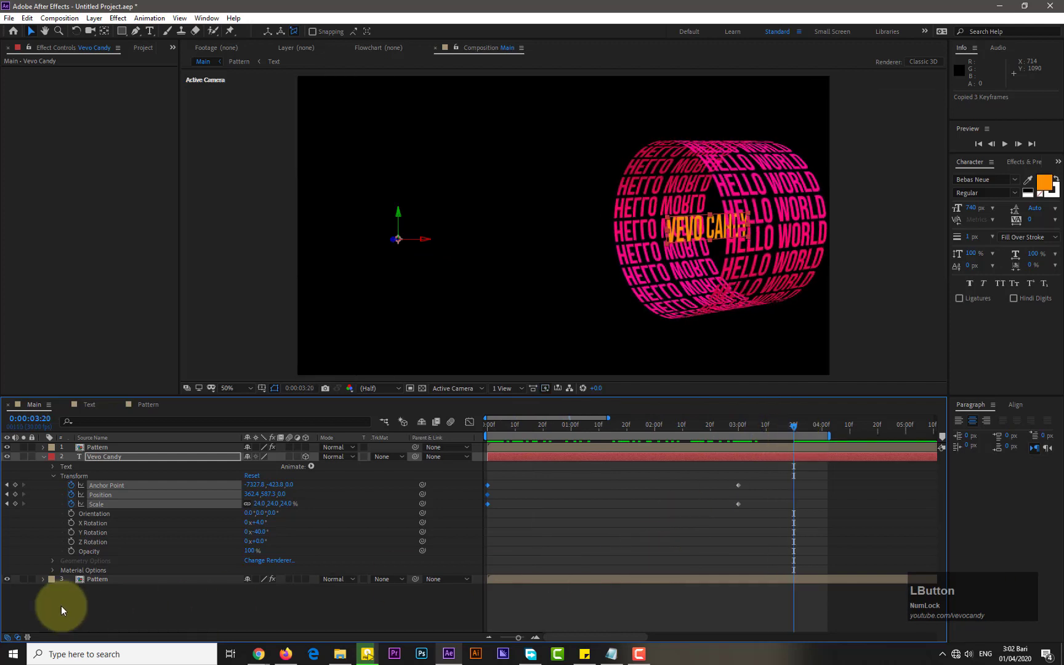
pyautogui.click(42, 579)
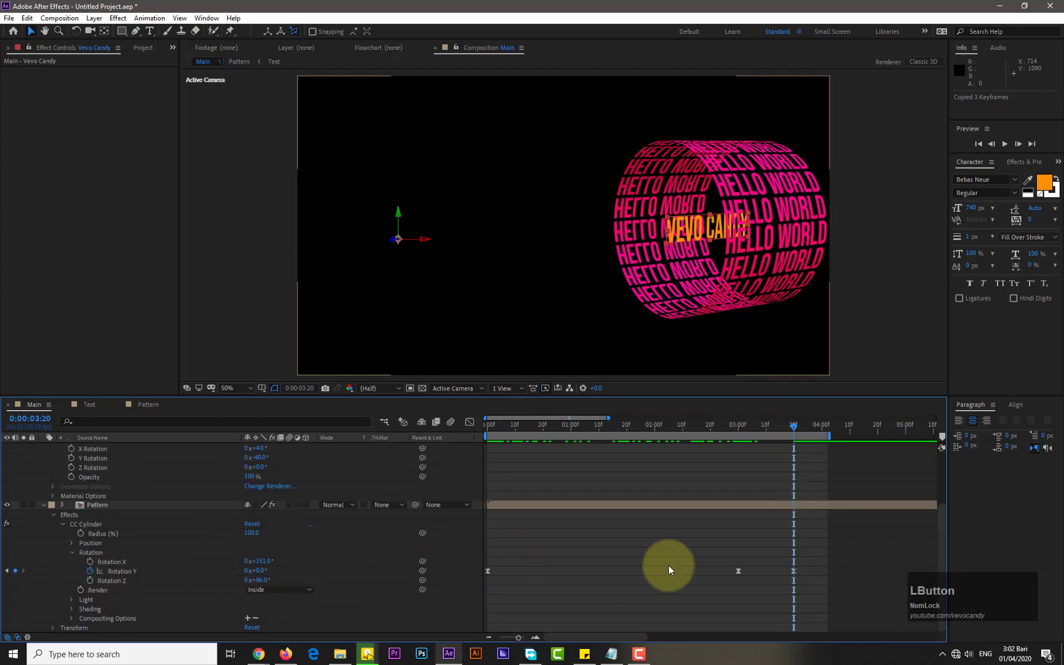
pyautogui.scroll(2, 717, 557)
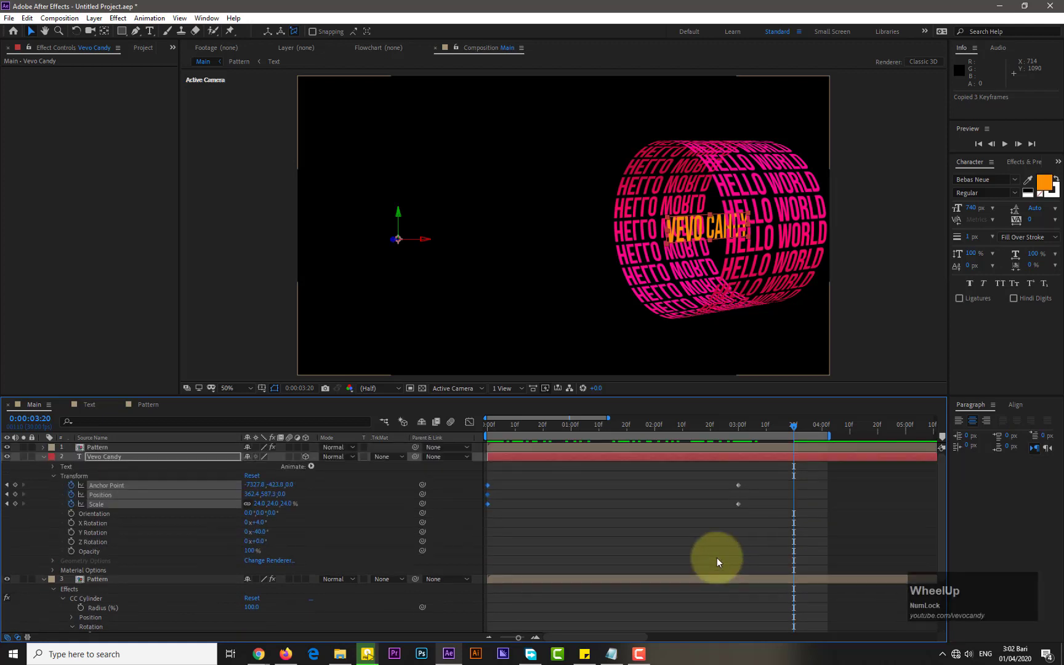
pyautogui.hotkey('ctrl', 'v')
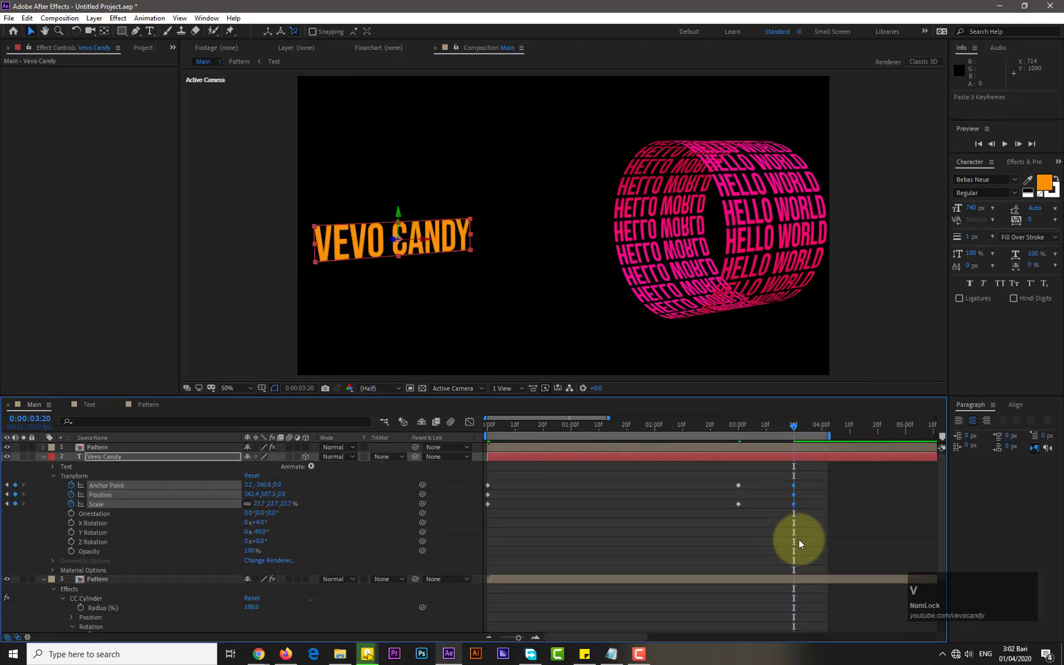
# Apply Easy Ease to all of the text layer's Anchor Point, Position and Scale keyframes
pyautogui.click(752, 544)
pyautogui.moveTo(814, 474); pyautogui.dragTo(488, 505)
pyautogui.rightClick(487, 504)
pyautogui.moveTo(547, 498)
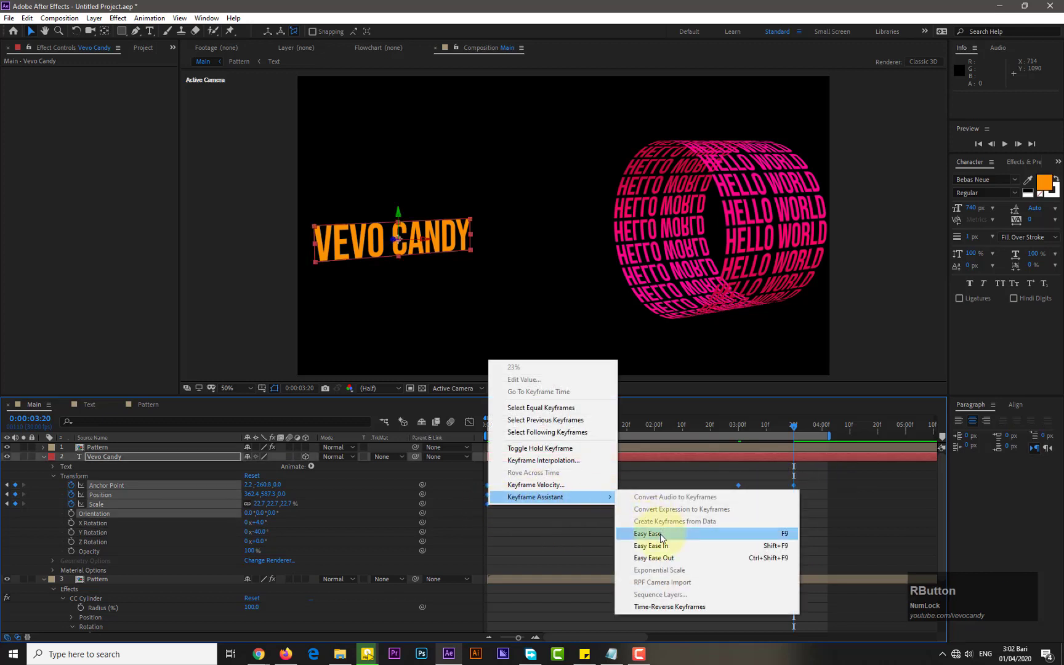
pyautogui.click(628, 534)
# In the Graph Editor, stretch the first keyframe's speed handle to lengthen the text's ease-out
pyautogui.click(765, 519)
pyautogui.moveTo(748, 481); pyautogui.dragTo(488, 496)
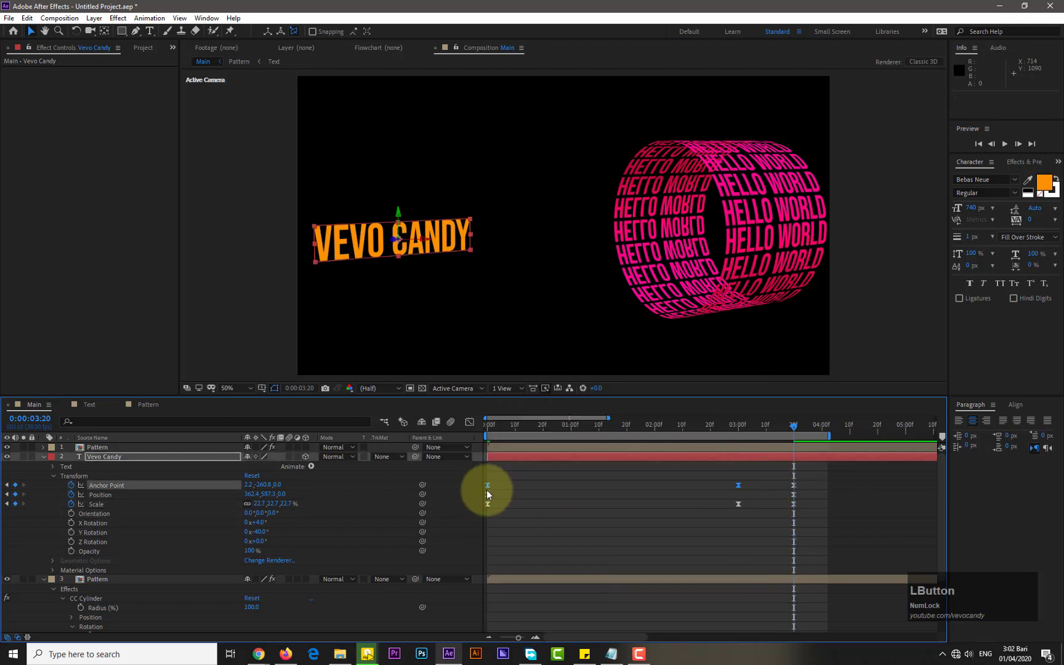
pyautogui.click(470, 422)
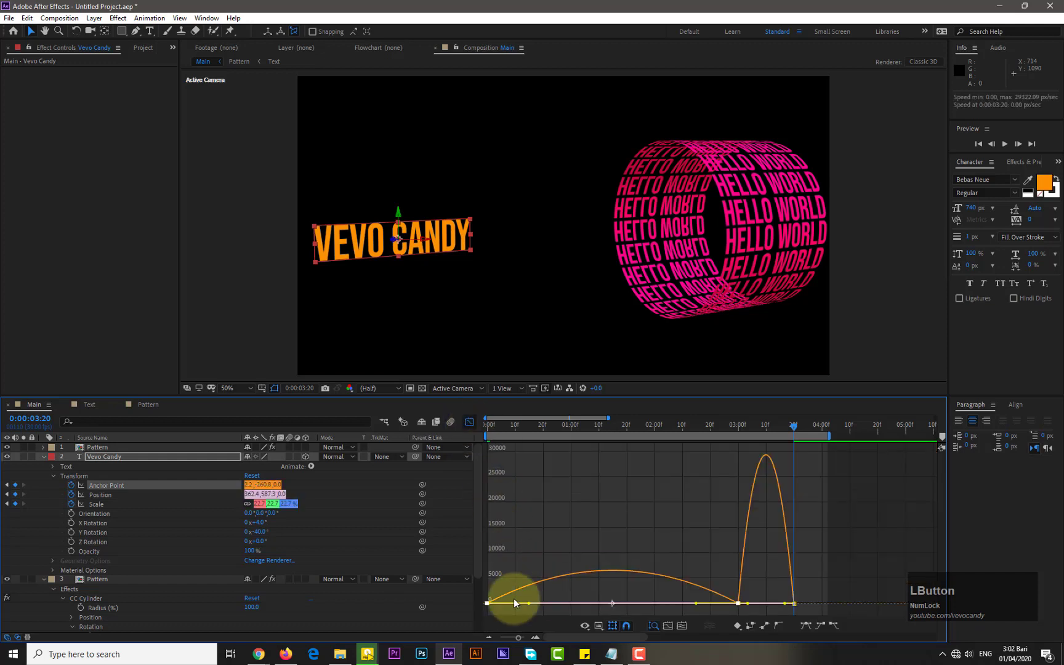
pyautogui.moveTo(527, 602); pyautogui.dragTo(613, 604)
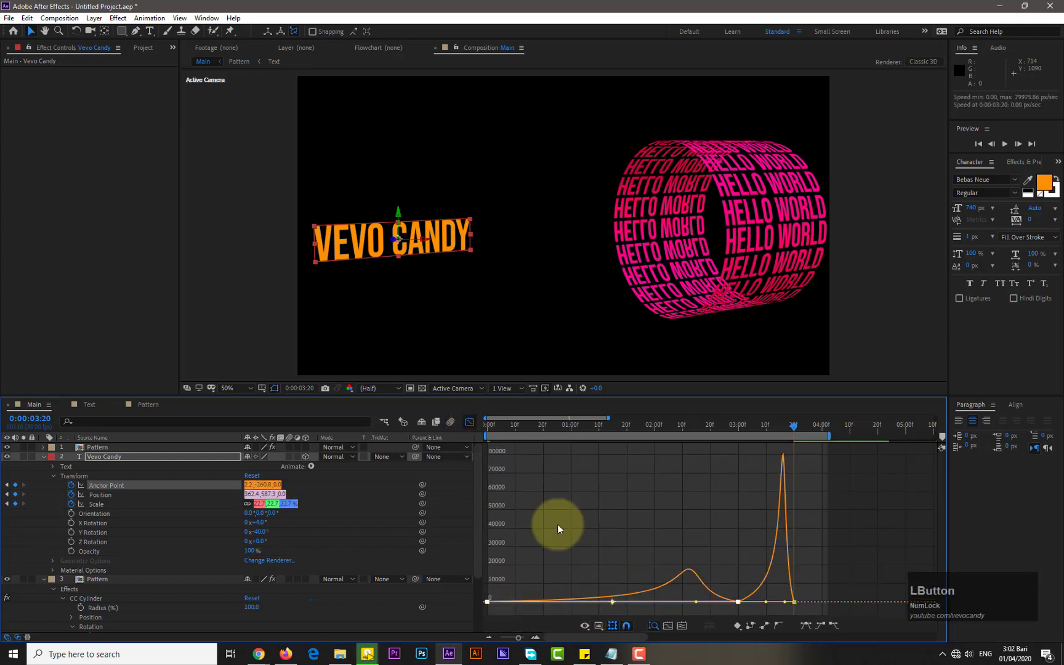
# Inspect the text keyframes' speed curves in the Graph Editor and return to the start of the timeline
pyautogui.click(469, 422)
pyautogui.moveTo(749, 500); pyautogui.dragTo(487, 509)
pyautogui.click(469, 422)
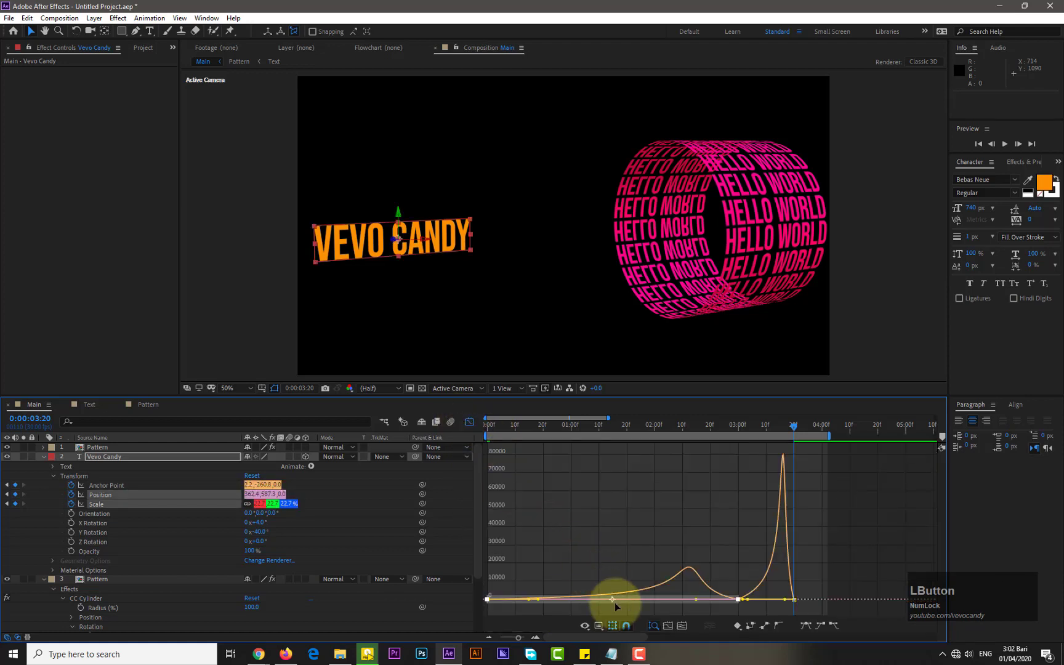
pyautogui.click(469, 422)
pyautogui.click(488, 425)
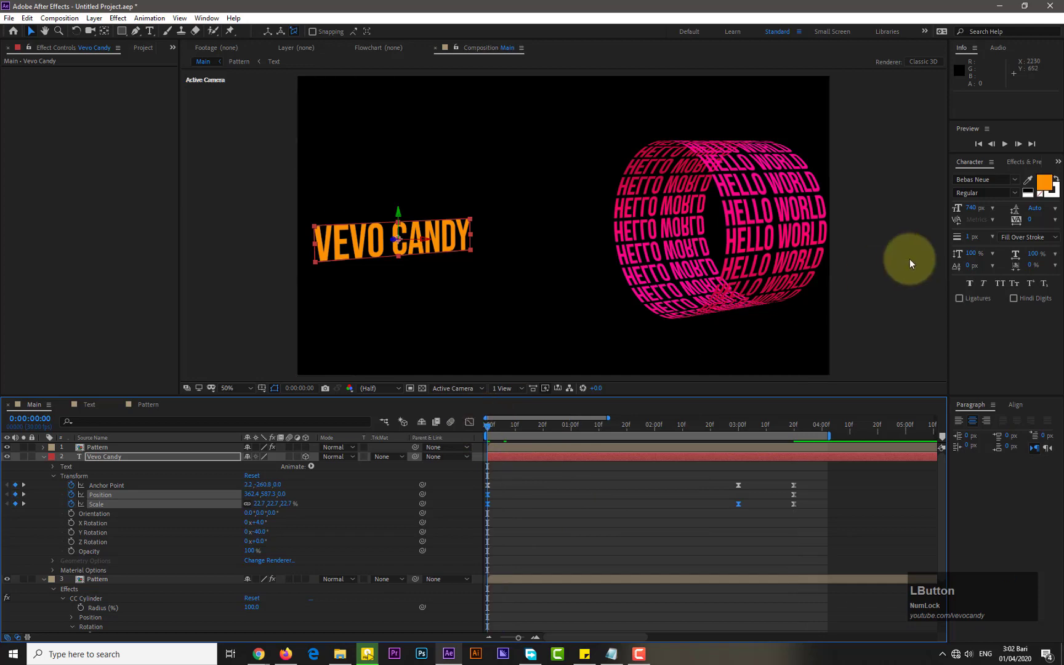
# Play a preview of the animation and stop it
pyautogui.click(1001, 148)
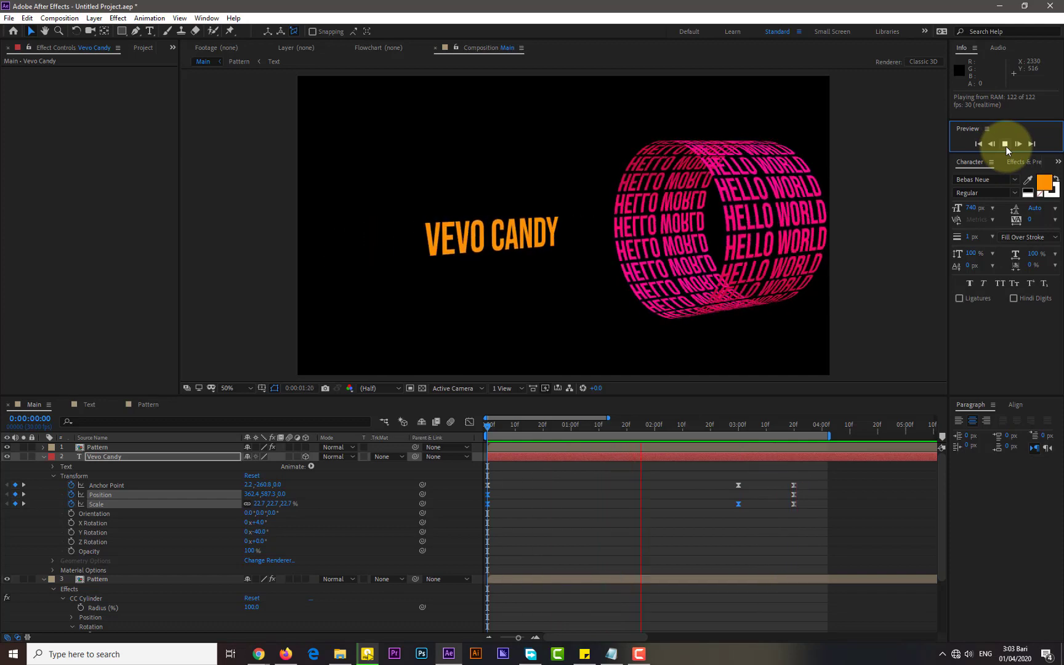
pyautogui.click(1007, 146)
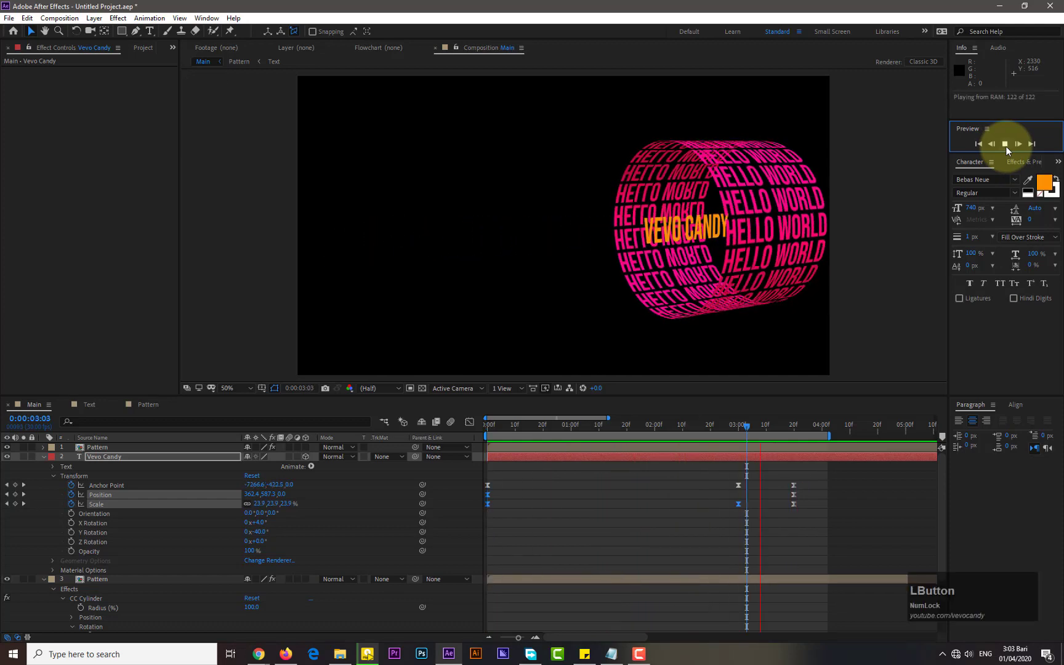
# Collapse the layers and search the Effects & Presets panel for drop shadow
pyautogui.click(45, 457)
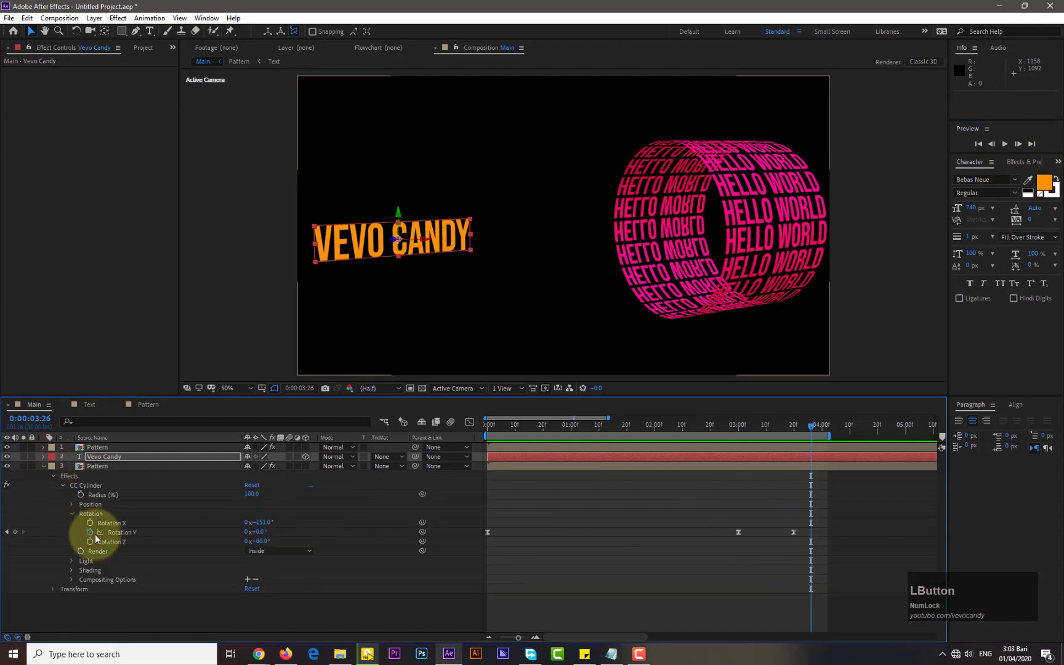
pyautogui.click(45, 466)
pyautogui.click(147, 498)
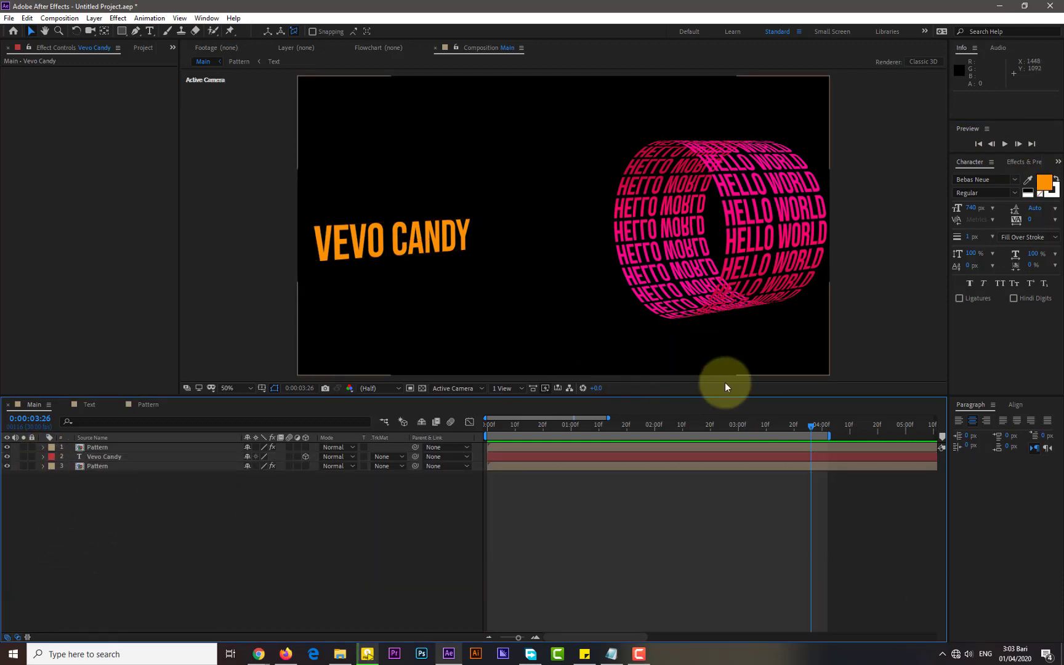
pyautogui.click(207, 18)
pyautogui.click(245, 276)
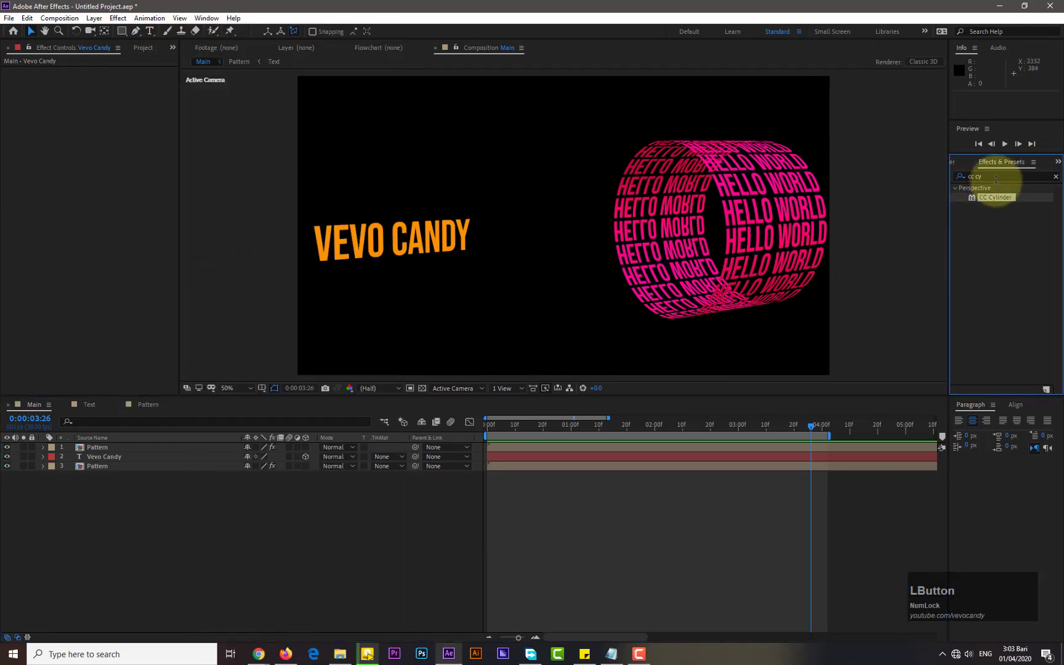
pyautogui.click(976, 176)
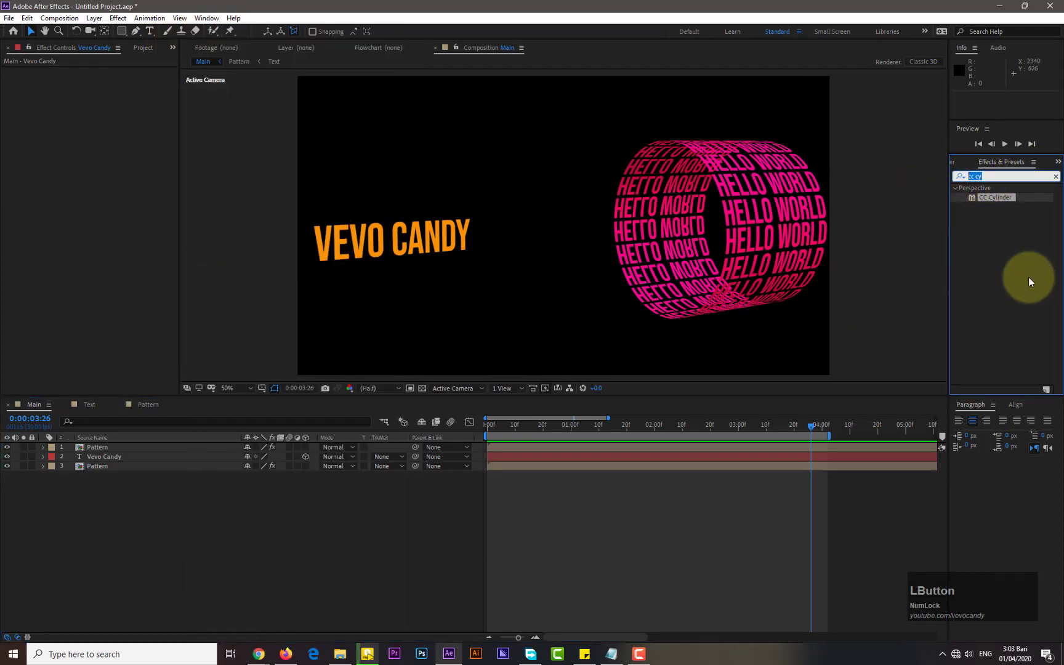
pyautogui.write('drop shadow')
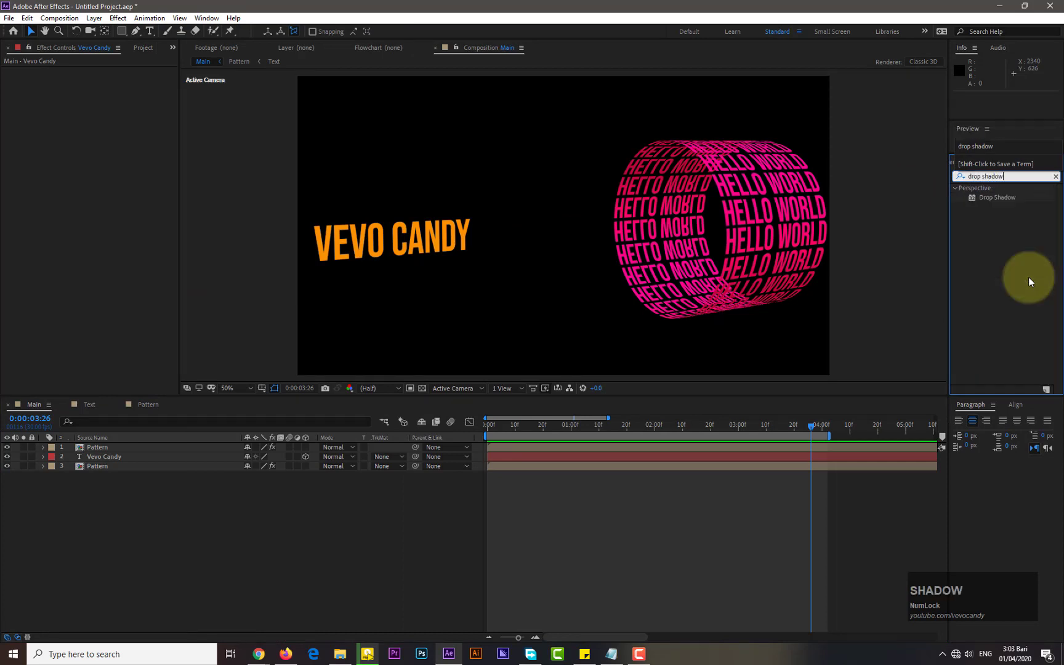
# Apply the Drop Shadow effect to the top Pattern layer
pyautogui.click(170, 449)
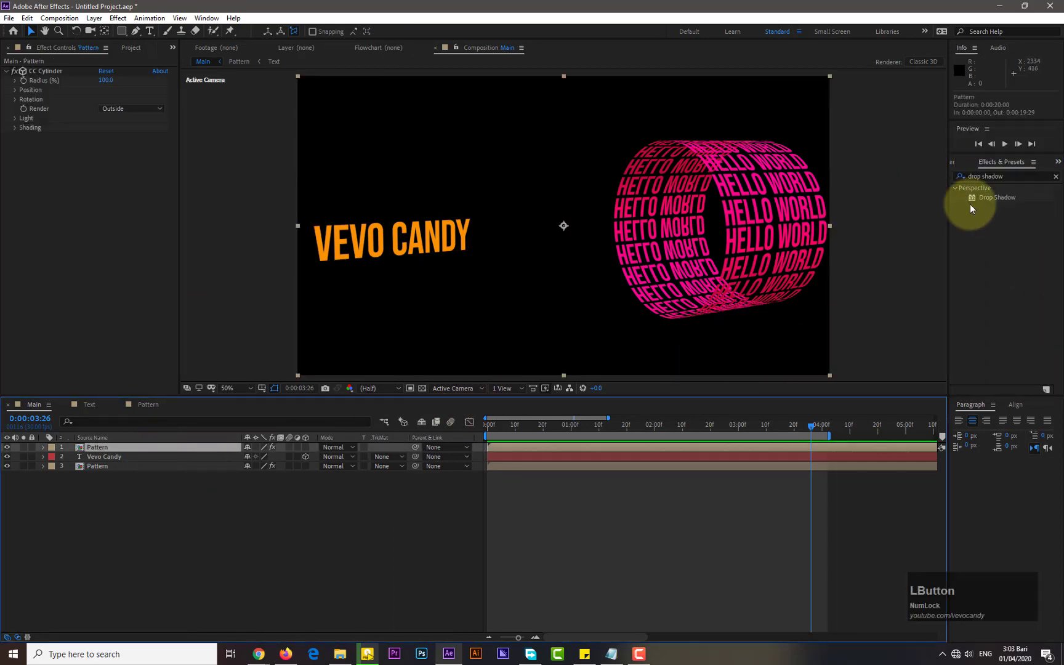
pyautogui.moveTo(986, 198); pyautogui.dragTo(83, 444)
pyautogui.click(192, 438)
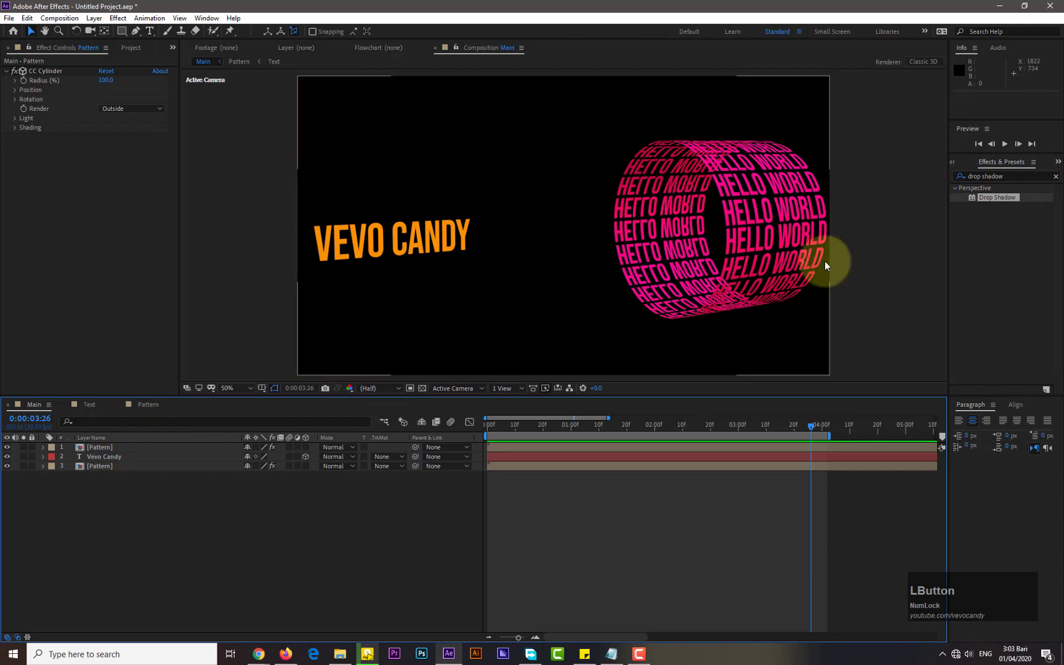
pyautogui.moveTo(983, 198); pyautogui.dragTo(170, 452)
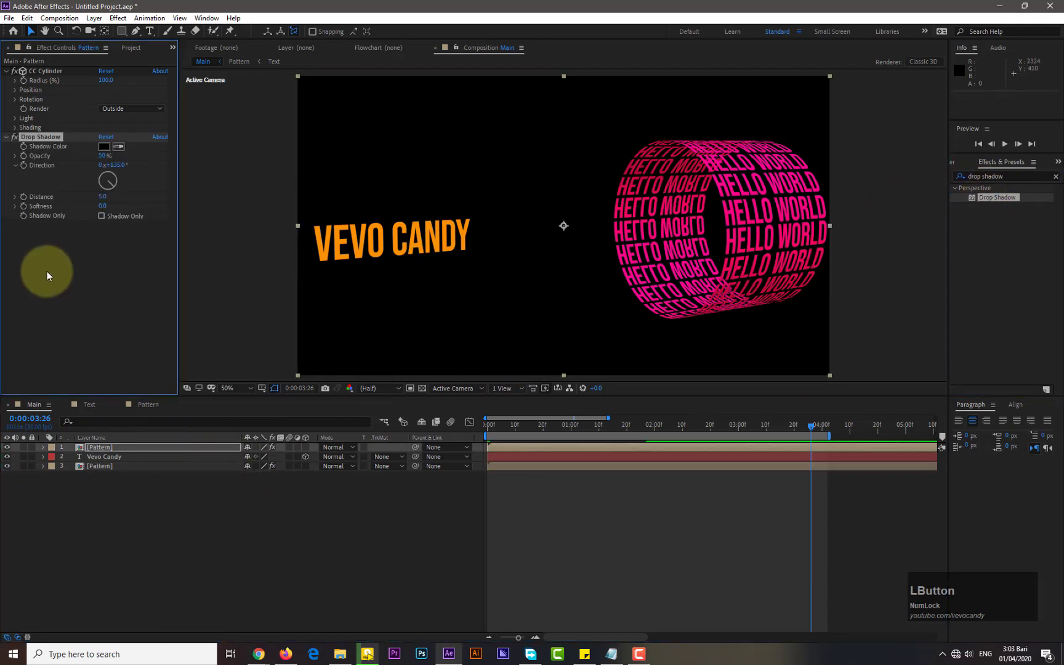
# Set the Drop Shadow colour to a light peach orange
pyautogui.click(104, 147)
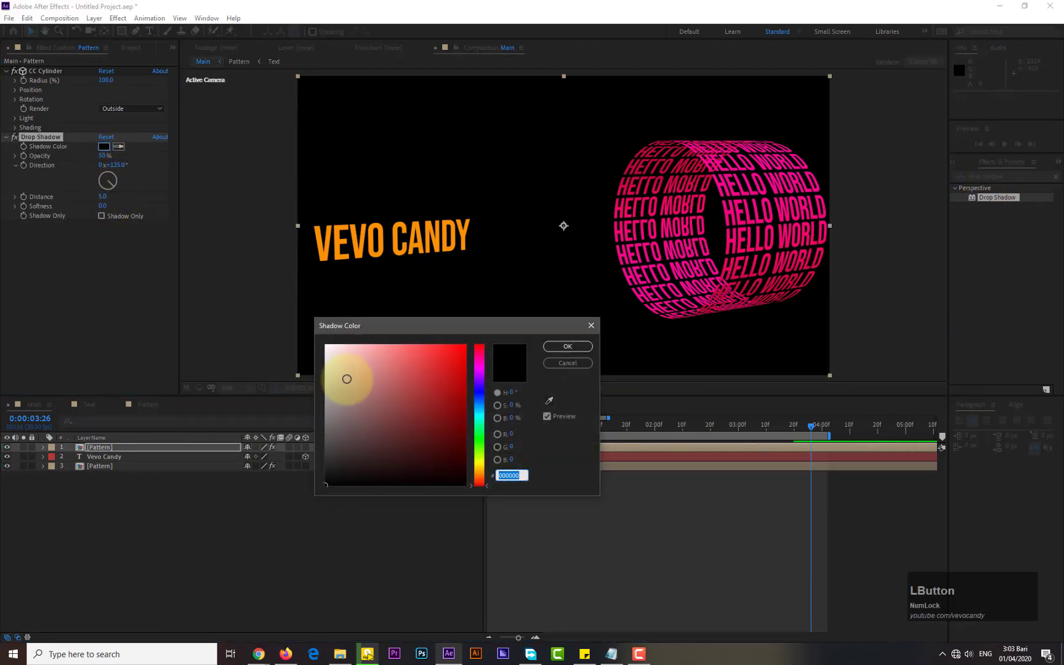
pyautogui.moveTo(344, 375); pyautogui.dragTo(315, 346)
pyautogui.moveTo(477, 463); pyautogui.dragTo(480, 476)
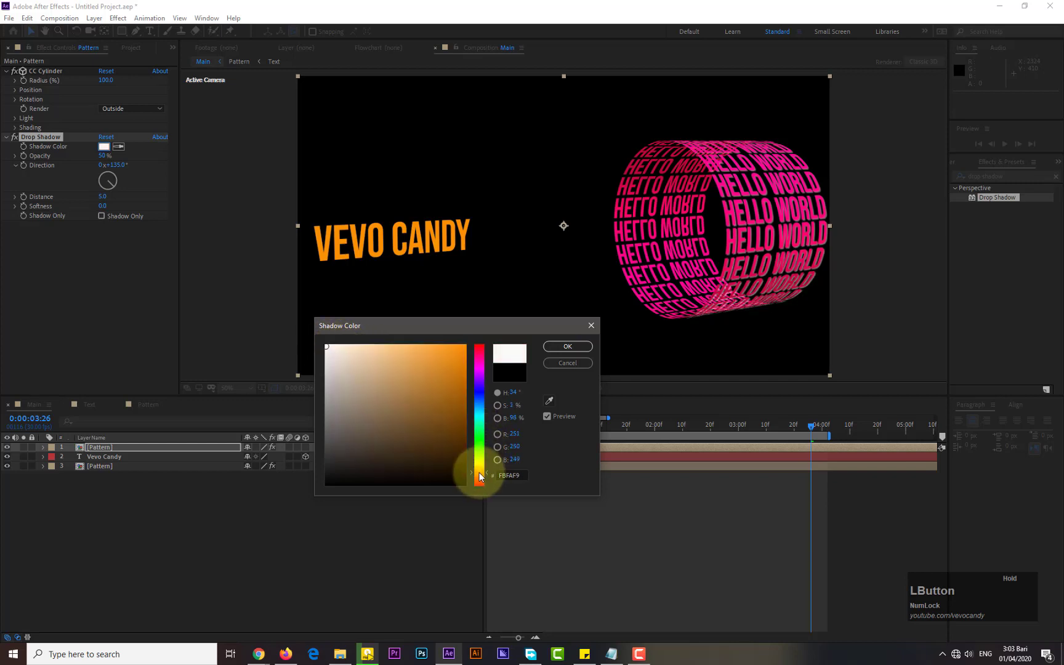
pyautogui.moveTo(363, 373); pyautogui.dragTo(367, 349)
pyautogui.click(568, 346)
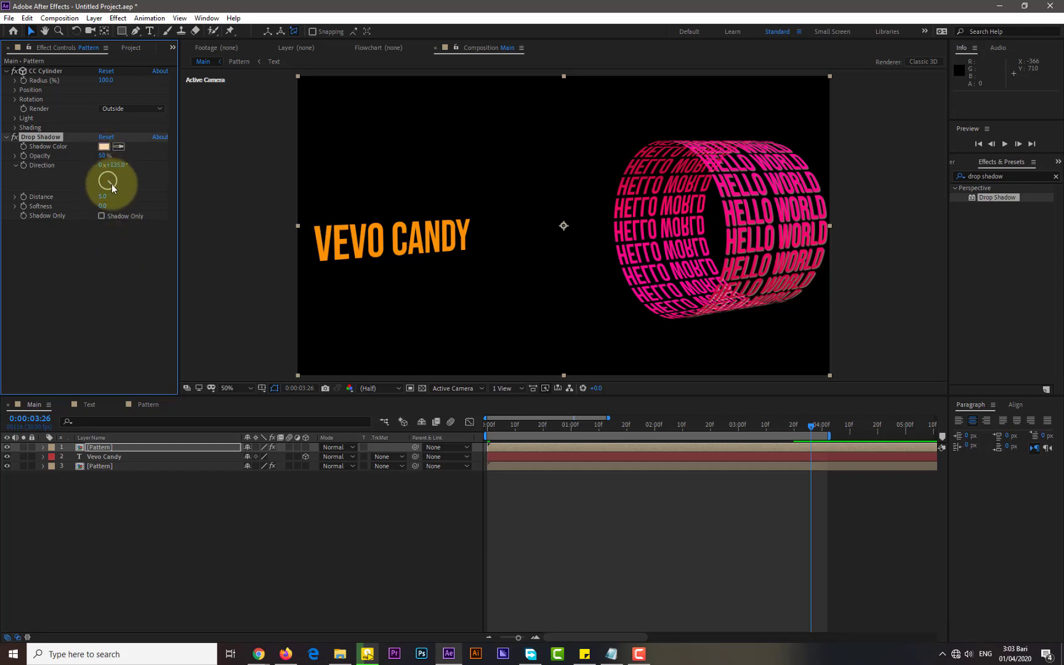
# Set the shadow Direction to 267° and its Opacity to 100% at 0:00:02:23
pyautogui.moveTo(111, 184); pyautogui.dragTo(76, 183)
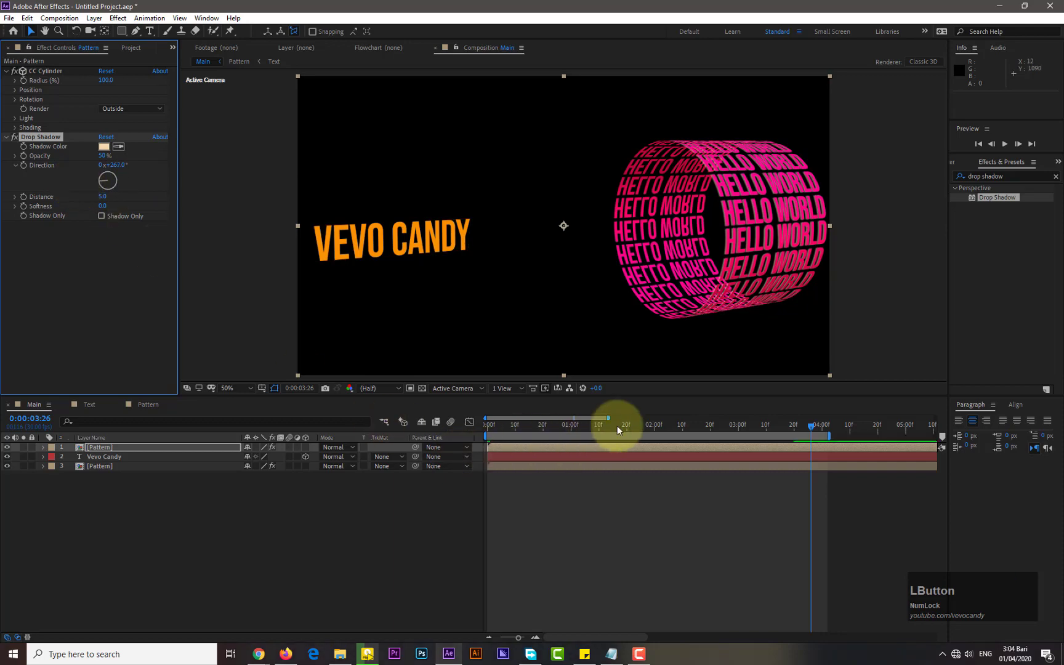
pyautogui.moveTo(617, 425); pyautogui.dragTo(720, 430)
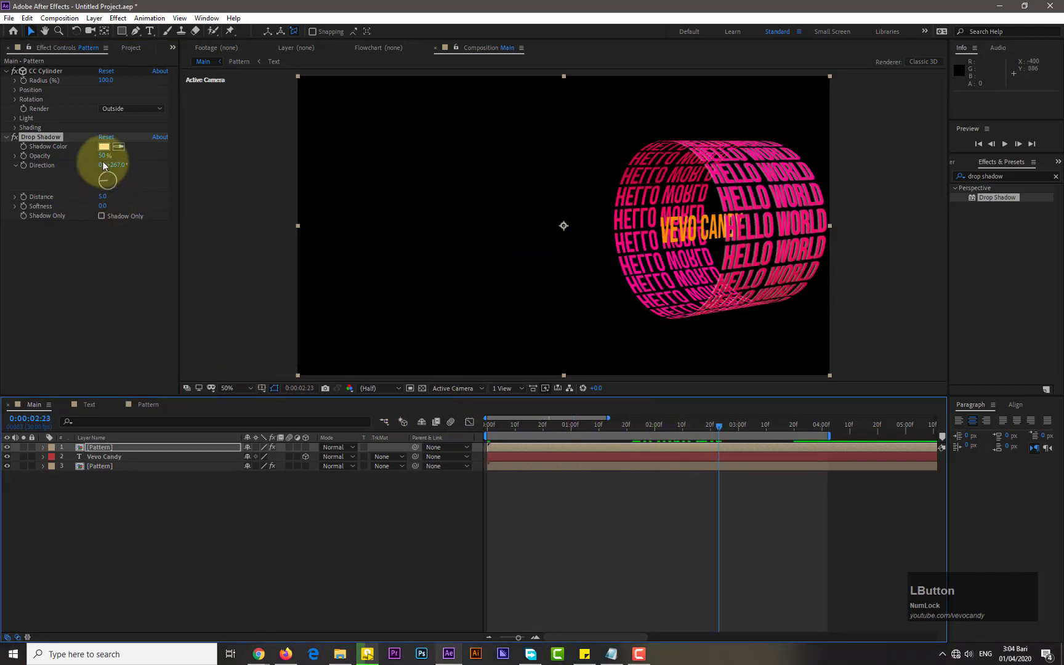
pyautogui.moveTo(105, 156); pyautogui.dragTo(186, 157)
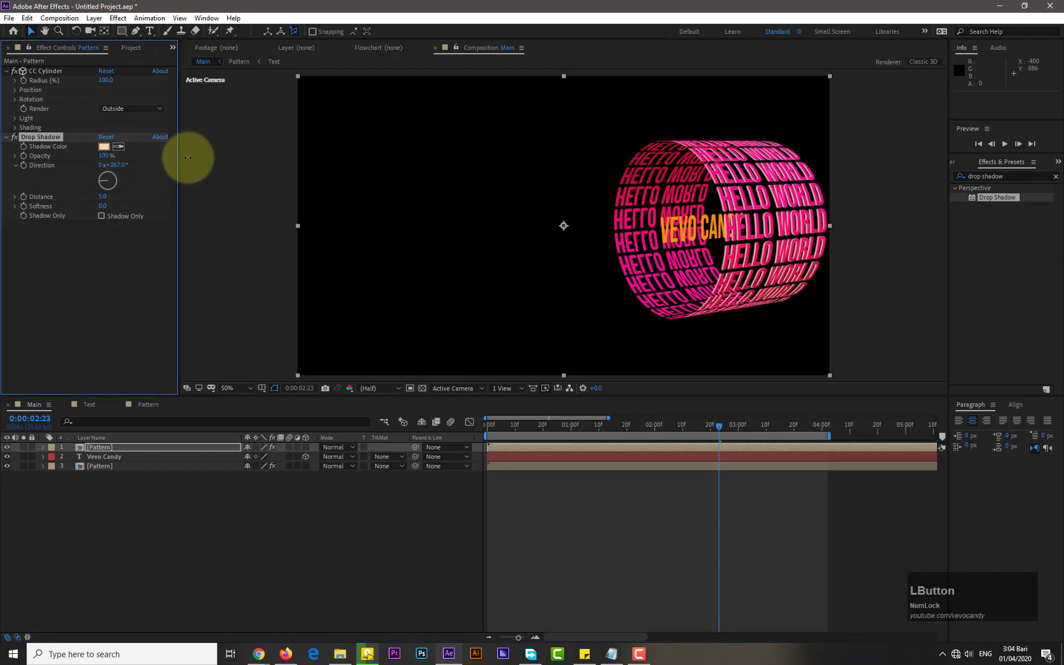
# Set the Drop Shadow Distance to 44 and Opacity to 34%
pyautogui.click(101, 215)
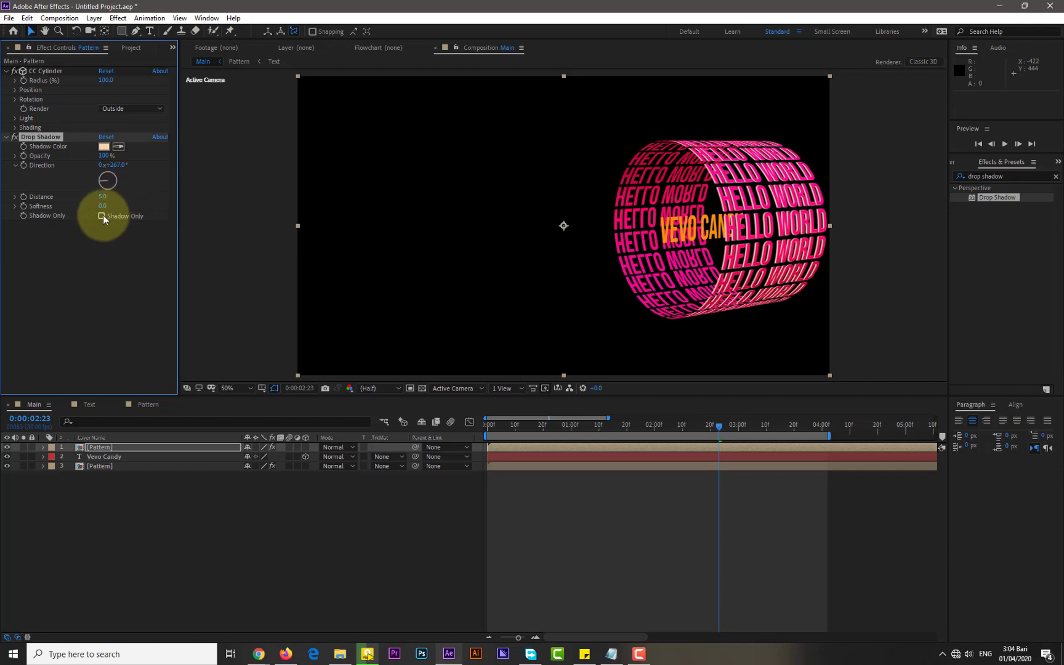
pyautogui.click(102, 216)
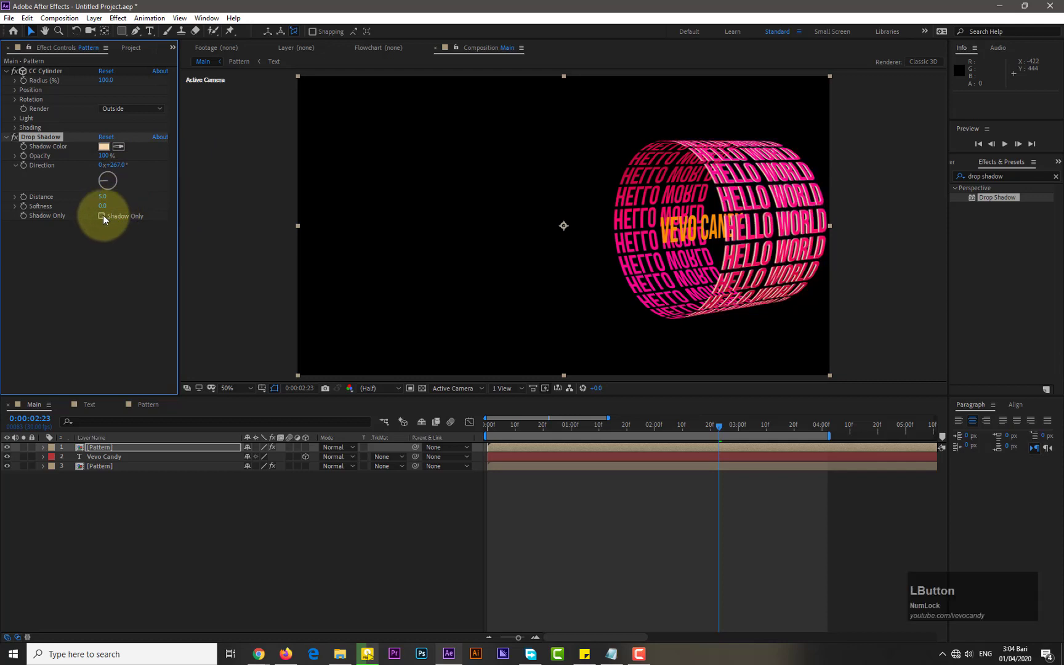
pyautogui.moveTo(104, 155); pyautogui.dragTo(70, 162)
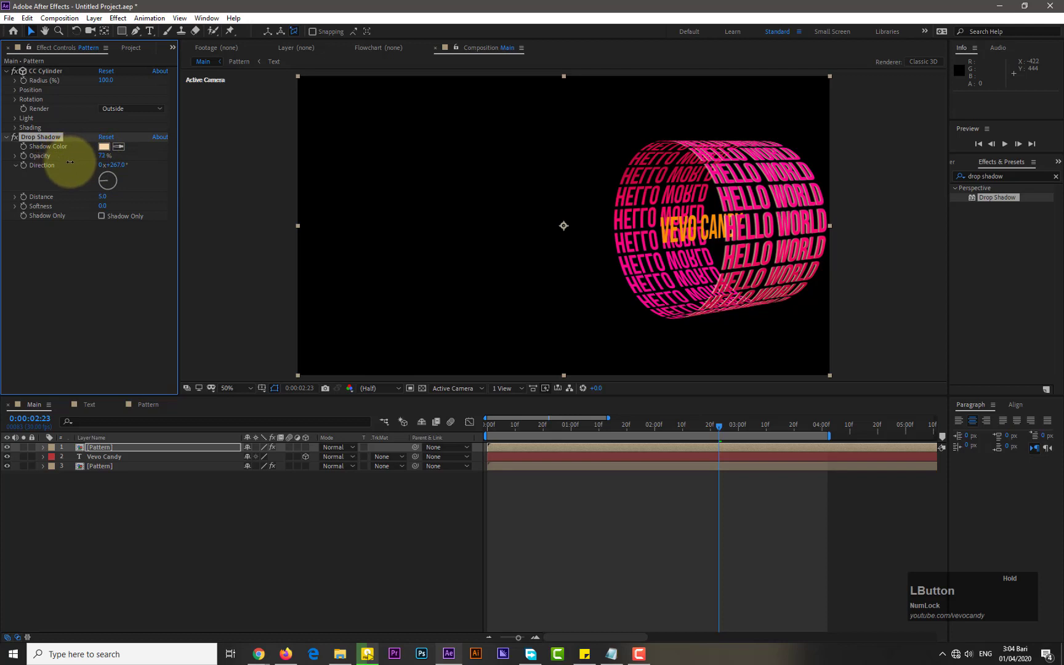
pyautogui.moveTo(104, 196); pyautogui.dragTo(124, 197)
pyautogui.moveTo(105, 156); pyautogui.dragTo(34, 157)
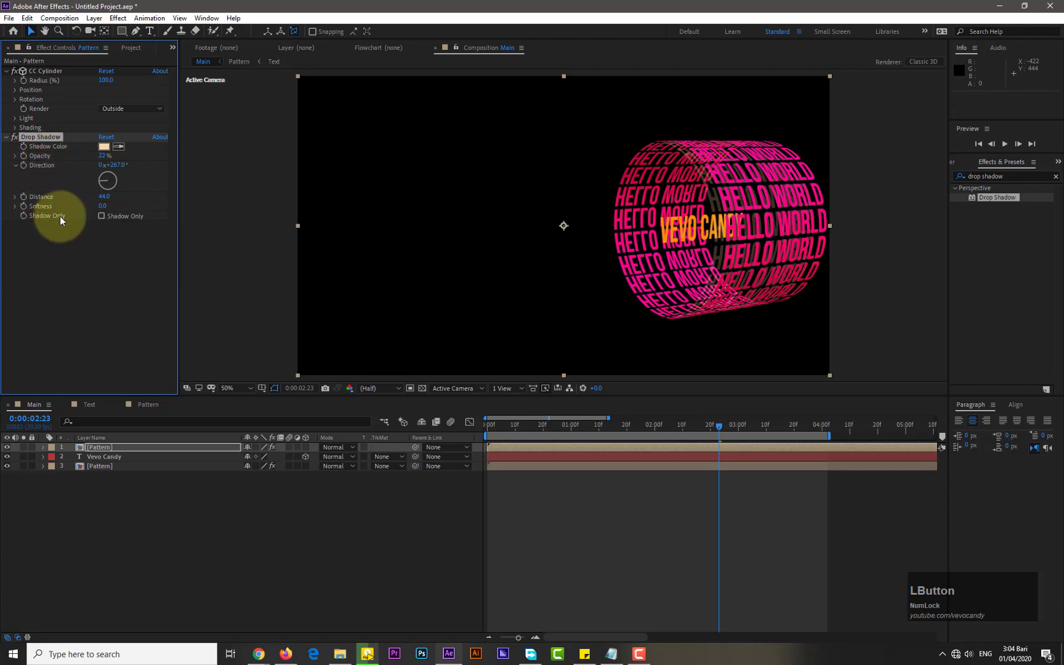
pyautogui.moveTo(103, 156); pyautogui.dragTo(125, 163)
# Set the shadow Softness to 99 and turn on Shadow Only
pyautogui.moveTo(104, 206); pyautogui.dragTo(152, 204)
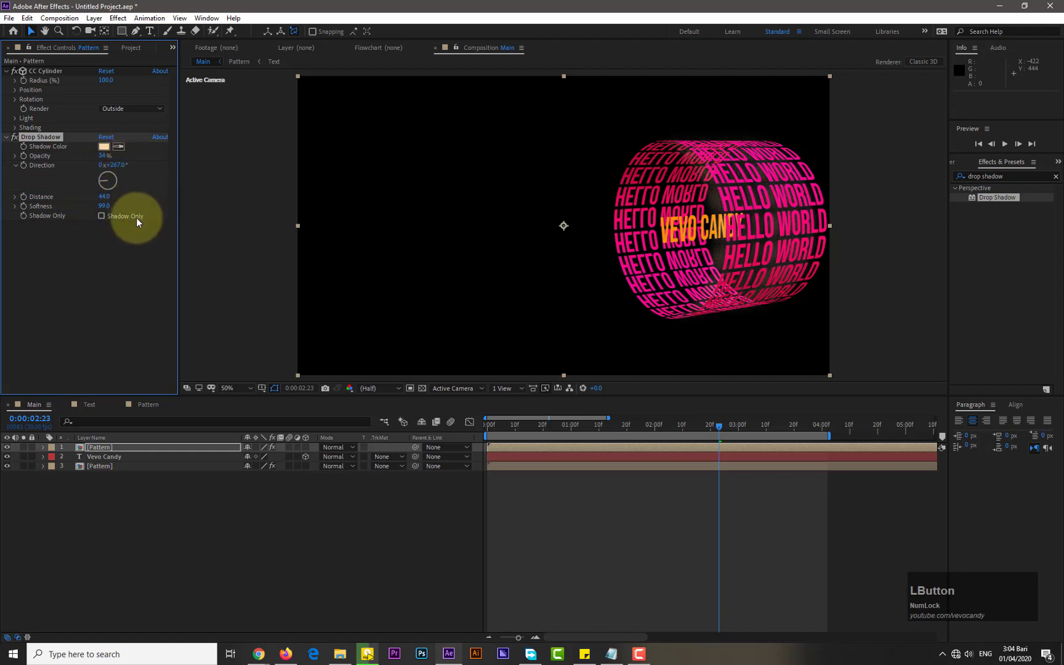
pyautogui.click(102, 216)
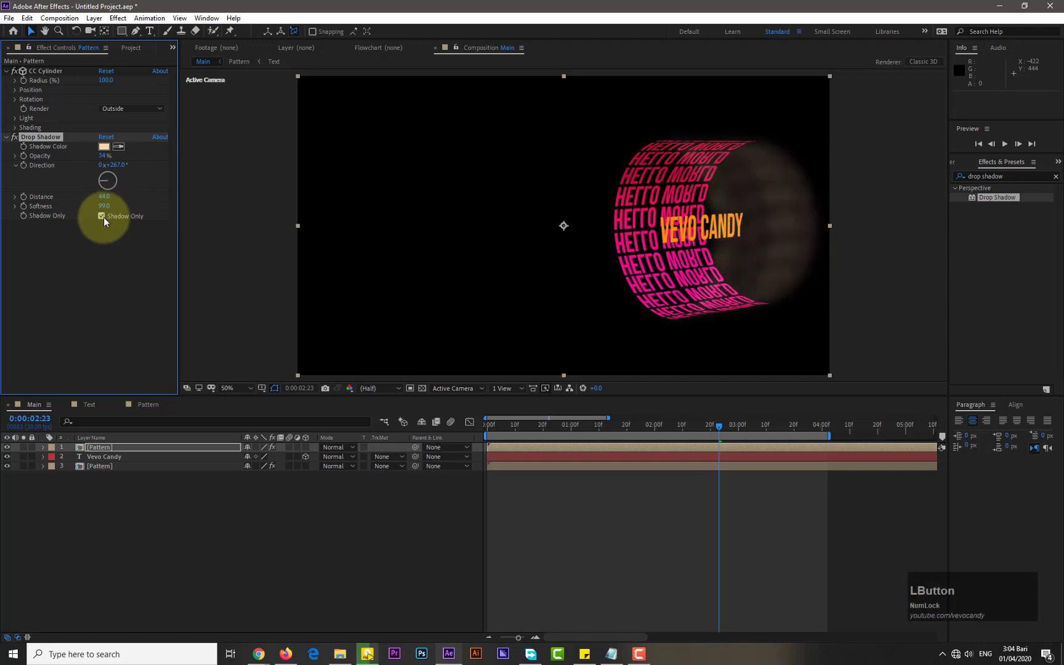
# Turn off Shadow Only, then set the shadow Softness to 130 and Opacity to 56%
pyautogui.click(102, 217)
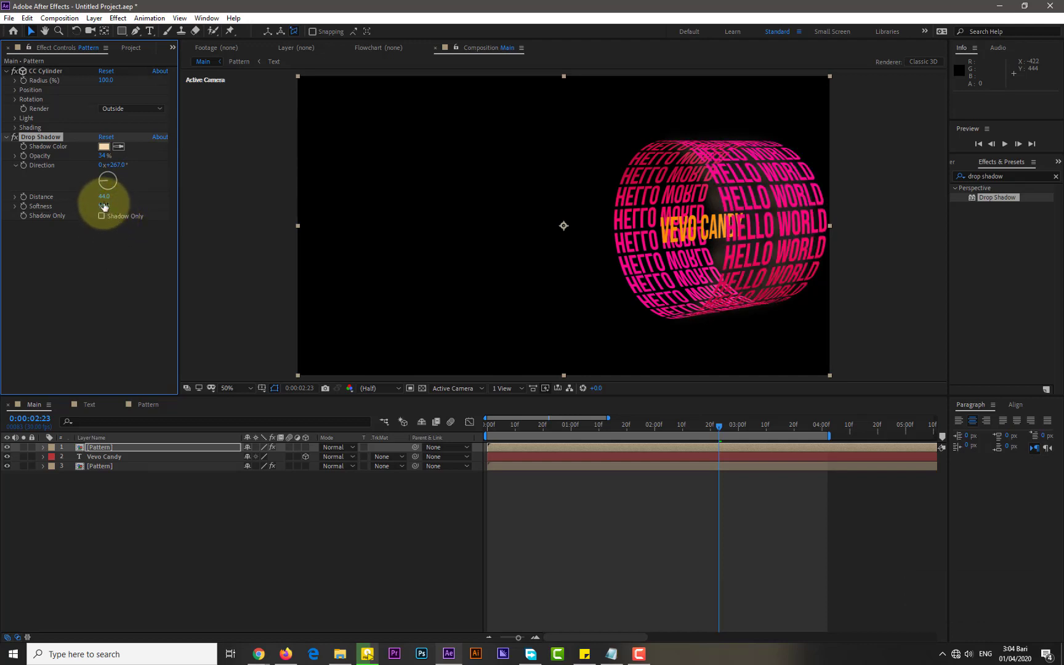
pyautogui.moveTo(104, 206); pyautogui.dragTo(102, 205)
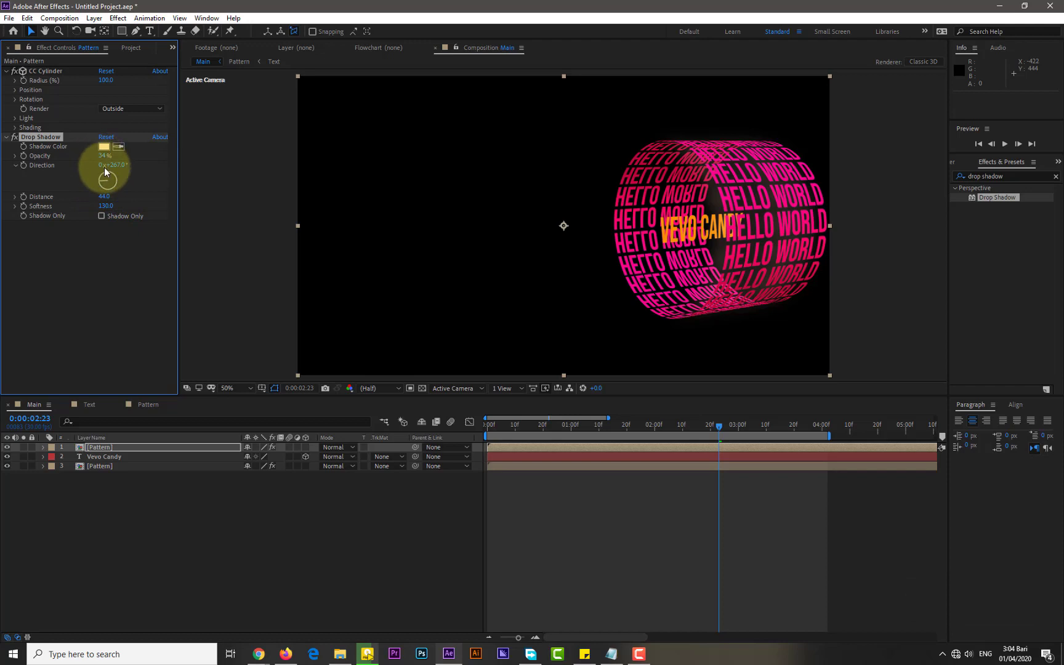
pyautogui.moveTo(103, 158); pyautogui.dragTo(138, 161)
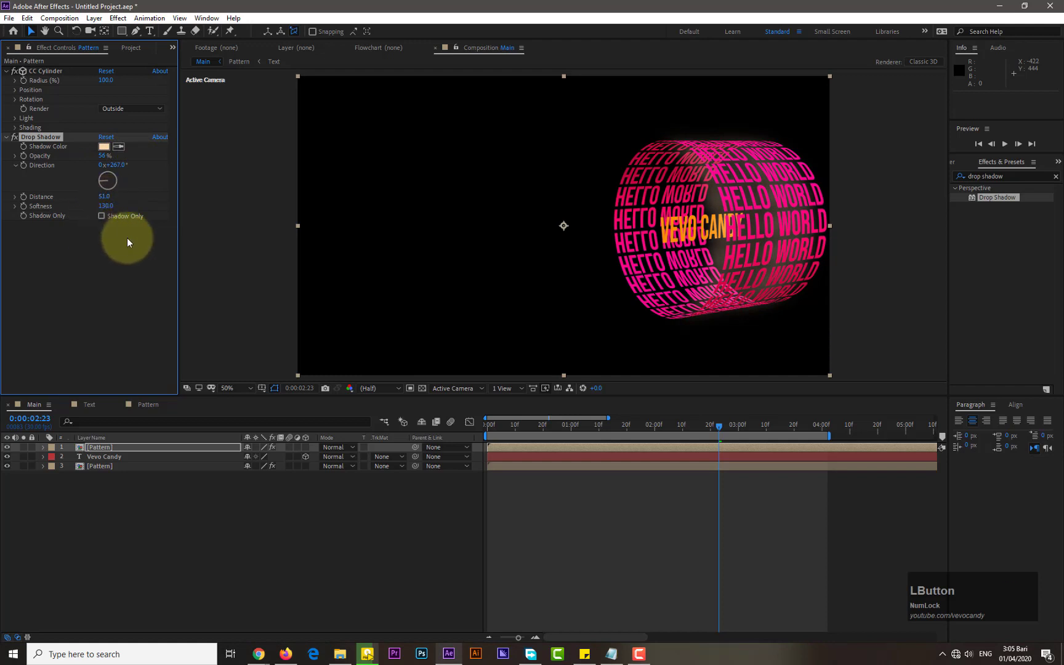
# Change the Drop Shadow colour to a light pink, E494BF
pyautogui.click(104, 146)
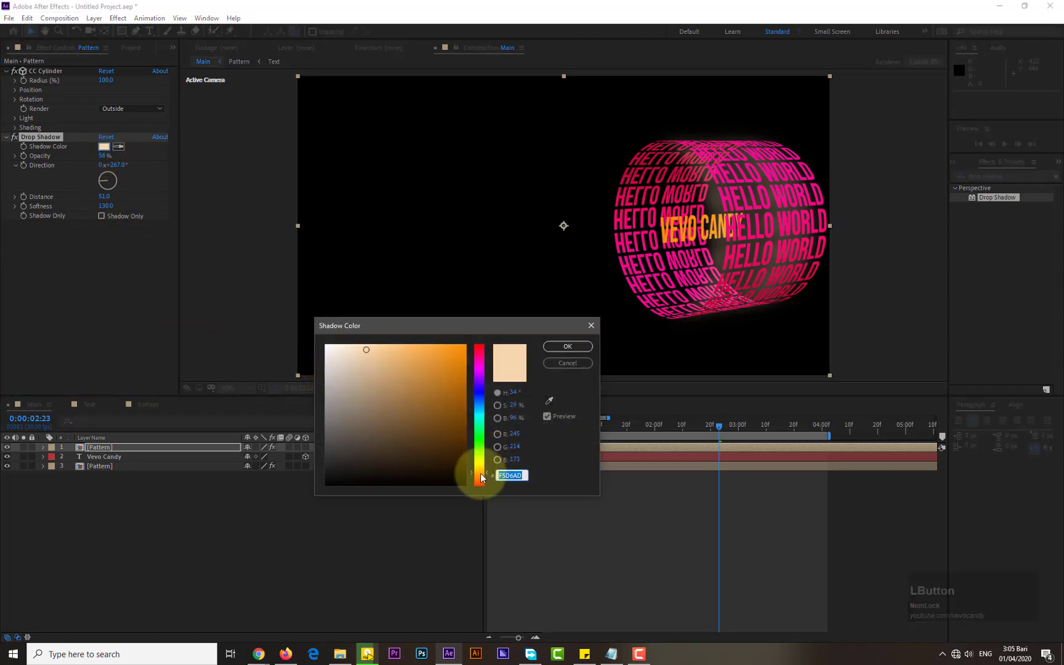
pyautogui.moveTo(480, 475); pyautogui.dragTo(481, 479)
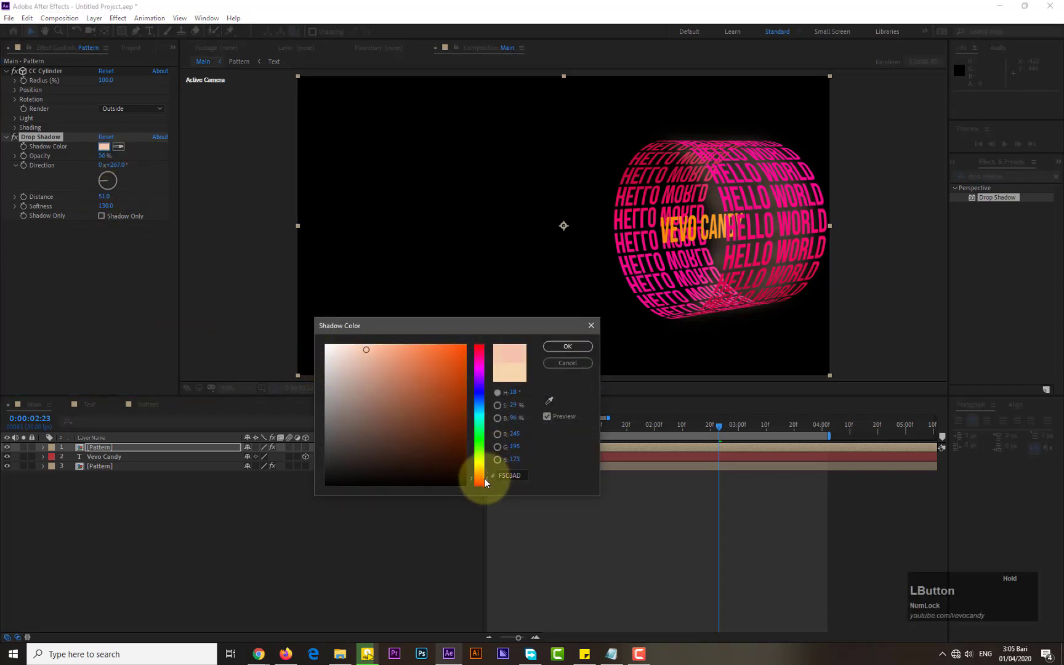
pyautogui.click(375, 359)
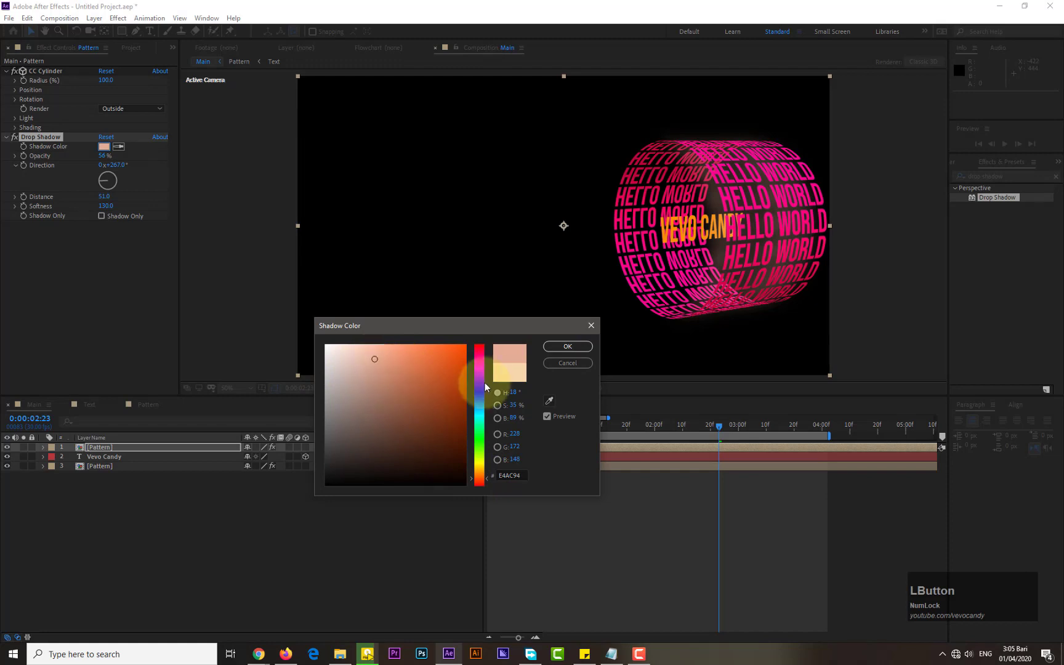
pyautogui.moveTo(485, 387); pyautogui.dragTo(484, 363)
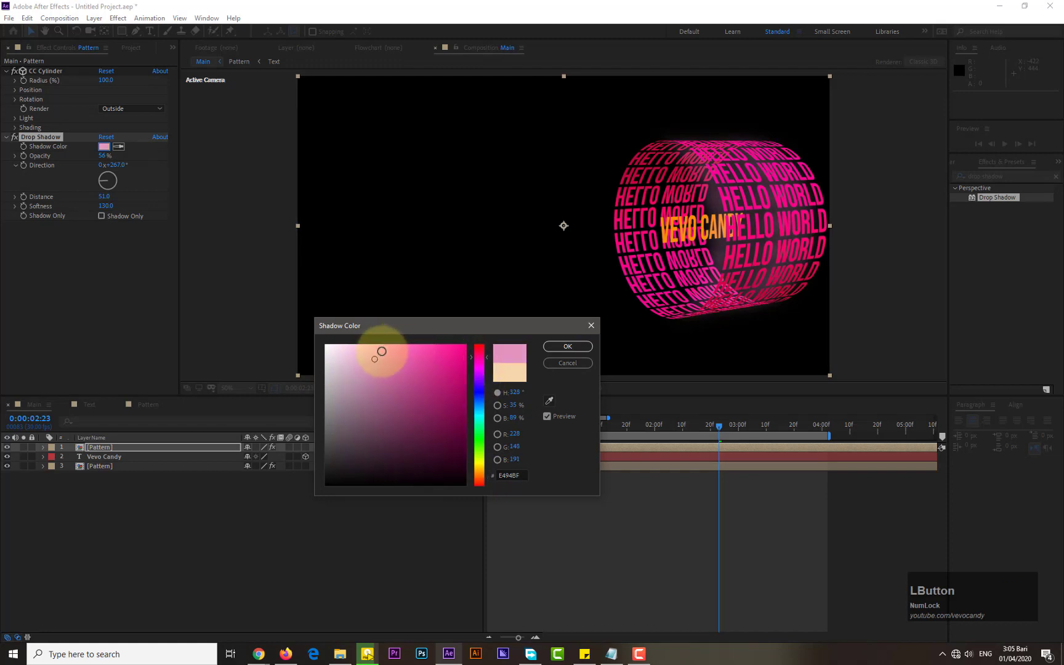
pyautogui.click(552, 346)
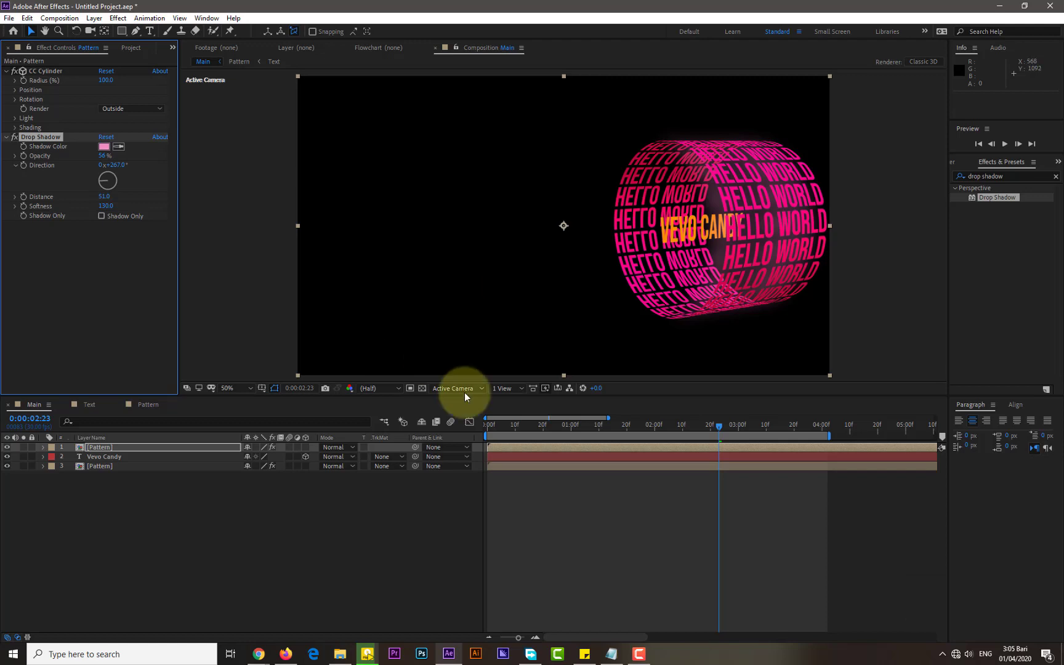
# Create a new Ambient light layer in the Main composition
pyautogui.click(119, 458)
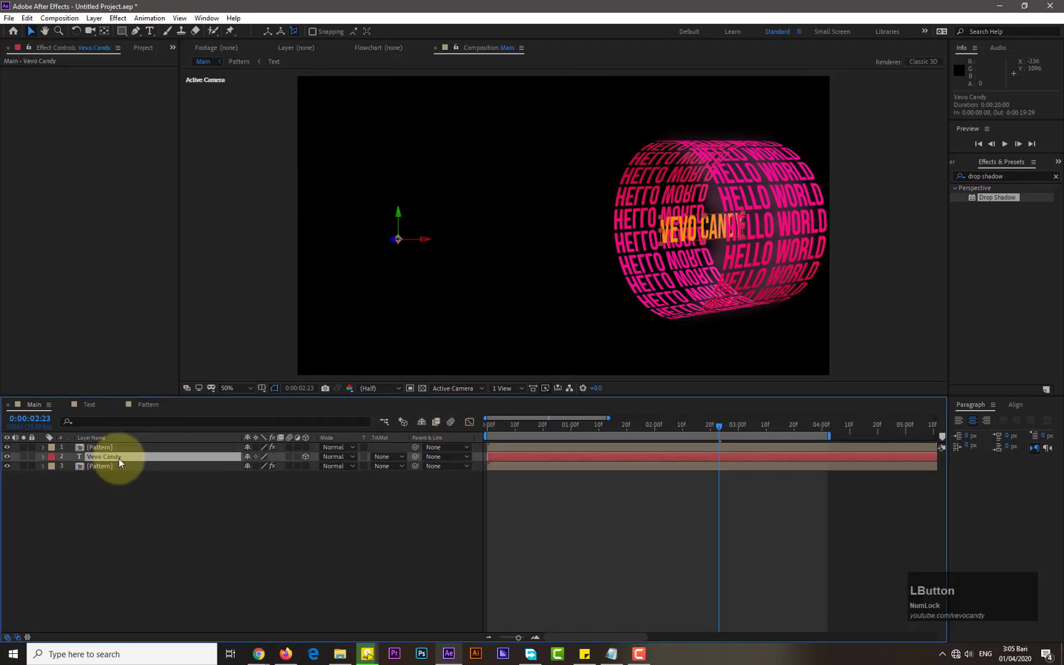
pyautogui.rightClick(205, 508)
pyautogui.moveTo(333, 515)
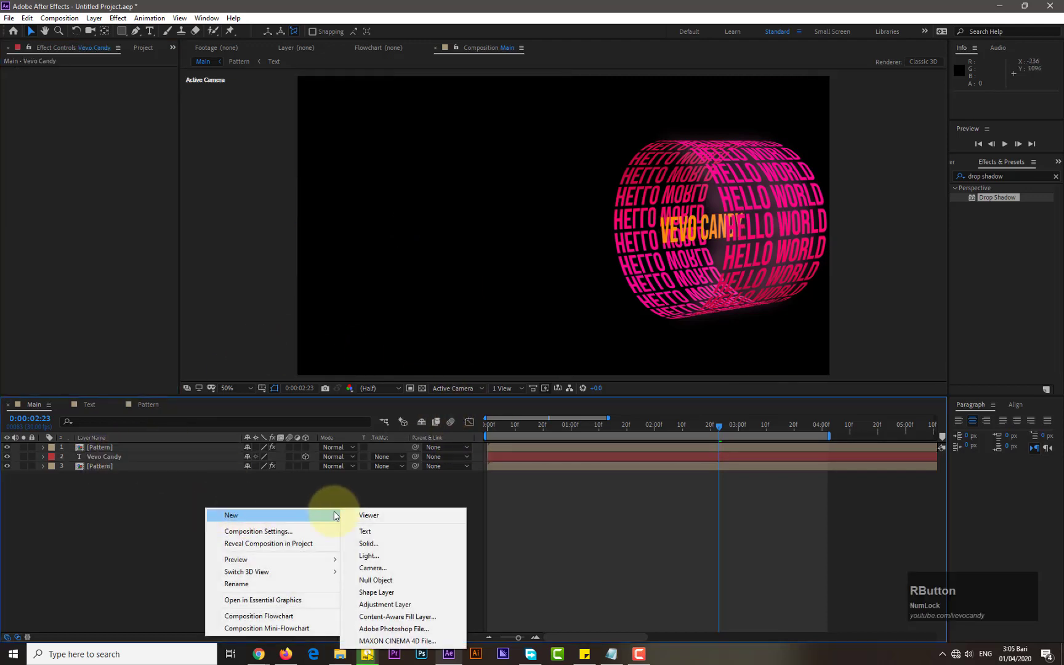
pyautogui.click(369, 555)
pyautogui.click(556, 223)
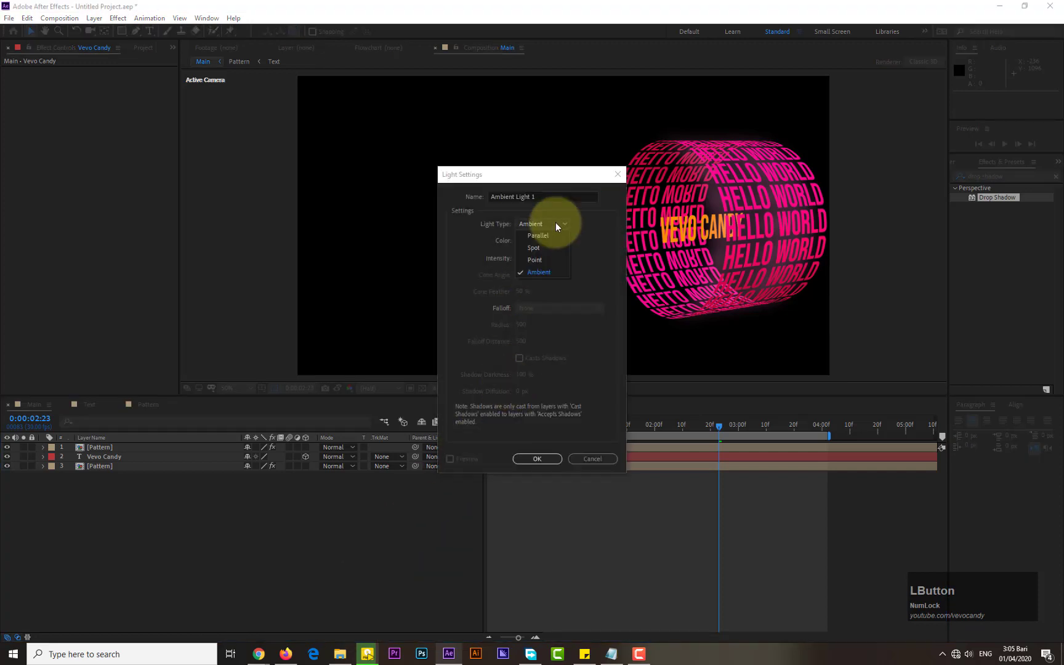
pyautogui.click(549, 271)
pyautogui.click(515, 465)
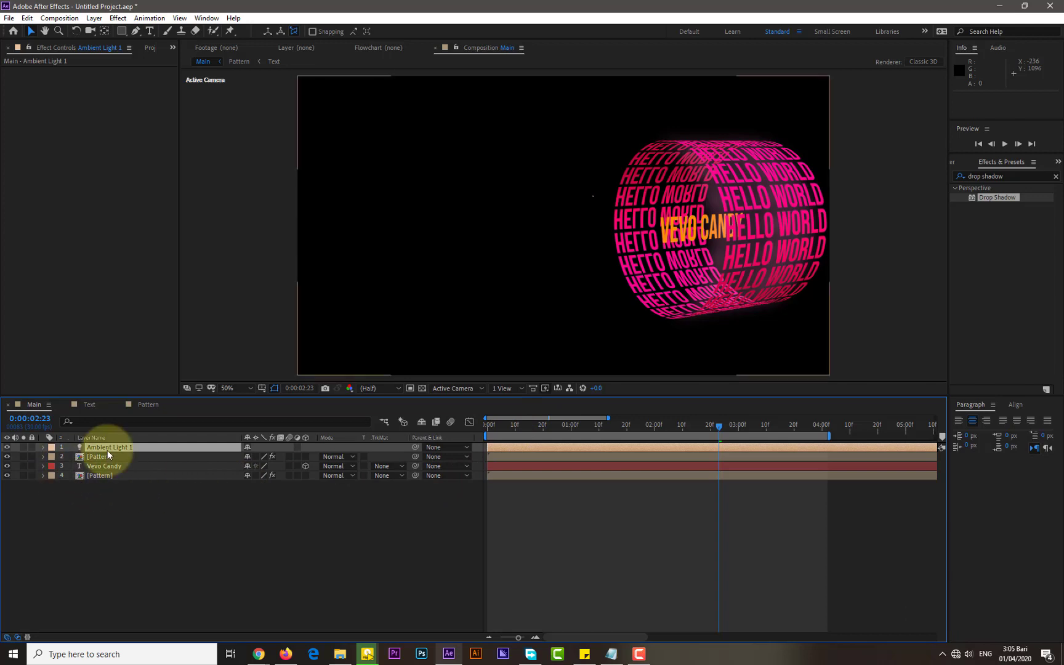
# Move the ambient light below the top Pattern layer and expand its Light Options
pyautogui.moveTo(107, 450); pyautogui.dragTo(69, 468)
pyautogui.click(42, 466)
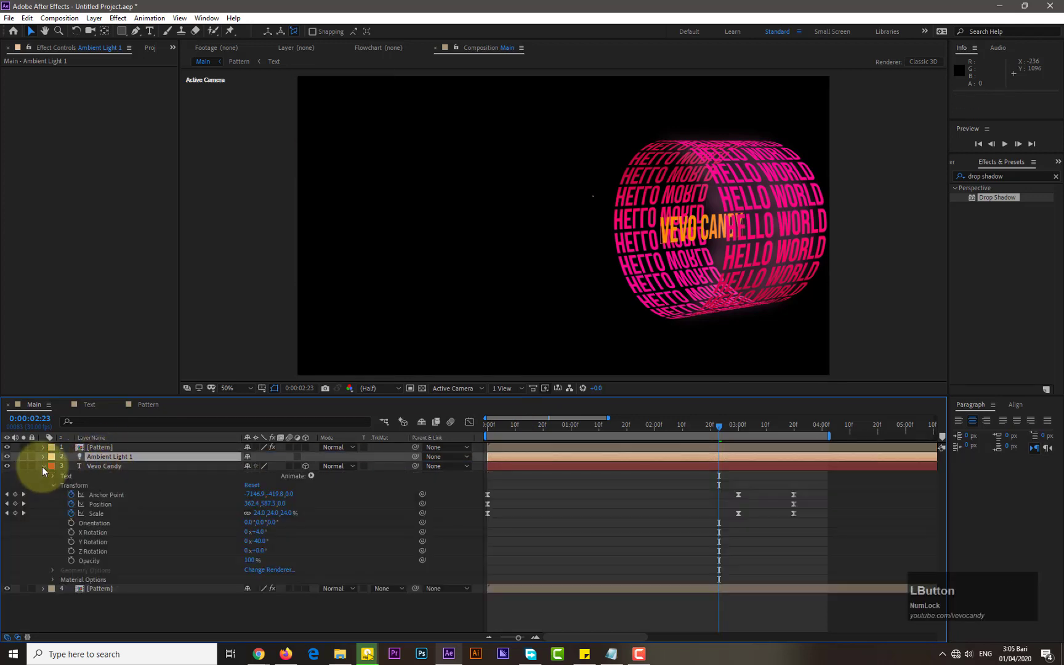
pyautogui.click(43, 456)
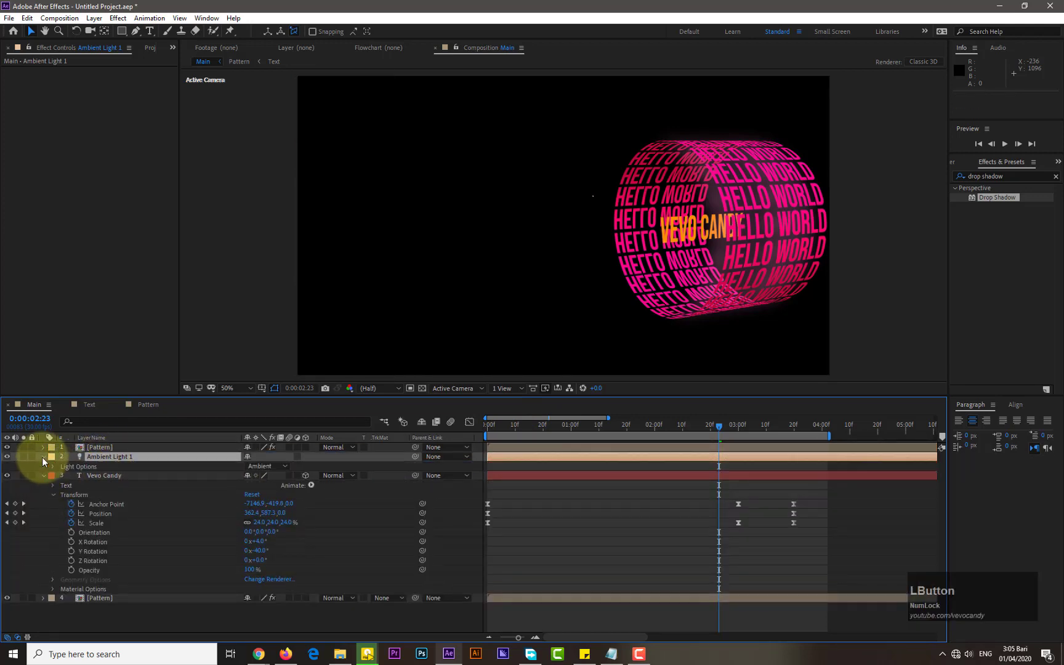
pyautogui.click(52, 466)
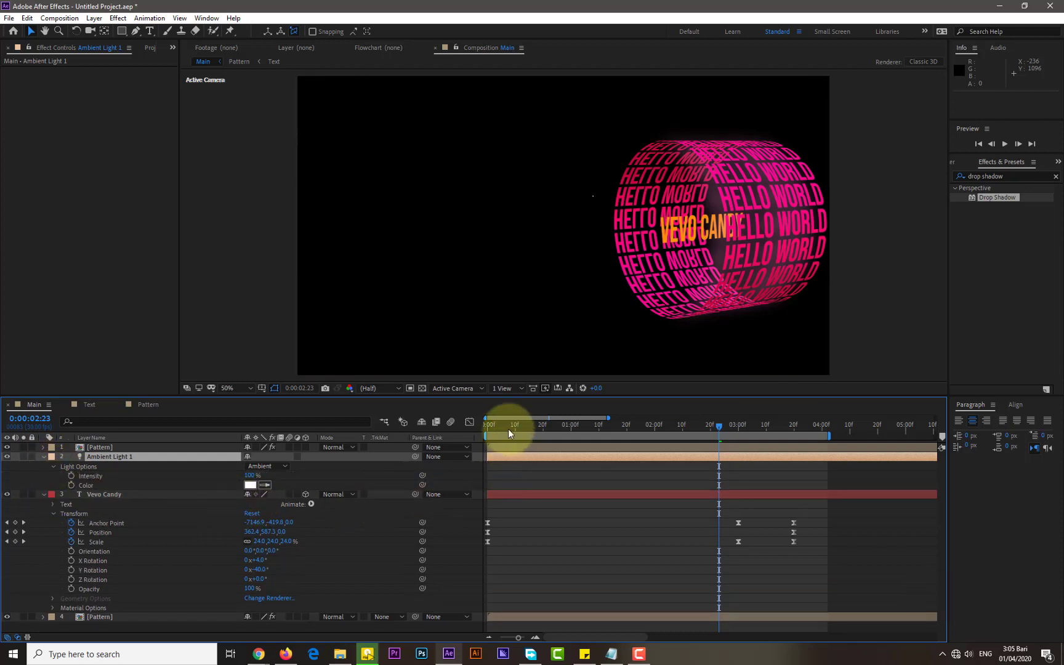
# At 0:00:02:10, add an Intensity keyframe for the light at 48%
pyautogui.moveTo(565, 426); pyautogui.dragTo(682, 443)
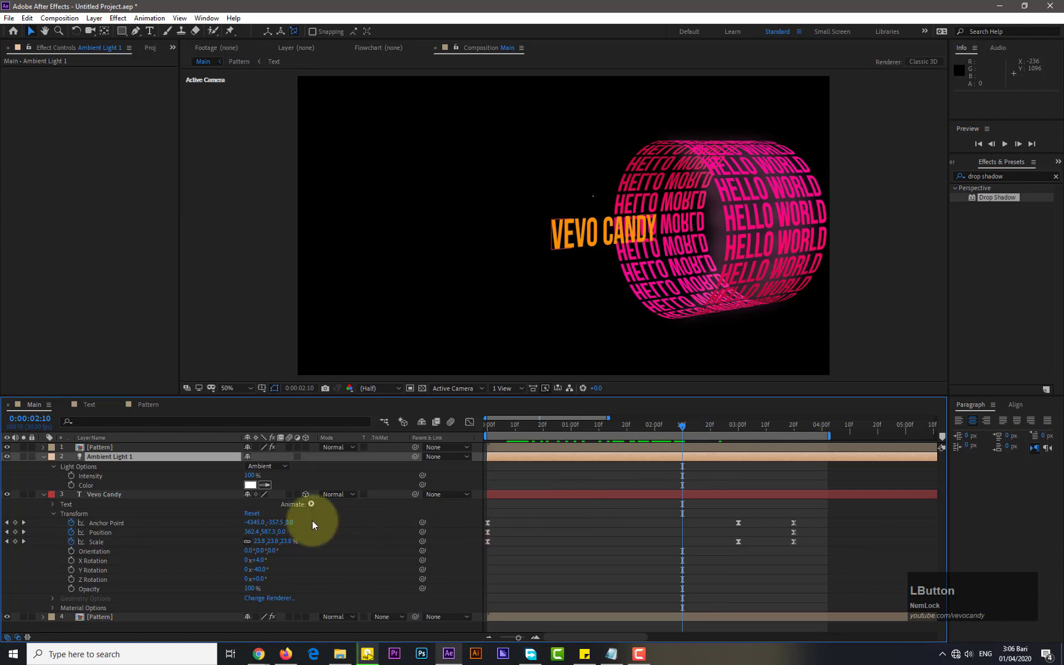
pyautogui.click(71, 475)
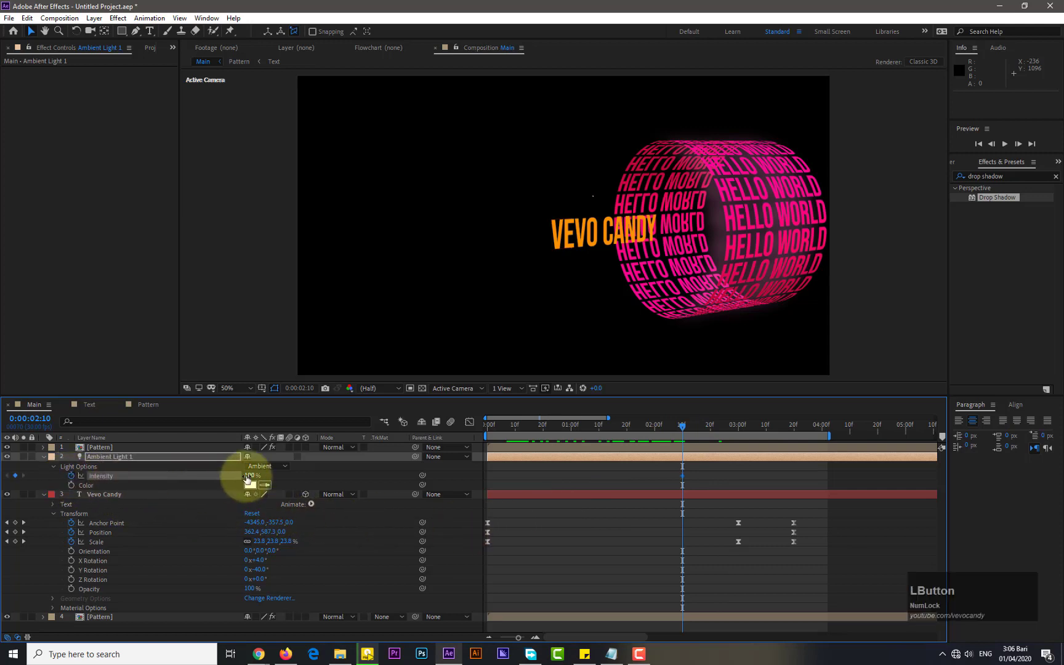
pyautogui.moveTo(247, 477); pyautogui.dragTo(218, 481)
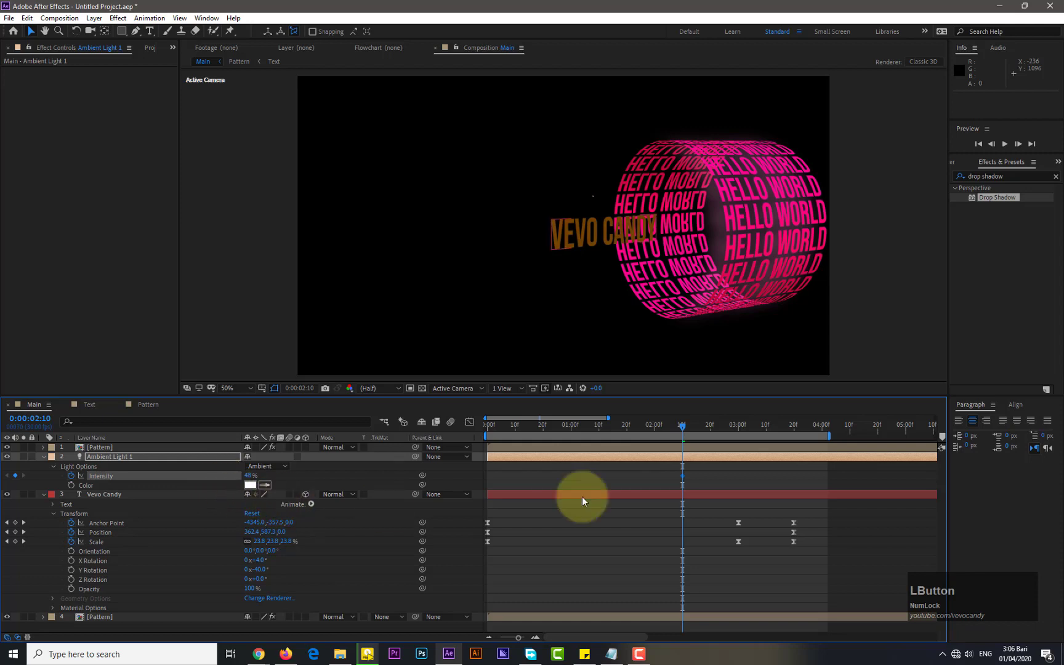
# At 0:00:03:00, set the light Intensity to 196%
pyautogui.moveTo(682, 429); pyautogui.dragTo(741, 427)
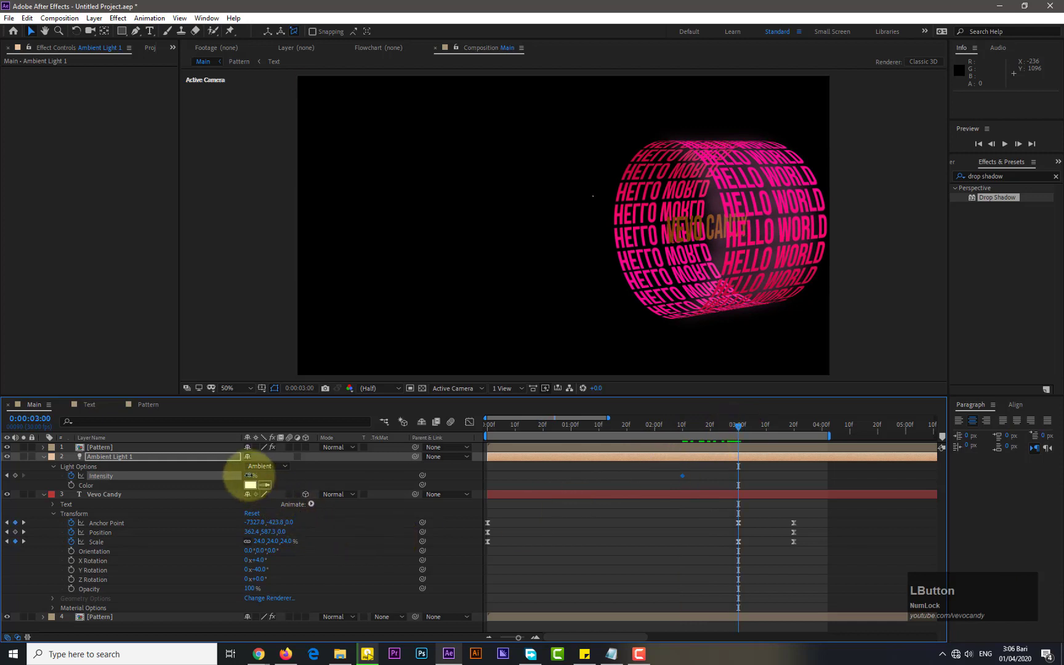
pyautogui.moveTo(249, 475); pyautogui.dragTo(323, 473)
pyautogui.click(250, 475)
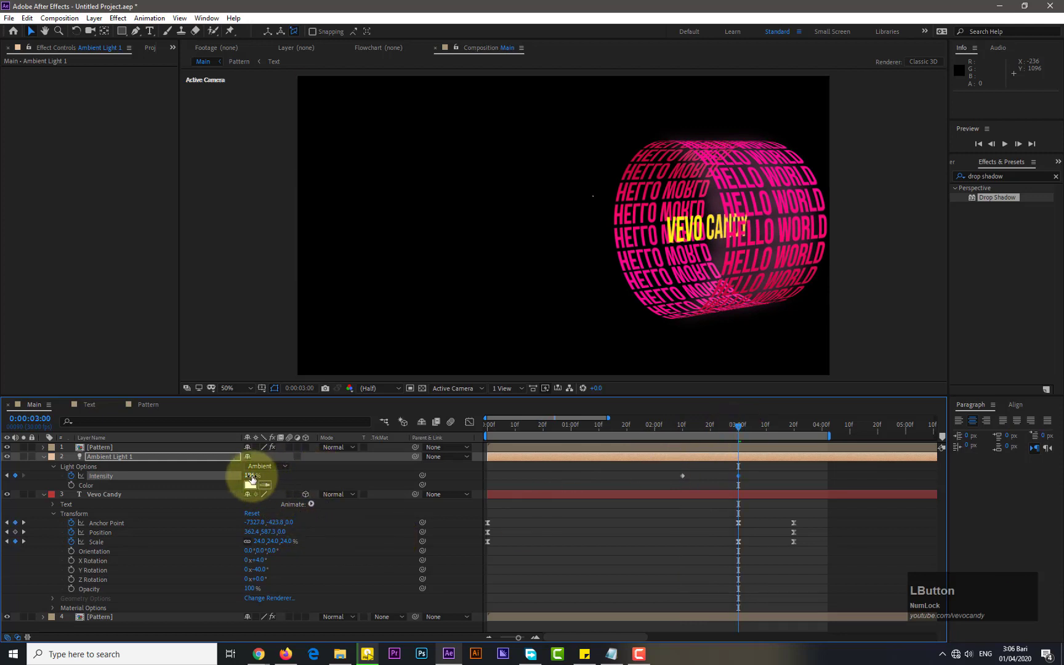
# Apply Easy Ease to the light's Intensity keyframes
pyautogui.moveTo(748, 471); pyautogui.dragTo(687, 482)
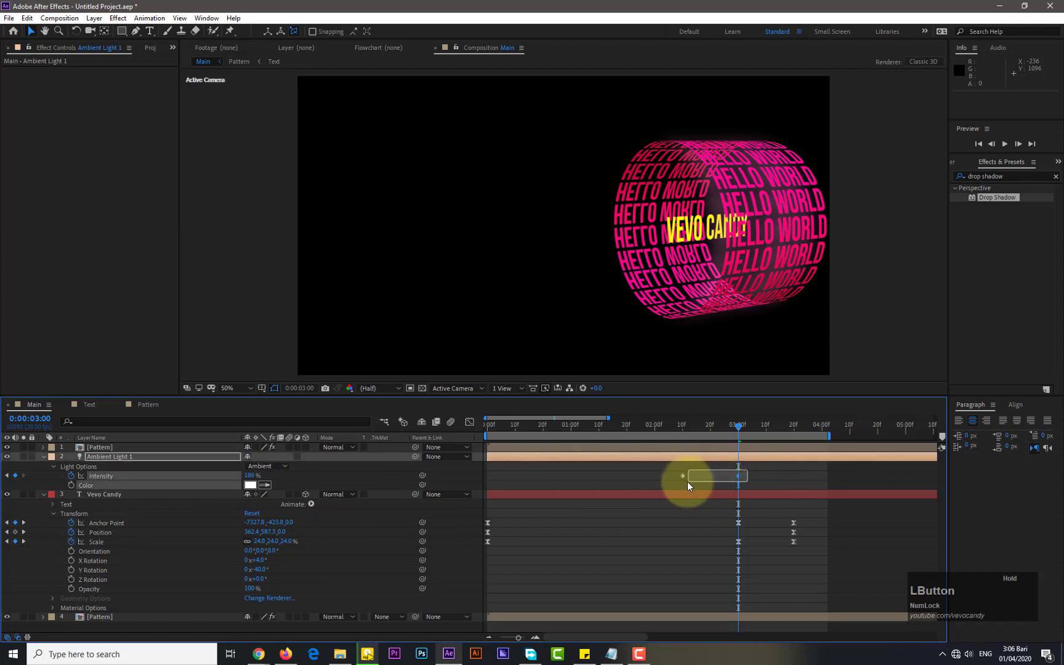
pyautogui.rightClick(684, 478)
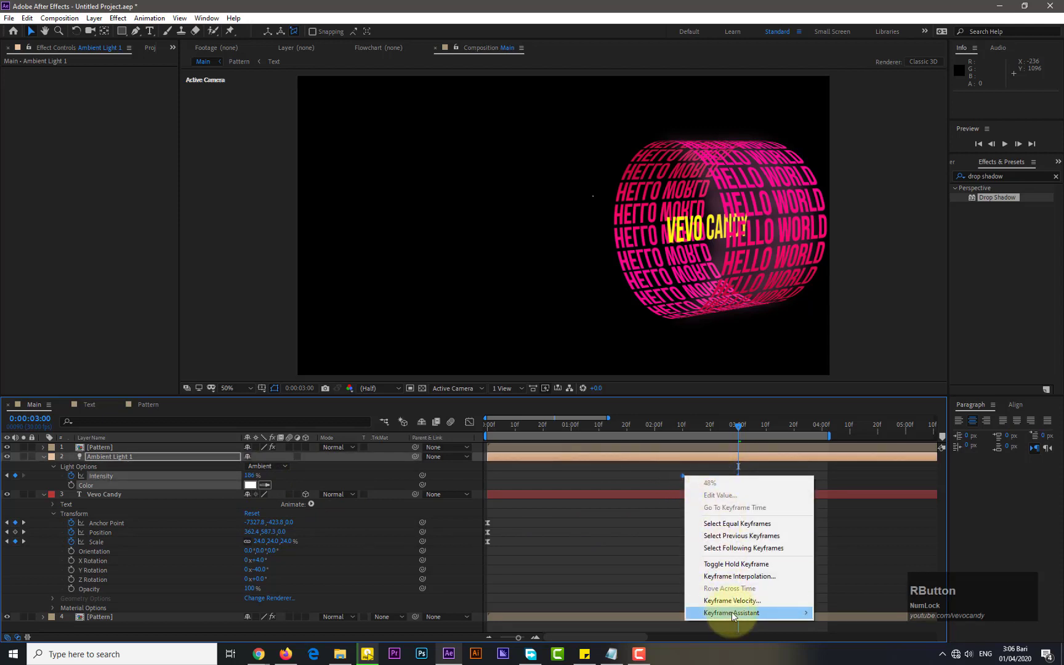
pyautogui.moveTo(731, 612)
pyautogui.click(848, 540)
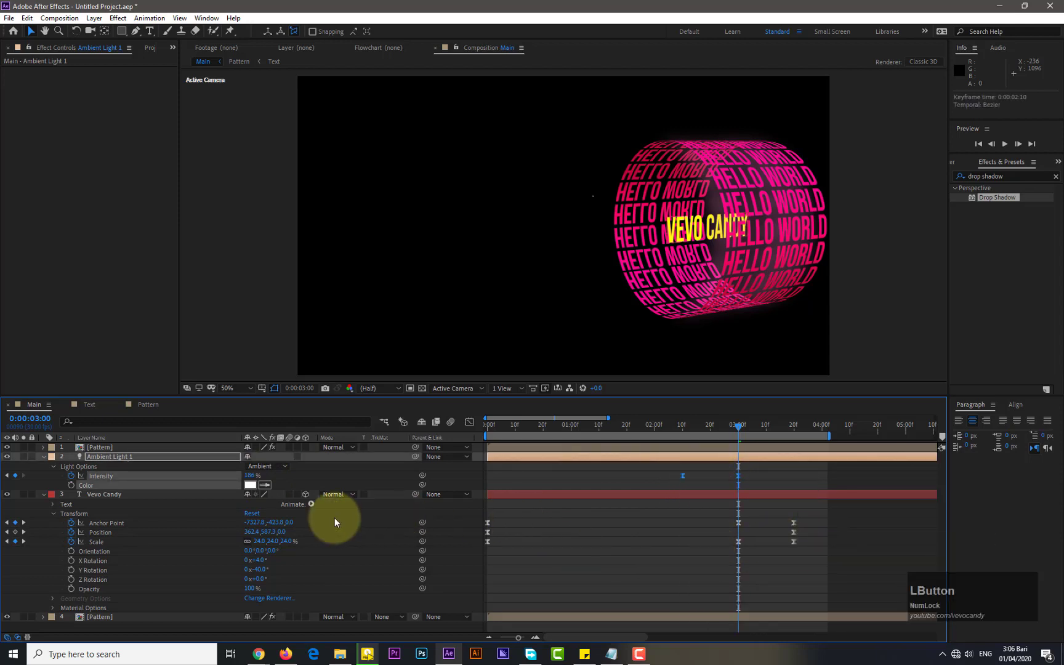
pyautogui.click(251, 485)
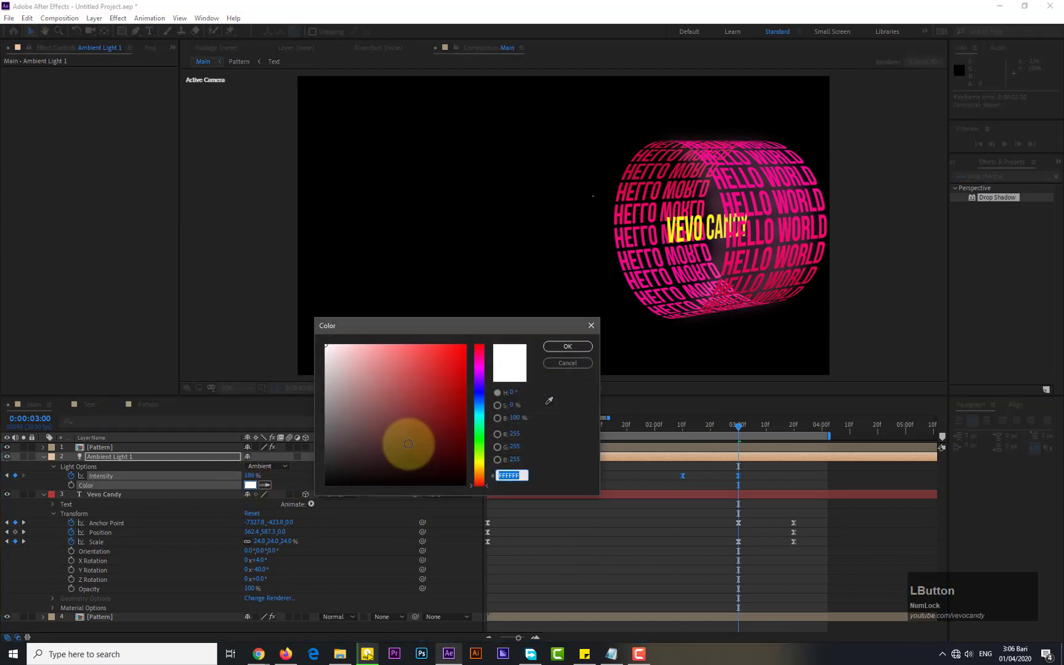
pyautogui.moveTo(479, 485); pyautogui.dragTo(480, 479)
pyautogui.moveTo(373, 397); pyautogui.dragTo(395, 351)
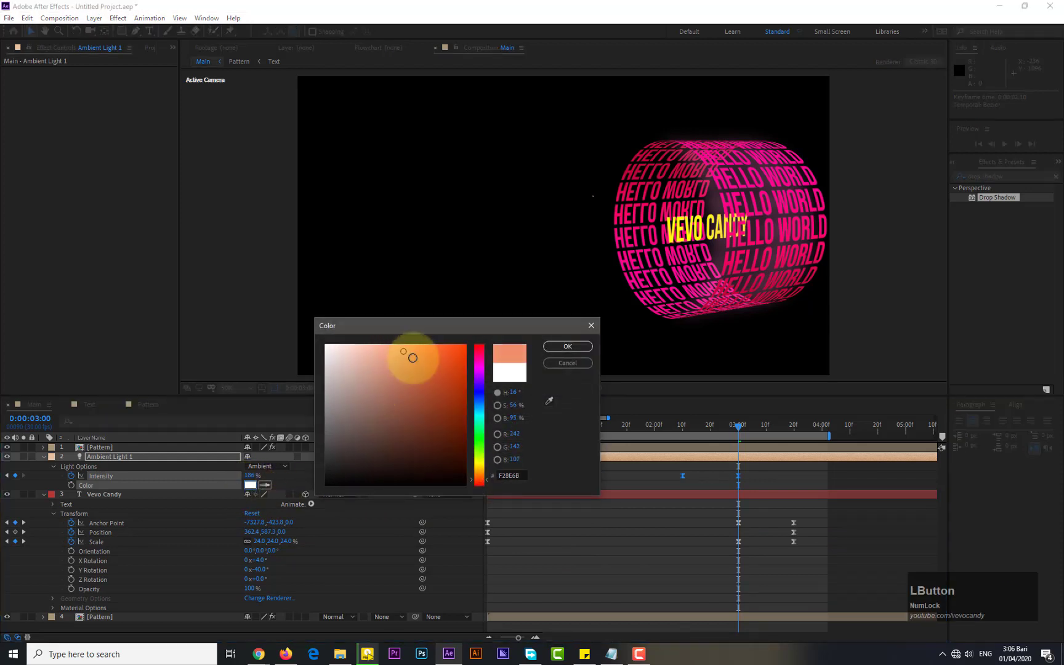
pyautogui.moveTo(486, 466); pyautogui.dragTo(485, 363)
pyautogui.moveTo(404, 355); pyautogui.dragTo(389, 353)
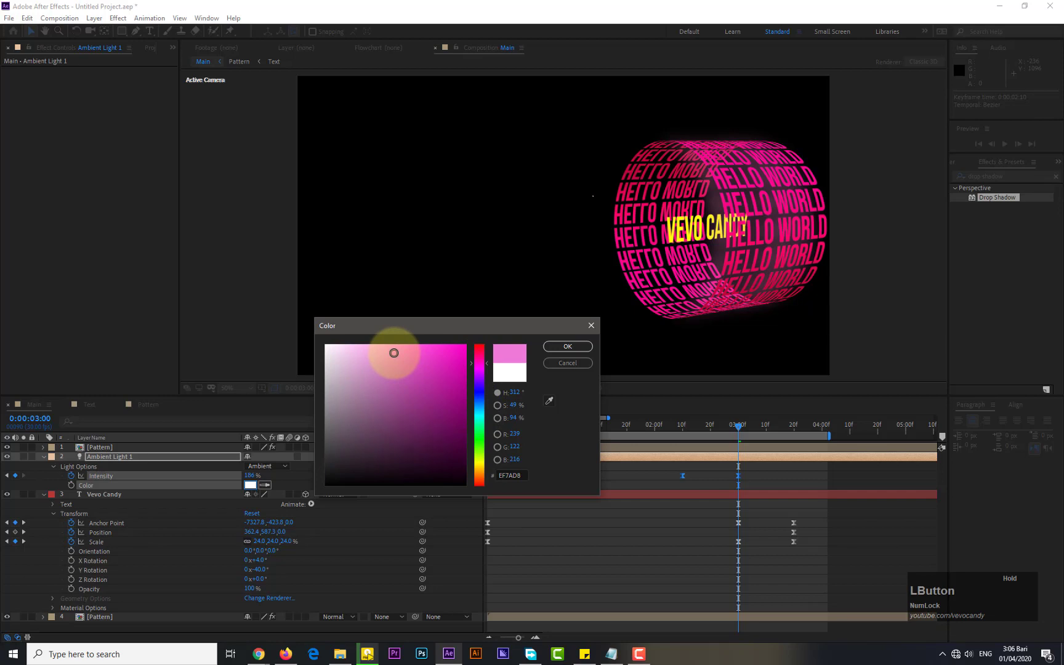
pyautogui.click(567, 364)
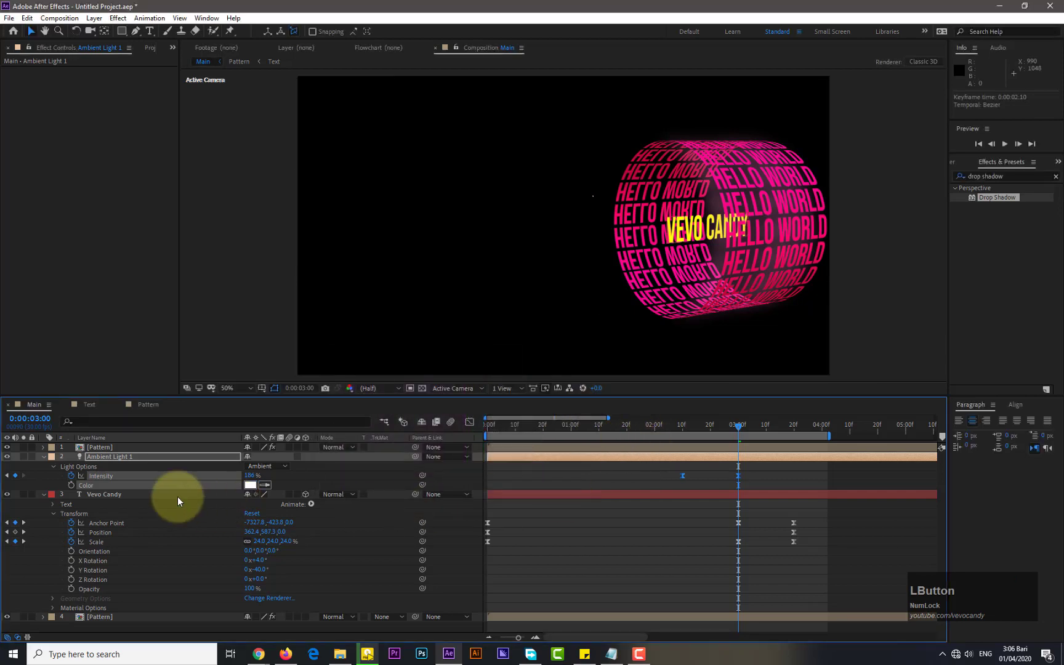
# Keyframe the light Color as white at 0:00:02:10 and pale pink F7CBF0 at 0:00:03:00
pyautogui.click(680, 427)
pyautogui.click(71, 485)
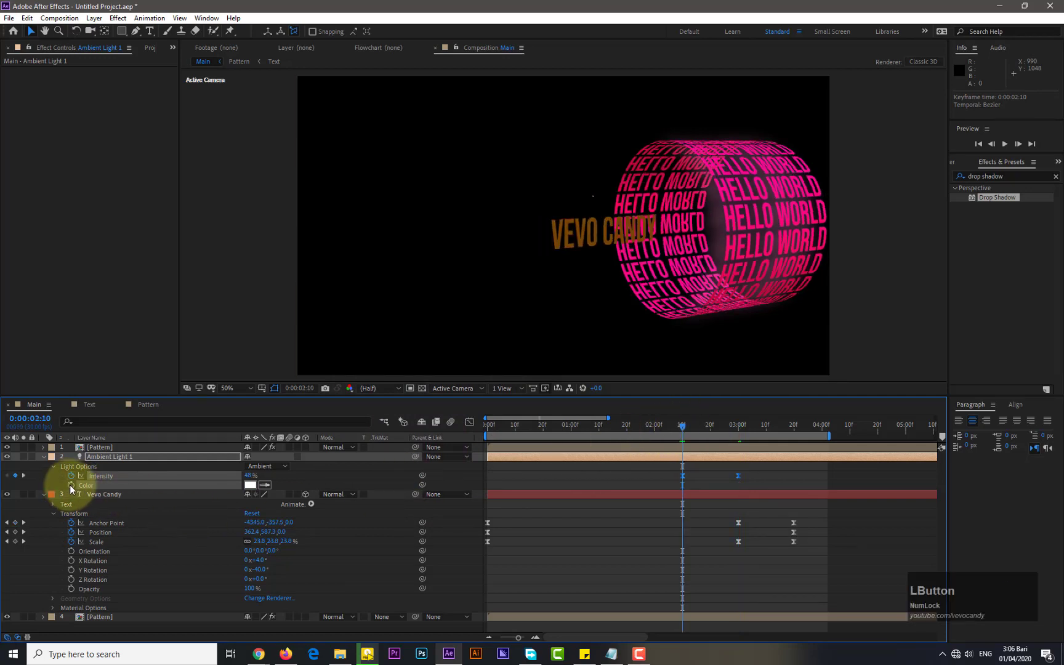
pyautogui.click(739, 426)
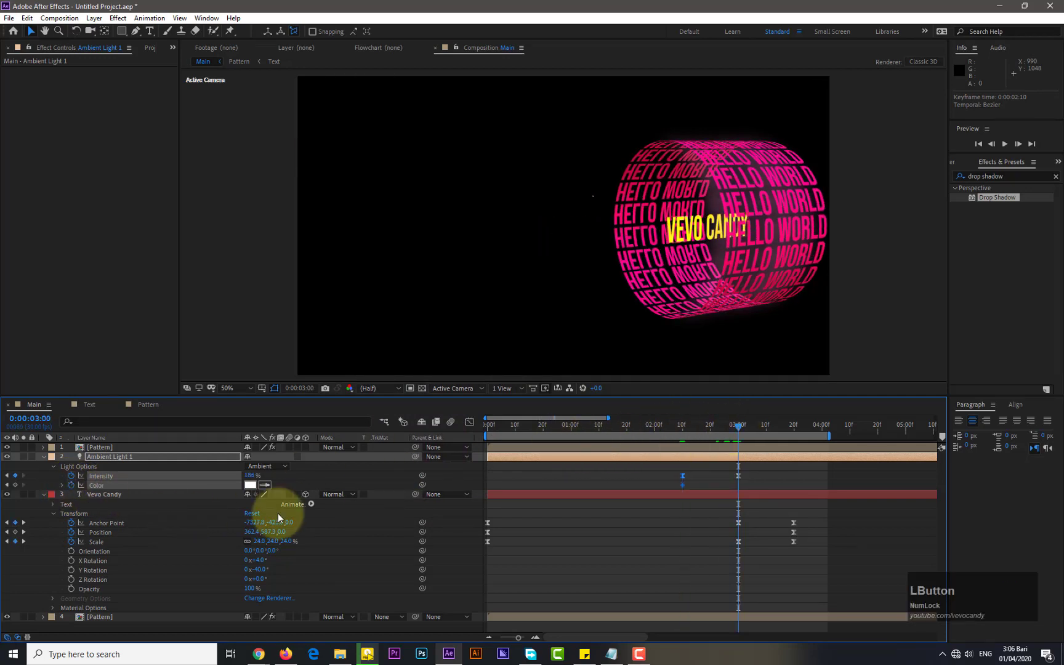
pyautogui.click(250, 485)
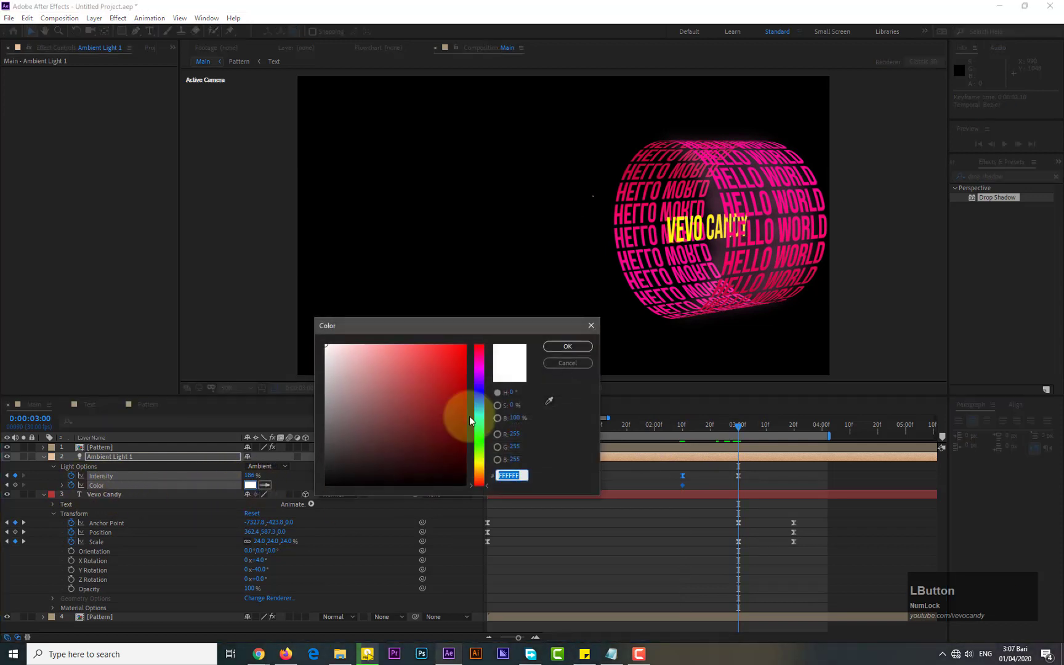
pyautogui.moveTo(479, 417); pyautogui.dragTo(482, 362)
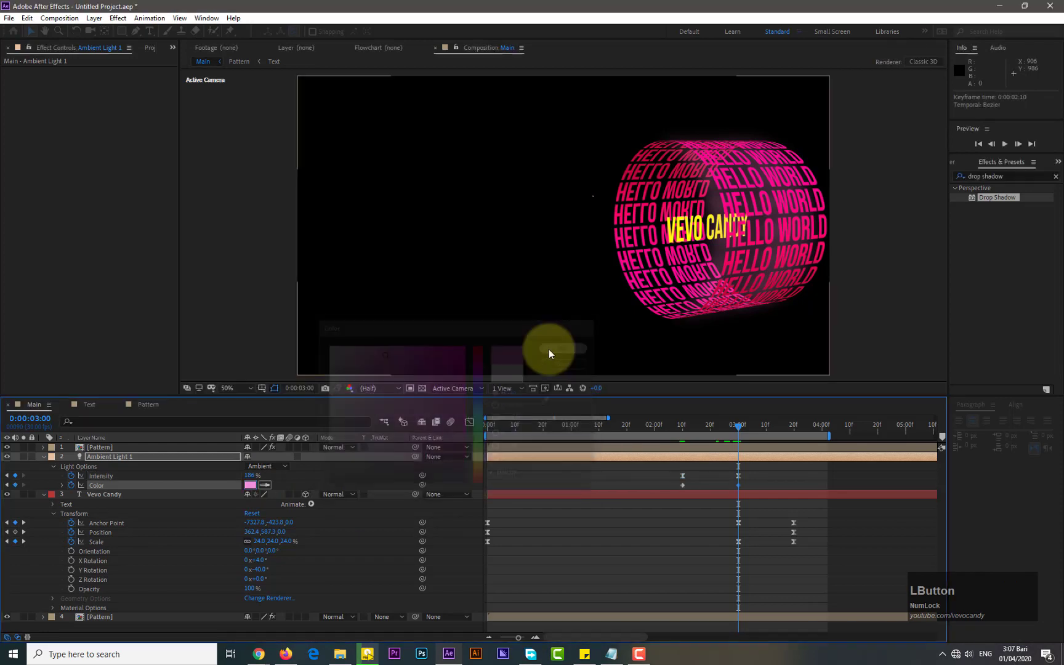
pyautogui.click(549, 349)
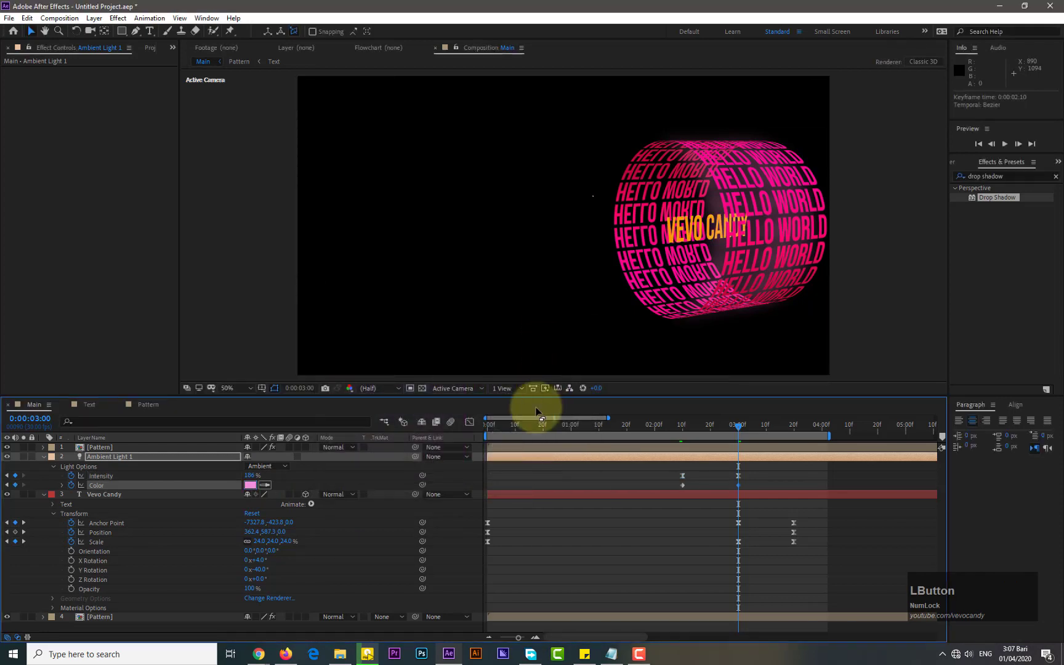
pyautogui.click(249, 484)
pyautogui.moveTo(375, 351); pyautogui.dragTo(358, 348)
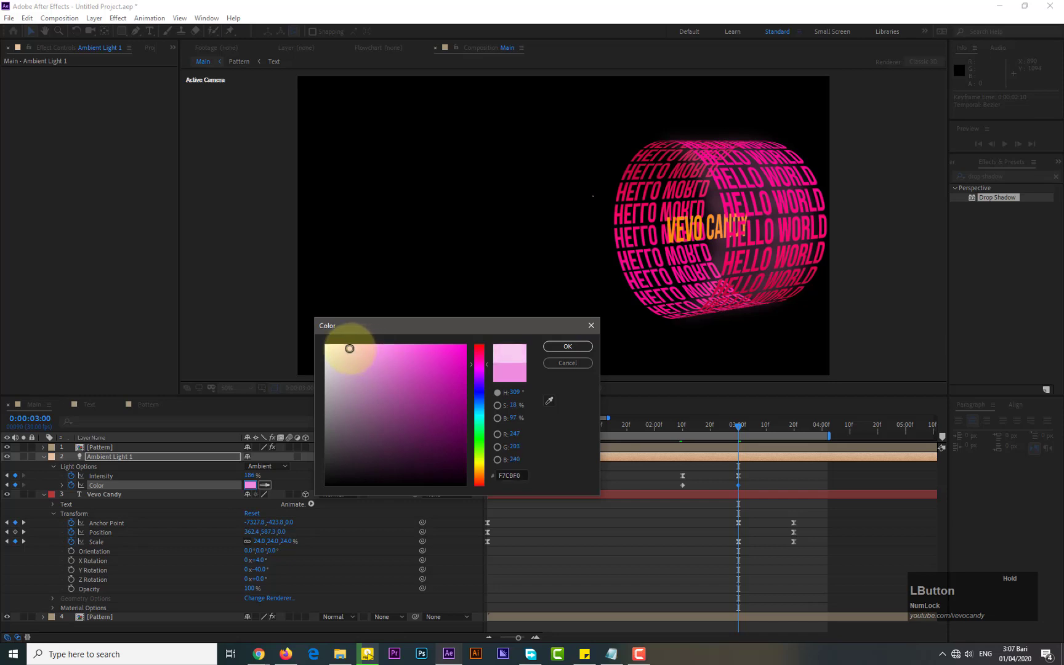
pyautogui.click(566, 348)
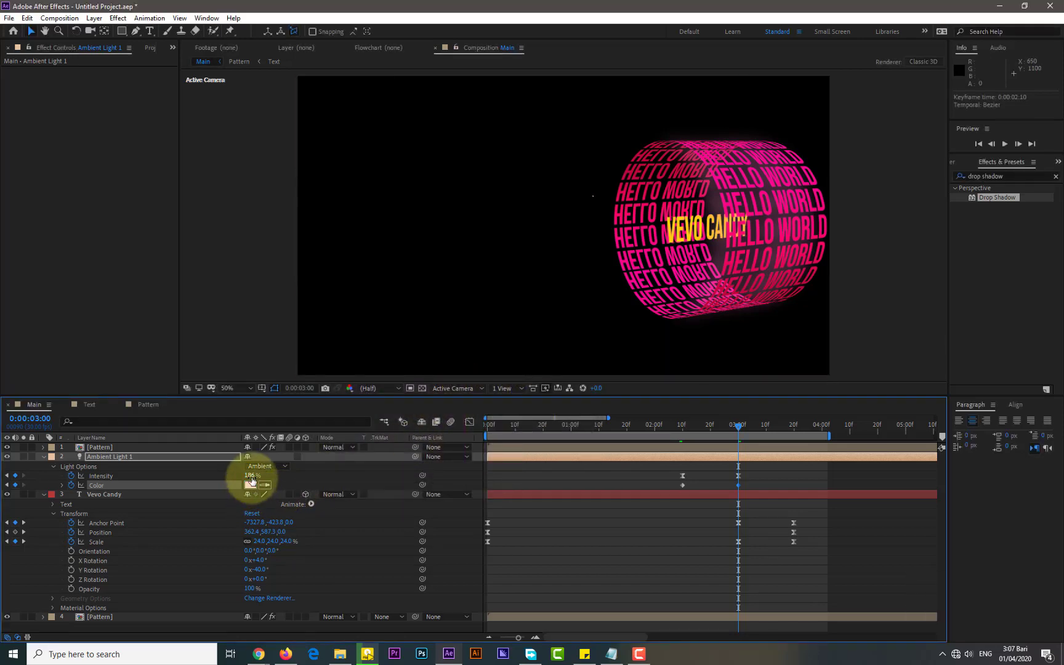
pyautogui.moveTo(251, 479); pyautogui.dragTo(260, 478)
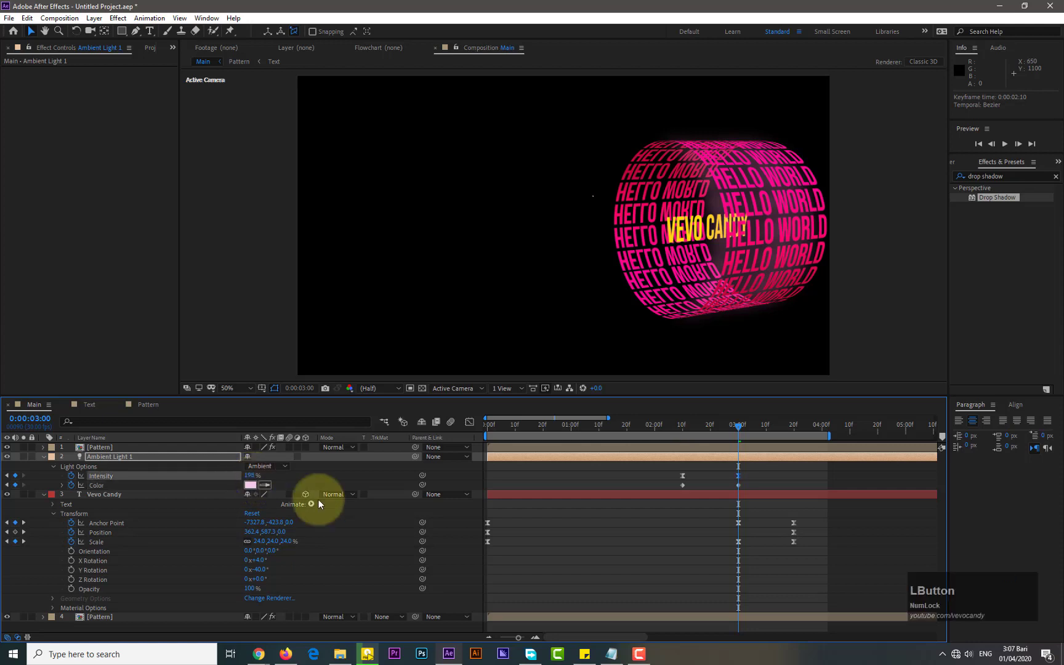
# Apply Easy Ease to the light's Color keyframes
pyautogui.moveTo(746, 486); pyautogui.dragTo(682, 492)
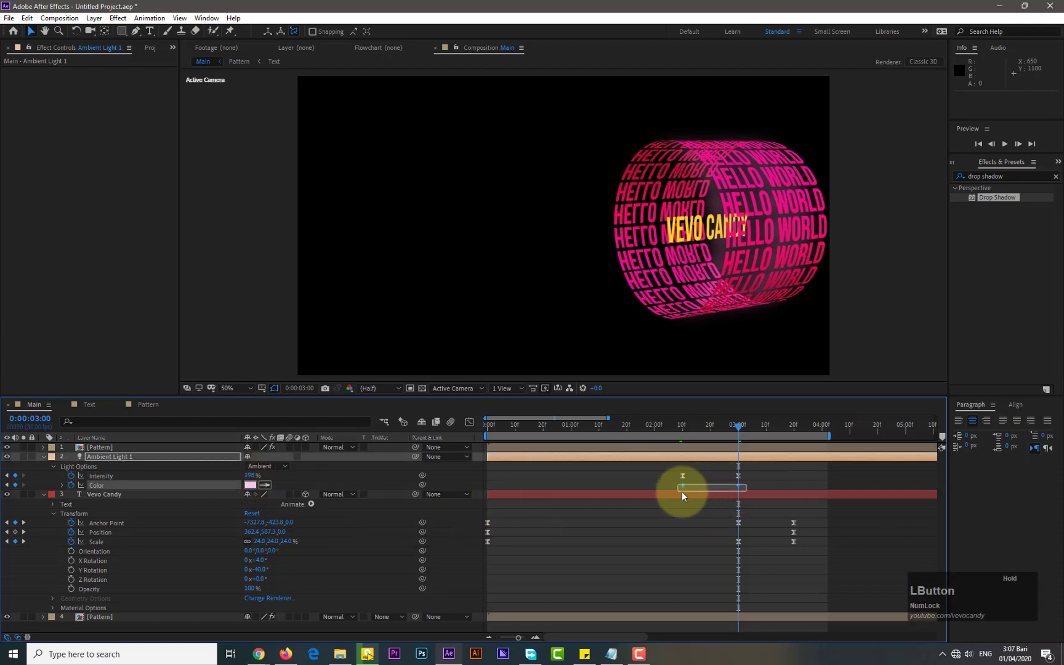
pyautogui.rightClick(740, 484)
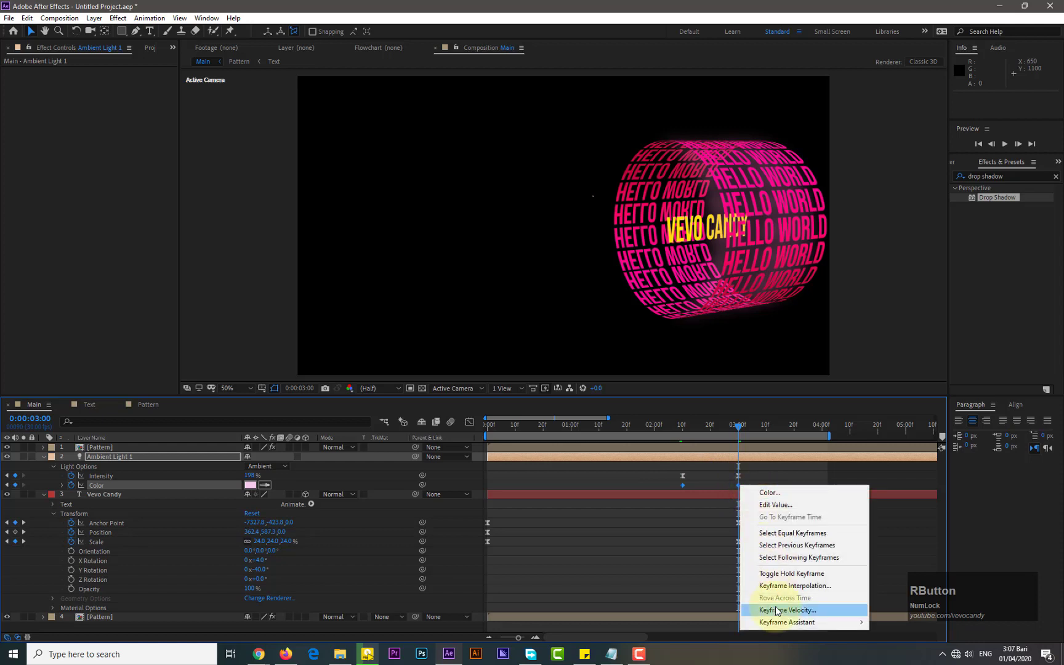
pyautogui.moveTo(807, 622)
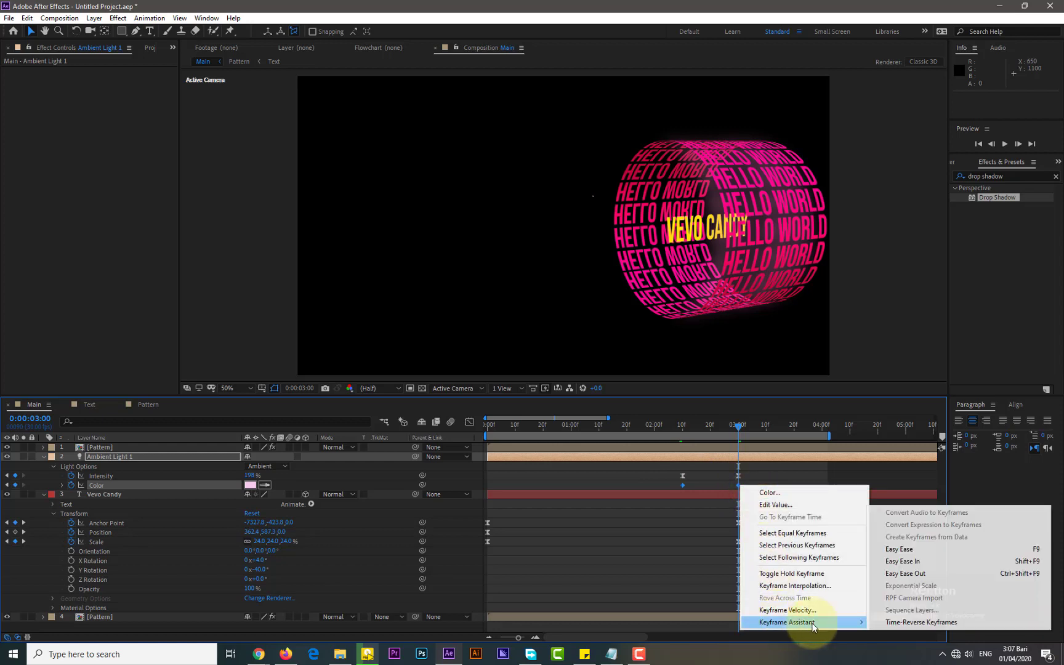
pyautogui.click(899, 551)
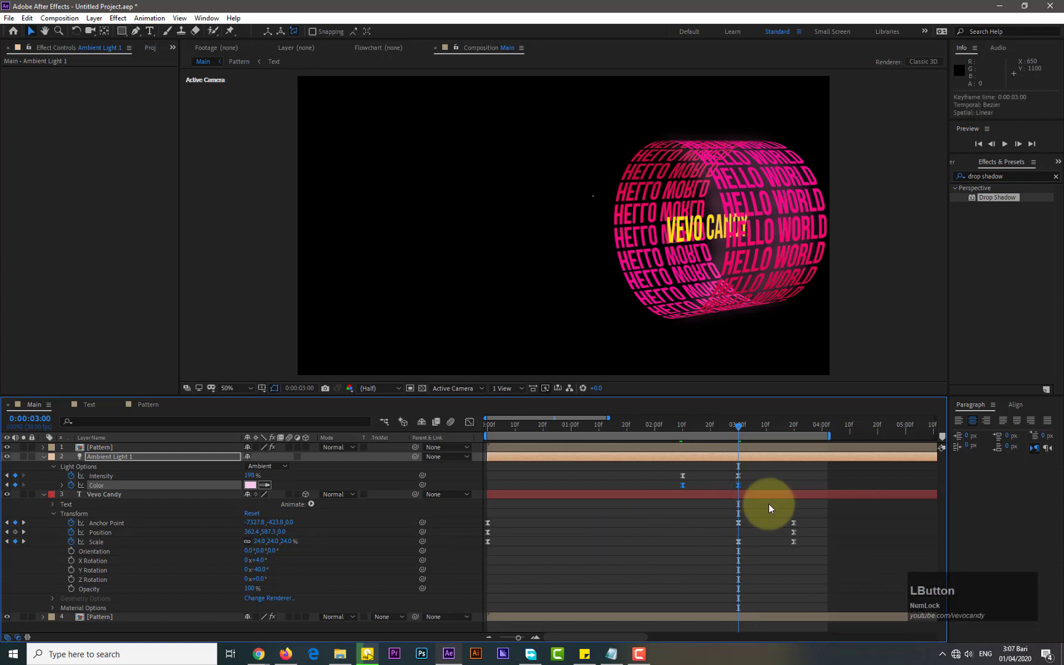
# Select the light's Intensity and Color keyframes and lengthen the first keyframe's ease handle in the Graph Editor
pyautogui.moveTo(745, 467); pyautogui.dragTo(668, 488)
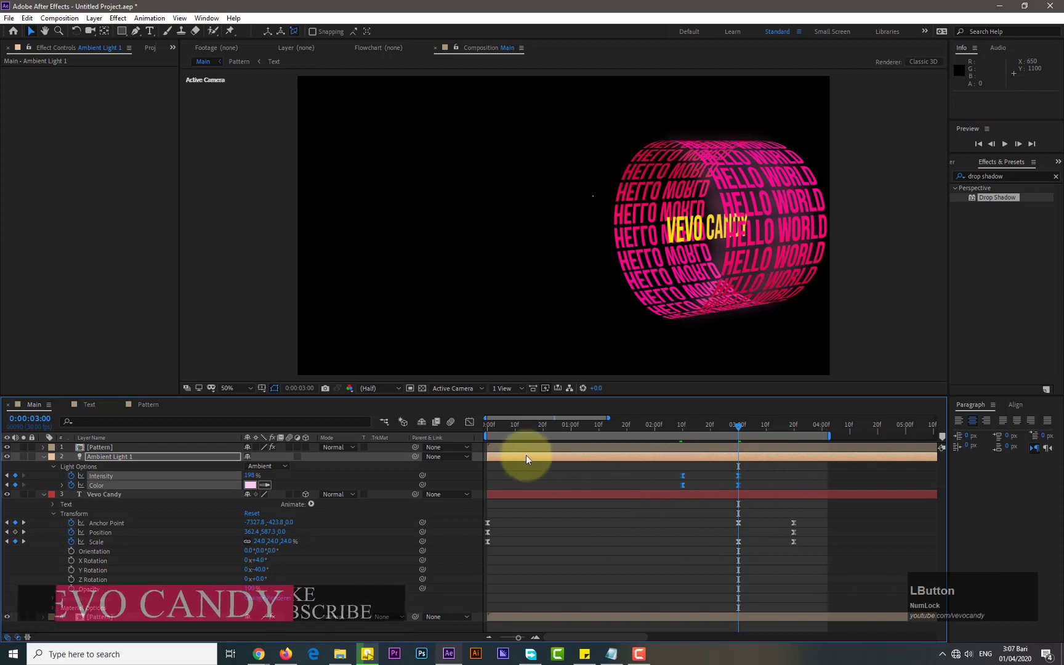
pyautogui.click(470, 423)
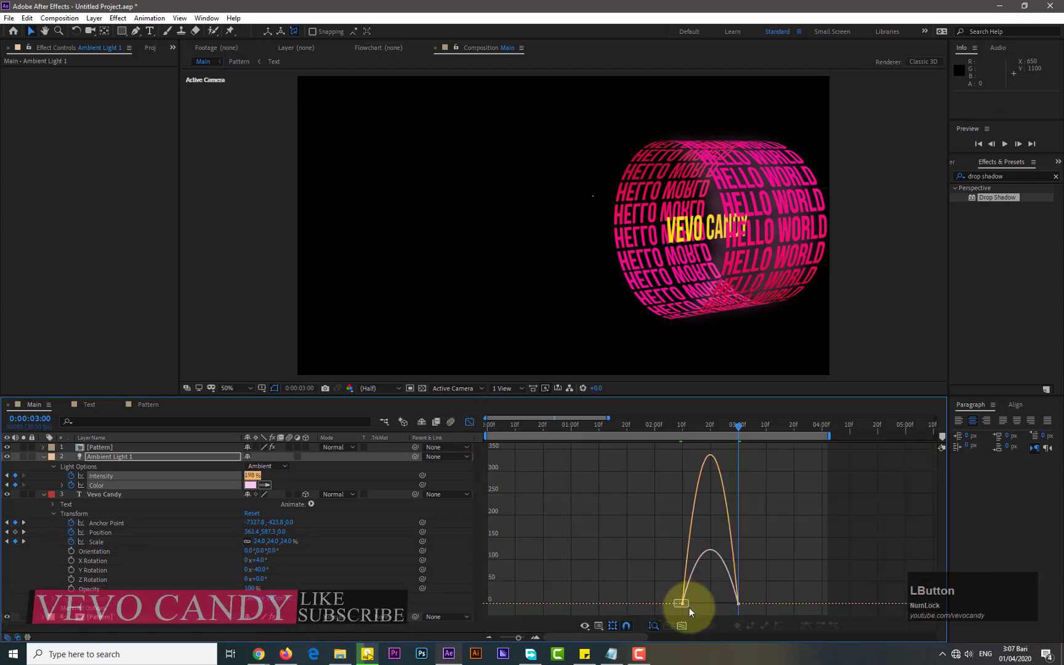
pyautogui.moveTo(674, 599); pyautogui.dragTo(695, 600)
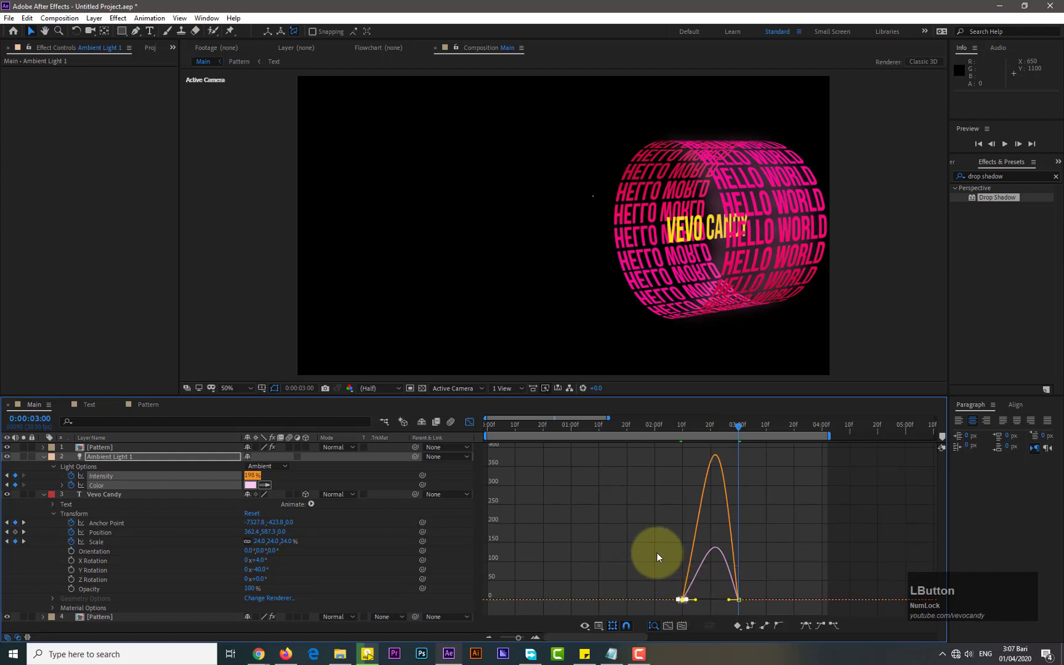
pyautogui.click(470, 422)
# Preview the animation from the start
pyautogui.click(489, 425)
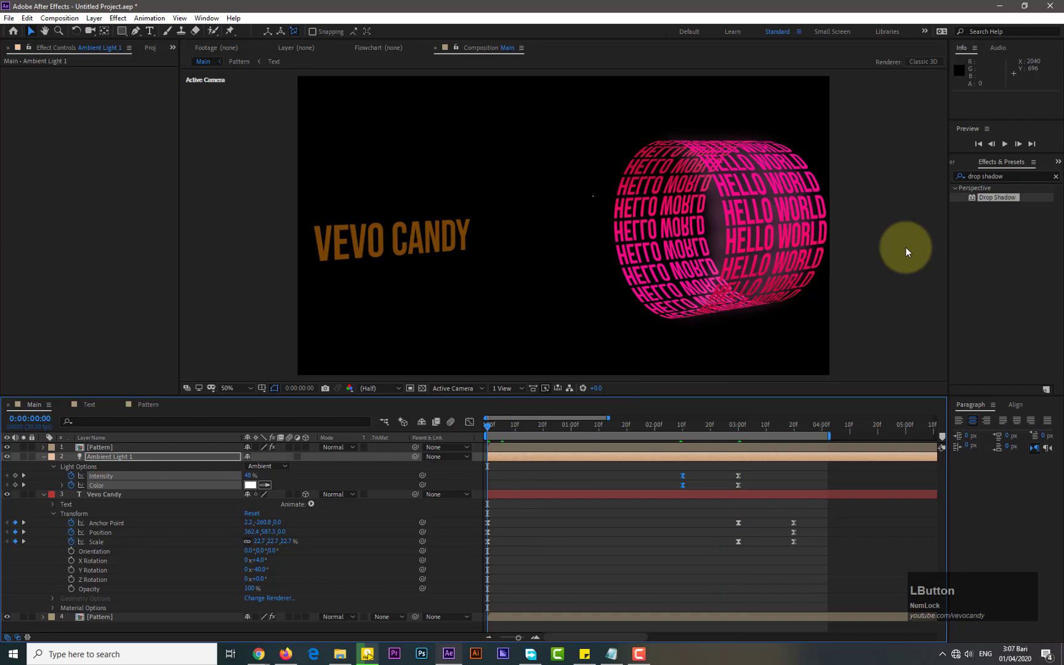
pyautogui.click(1003, 146)
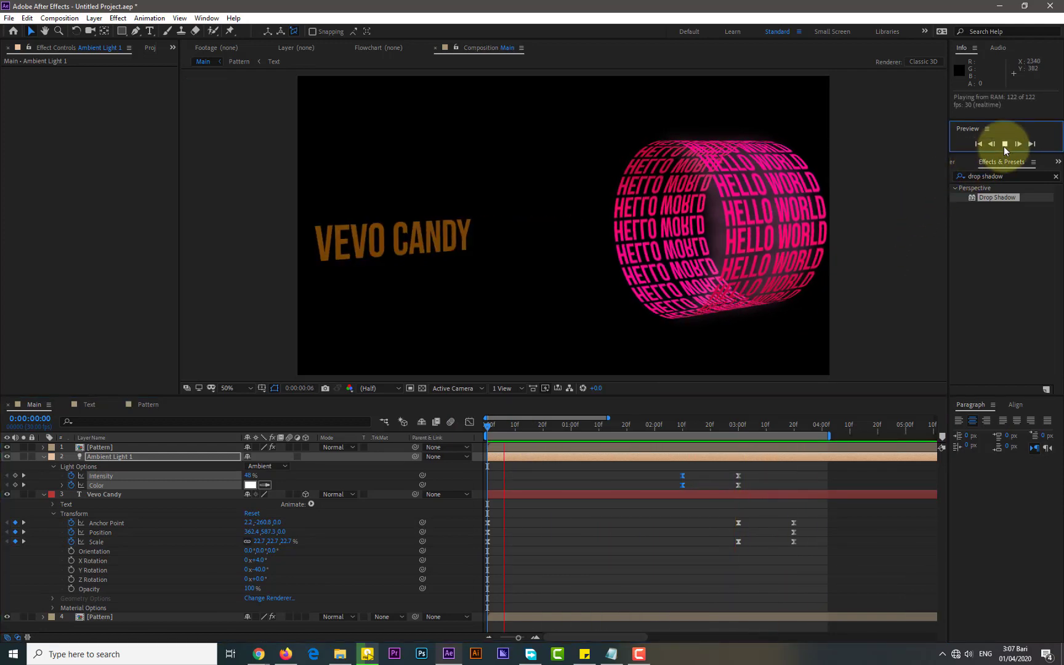
pyautogui.click(1003, 147)
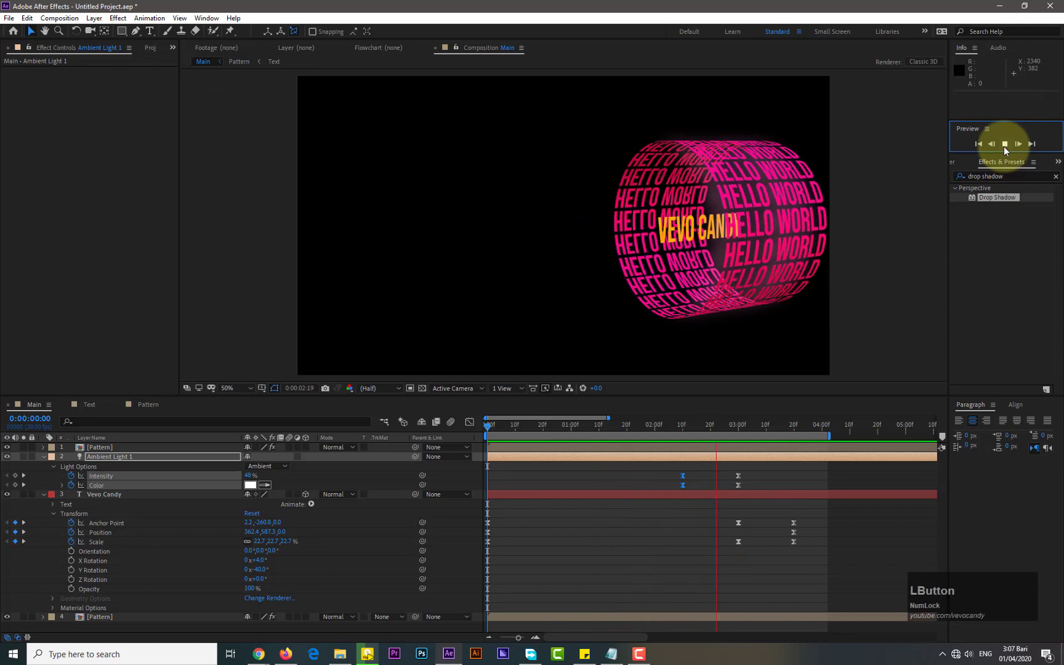
# Copy the light's Intensity and Color keyframes at 0:00:02:10 and paste them at 0:00:03:20
pyautogui.moveTo(694, 472); pyautogui.dragTo(681, 493)
pyautogui.press('ctrl')
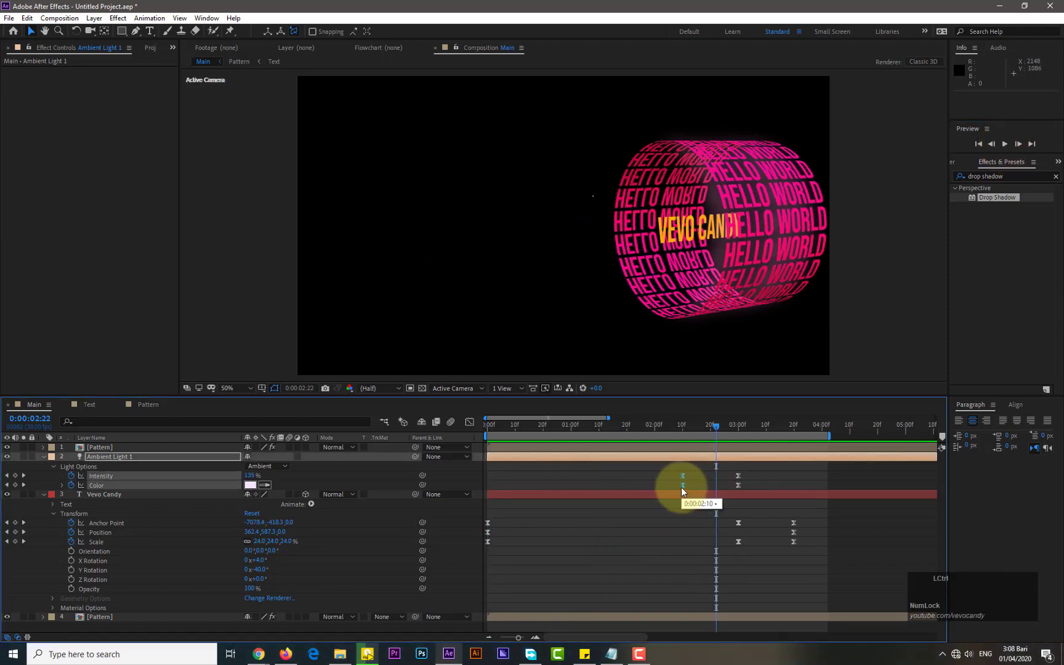
pyautogui.hotkey('ctrl', 'c')
pyautogui.click(794, 429)
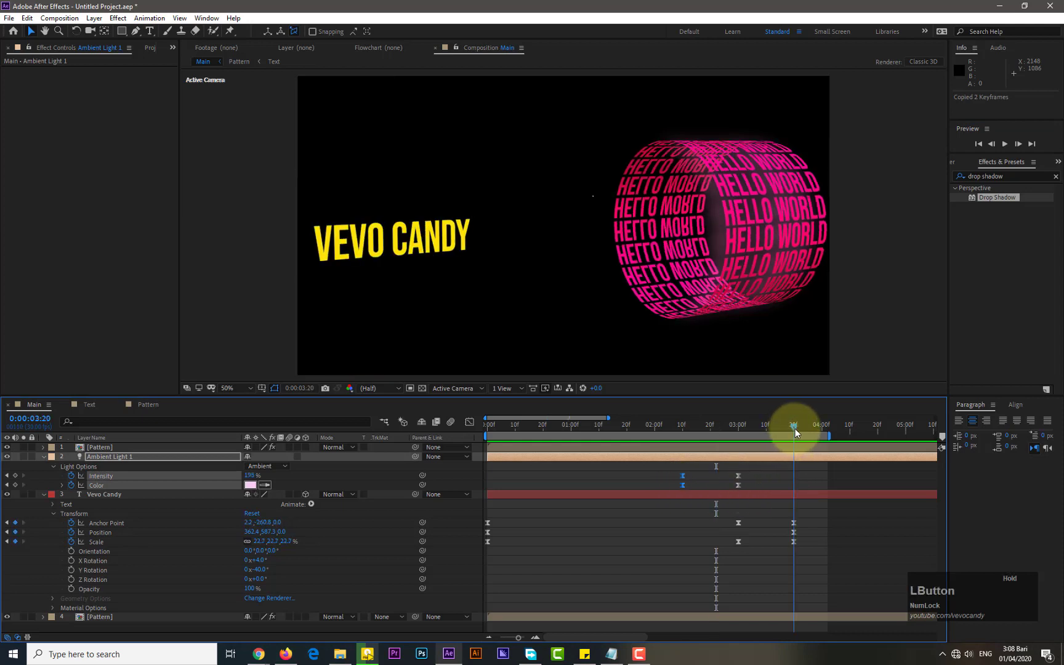
pyautogui.hotkey('ctrl', 'v')
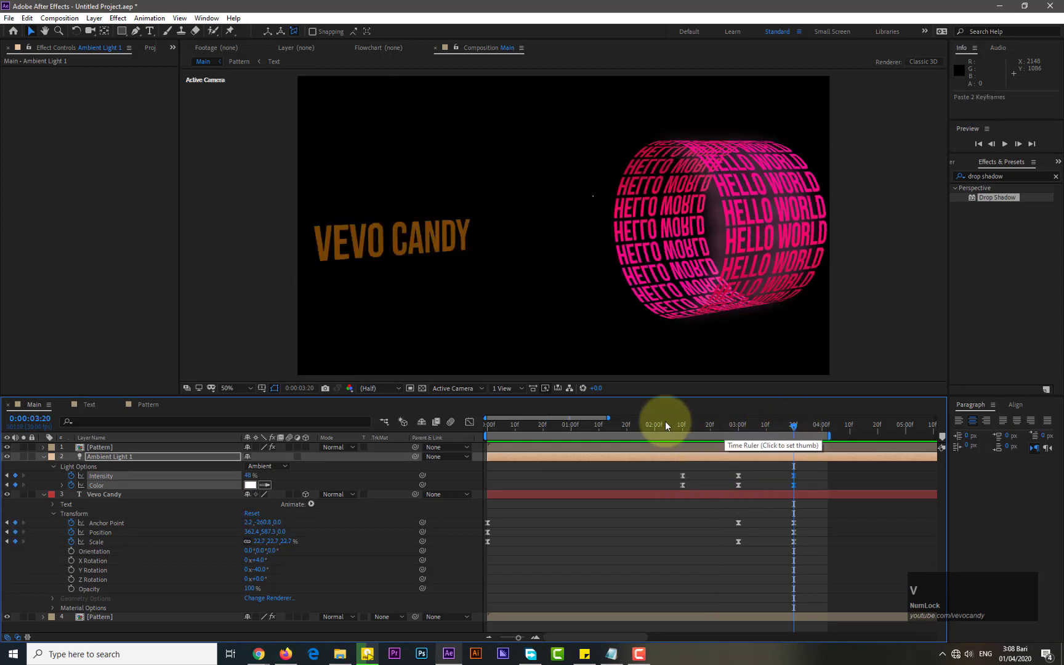
# Replay the animation from the start to check the light's fade back
pyautogui.click(490, 427)
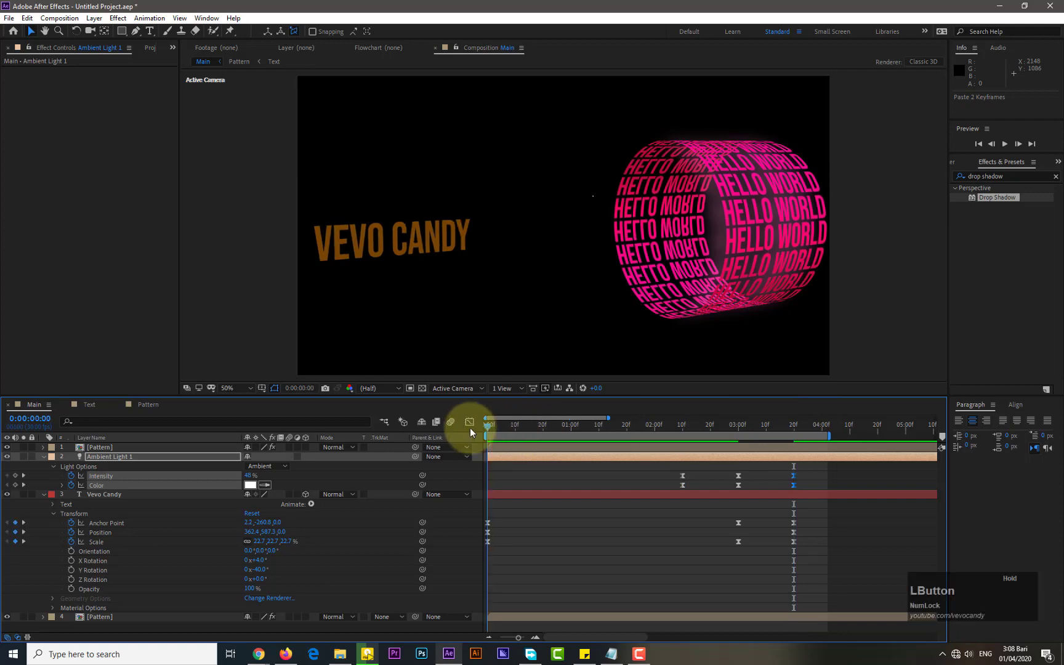
pyautogui.click(1005, 145)
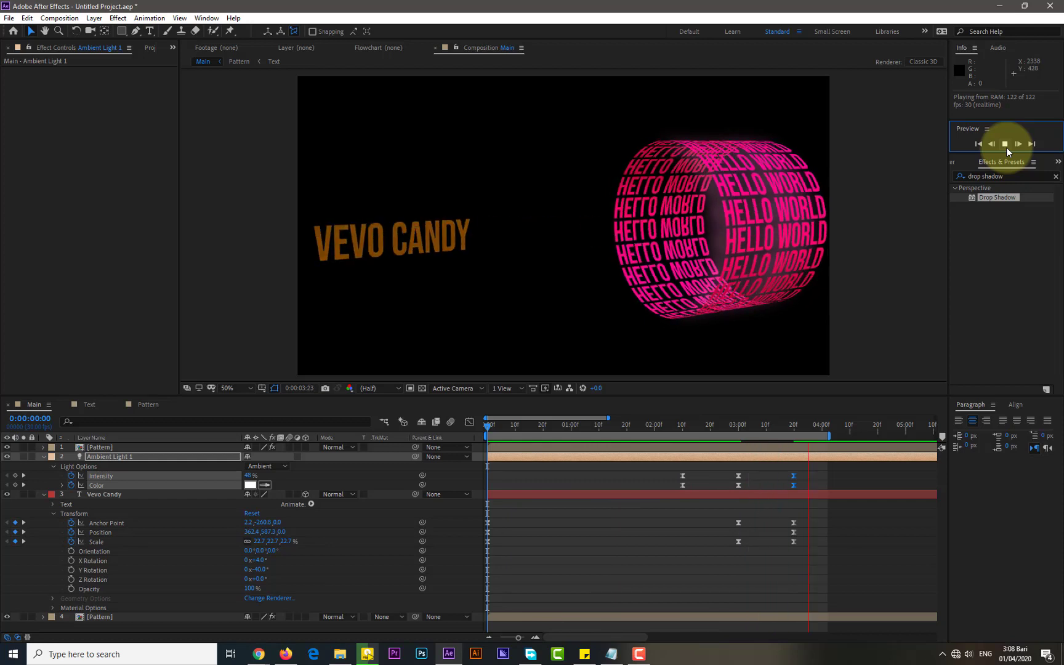
pyautogui.click(1005, 144)
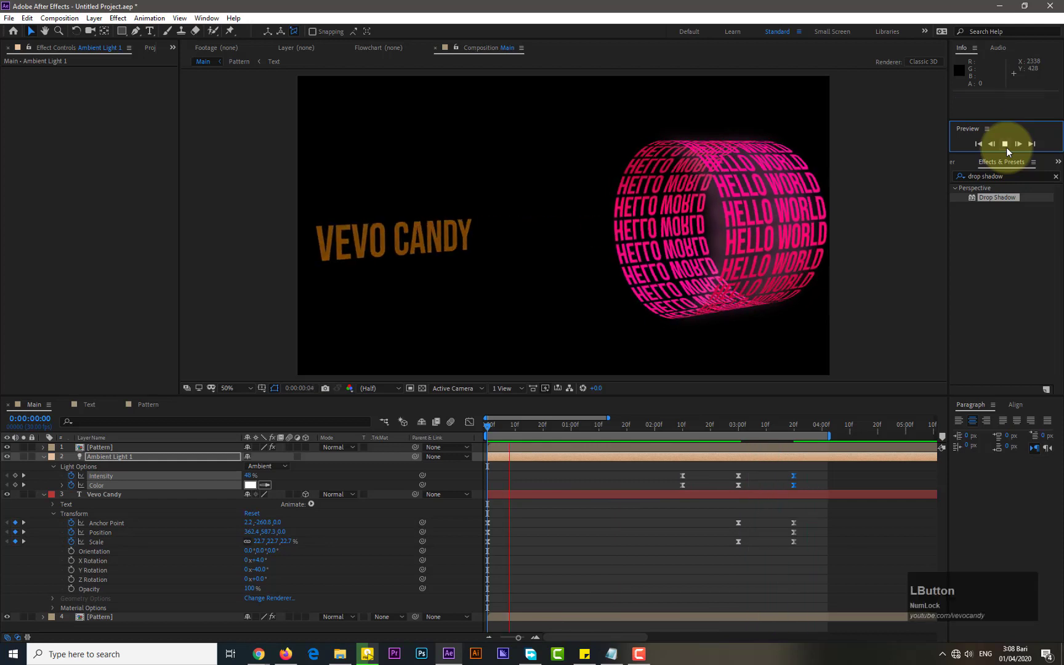
# Collapse the Ambient Light 1 and Vevo Candy layers and replay the animation from the first frame
pyautogui.click(43, 456)
pyautogui.click(44, 467)
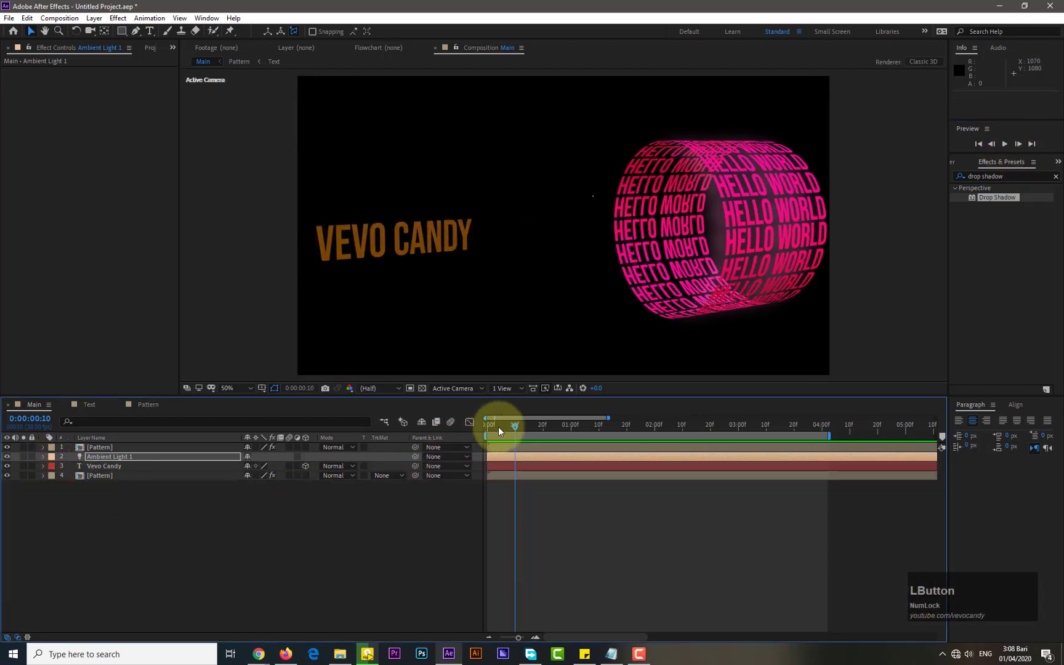
pyautogui.moveTo(499, 431); pyautogui.dragTo(483, 430)
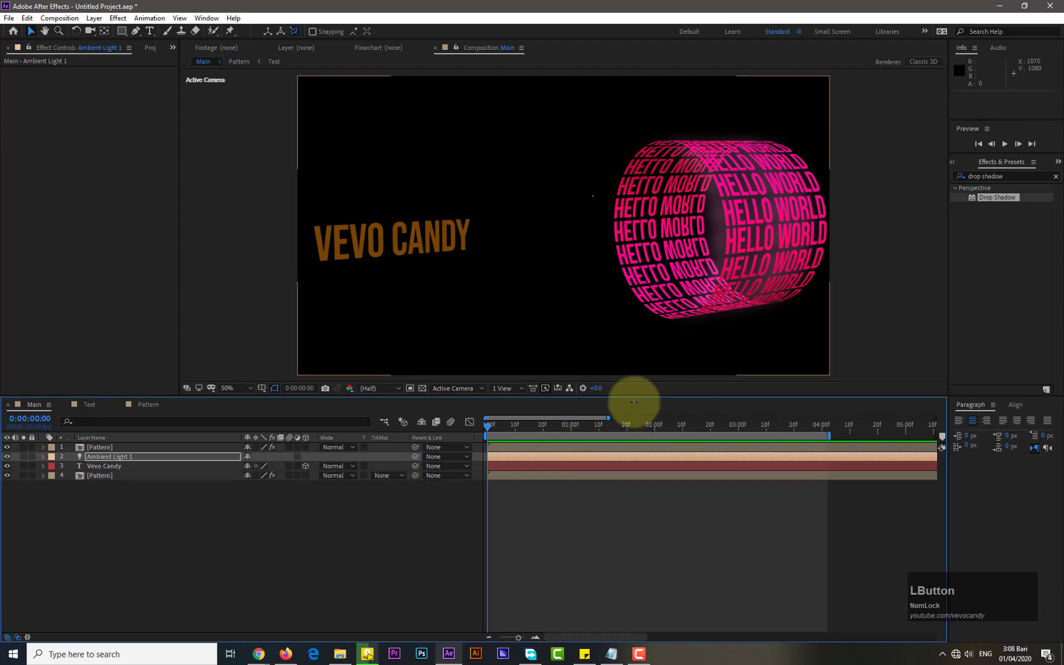
pyautogui.click(1007, 143)
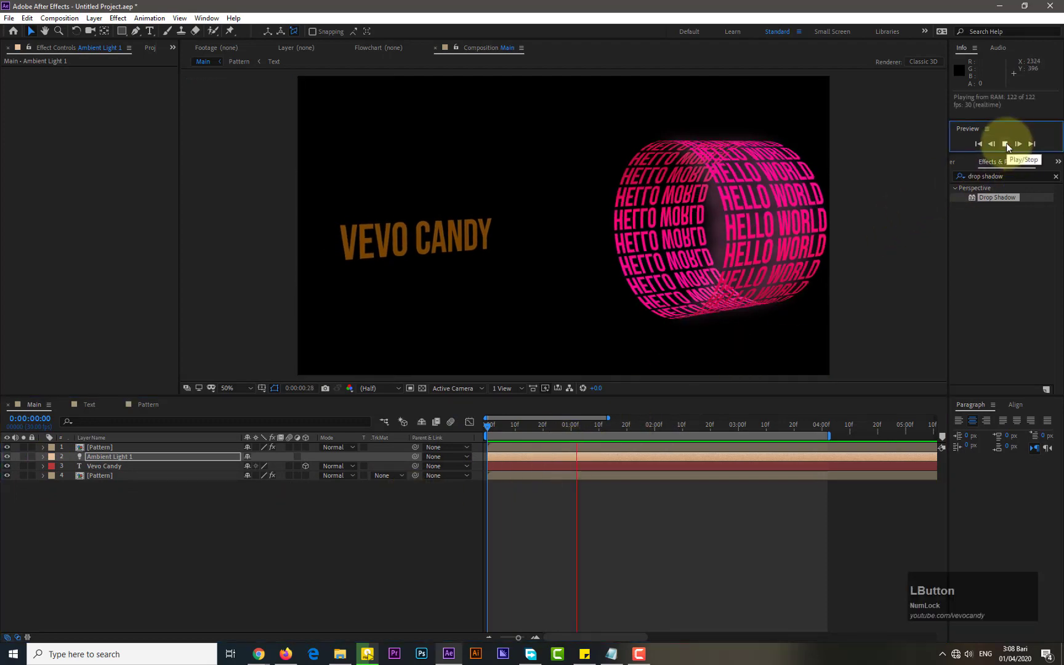